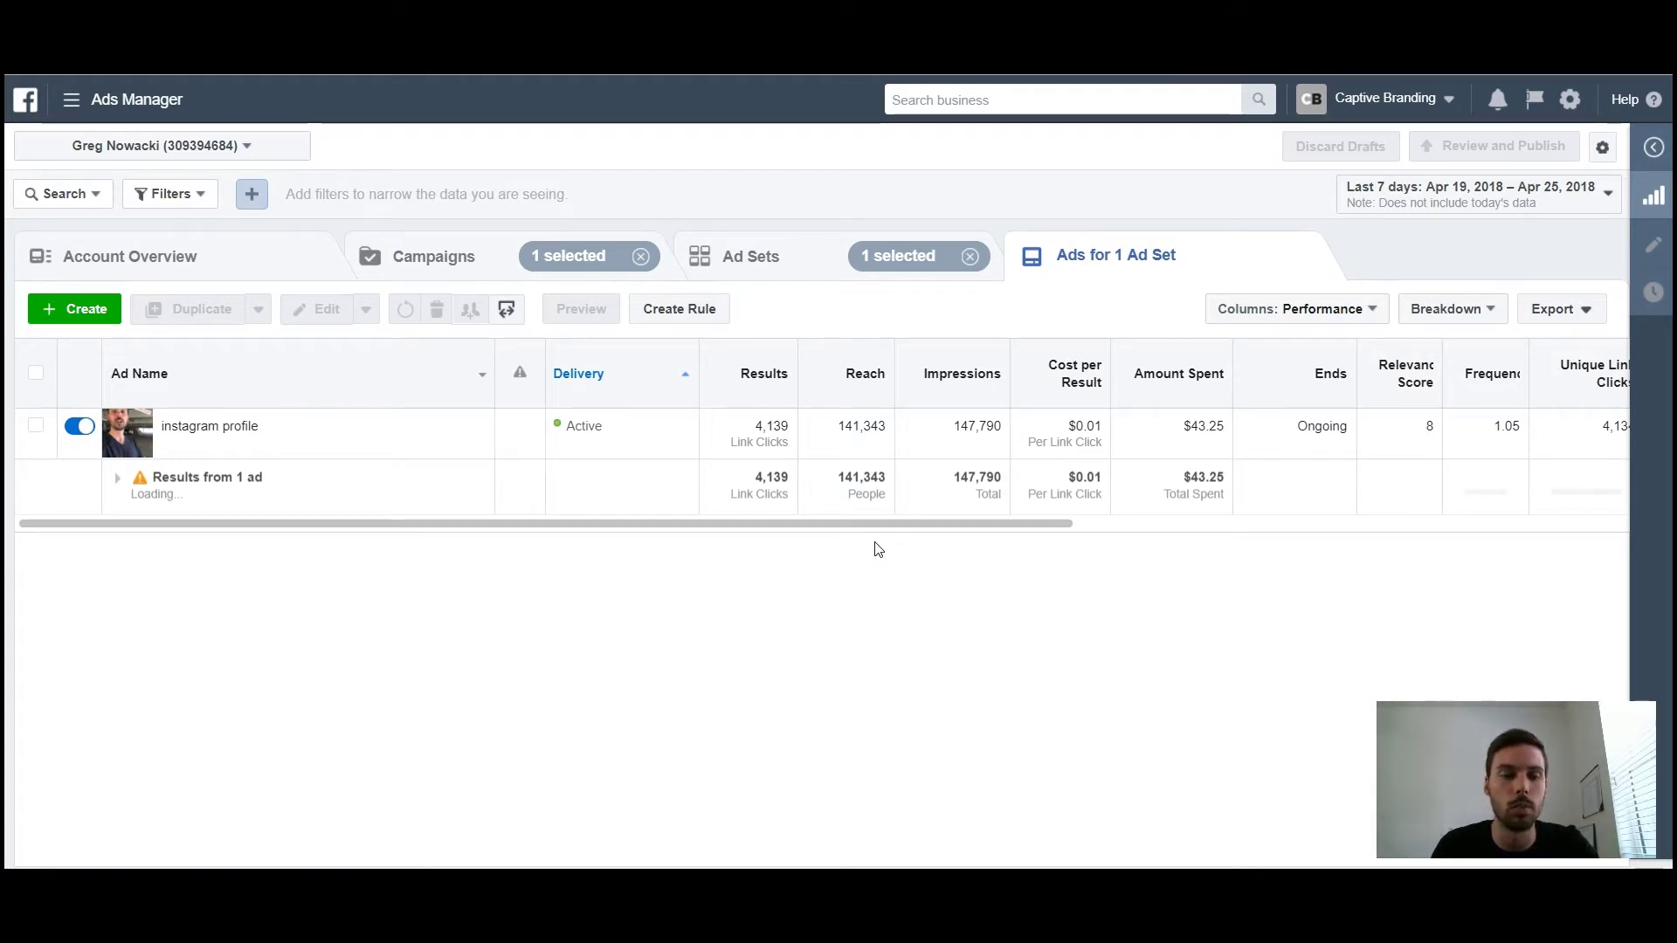
# Open the "instagram profile" ad for editing and review its identity, video creative, preview and website URL
pyautogui.moveTo(35, 431)
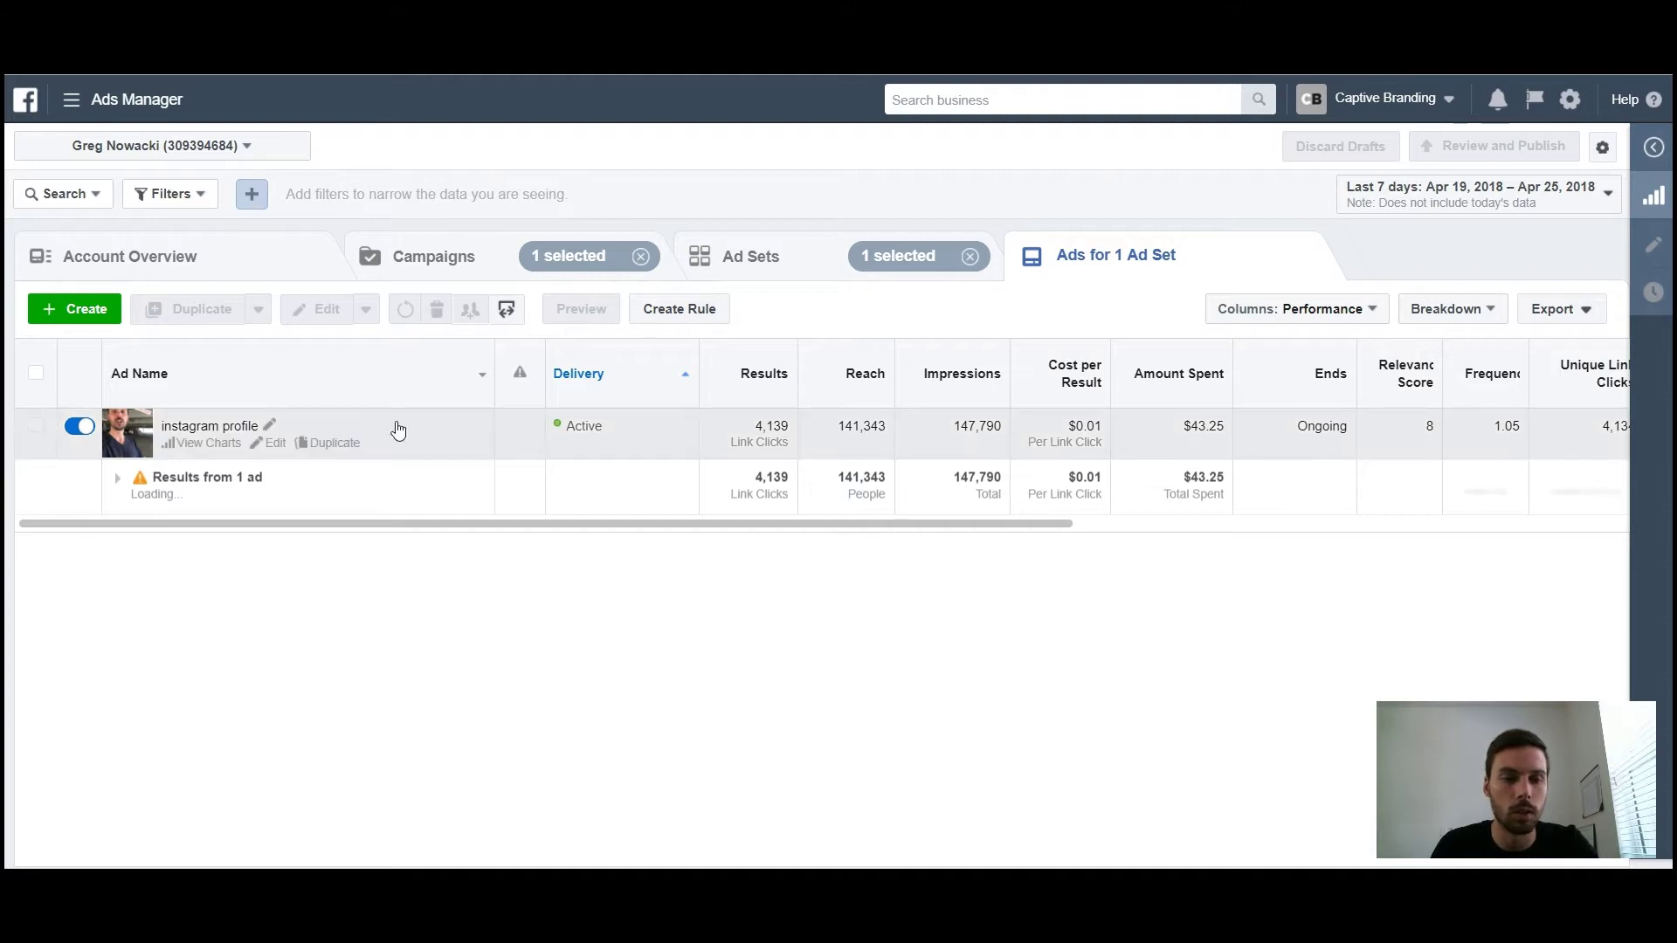
pyautogui.click(1222, 437)
pyautogui.click(1654, 253)
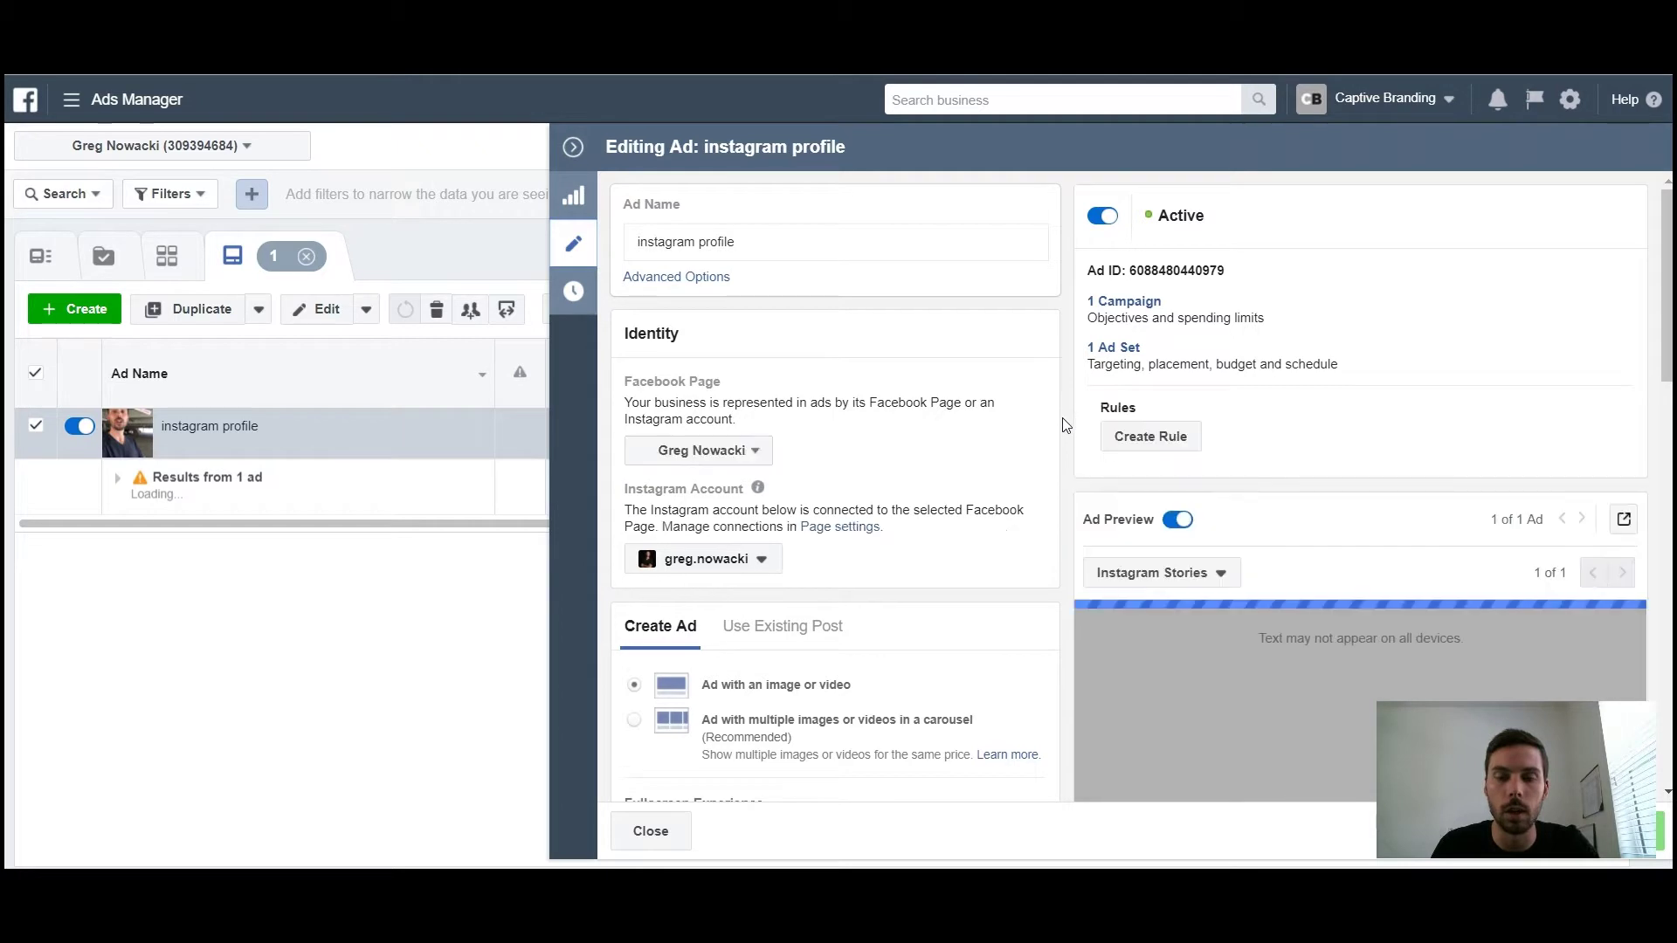
pyautogui.scroll(-4, 1065, 426)
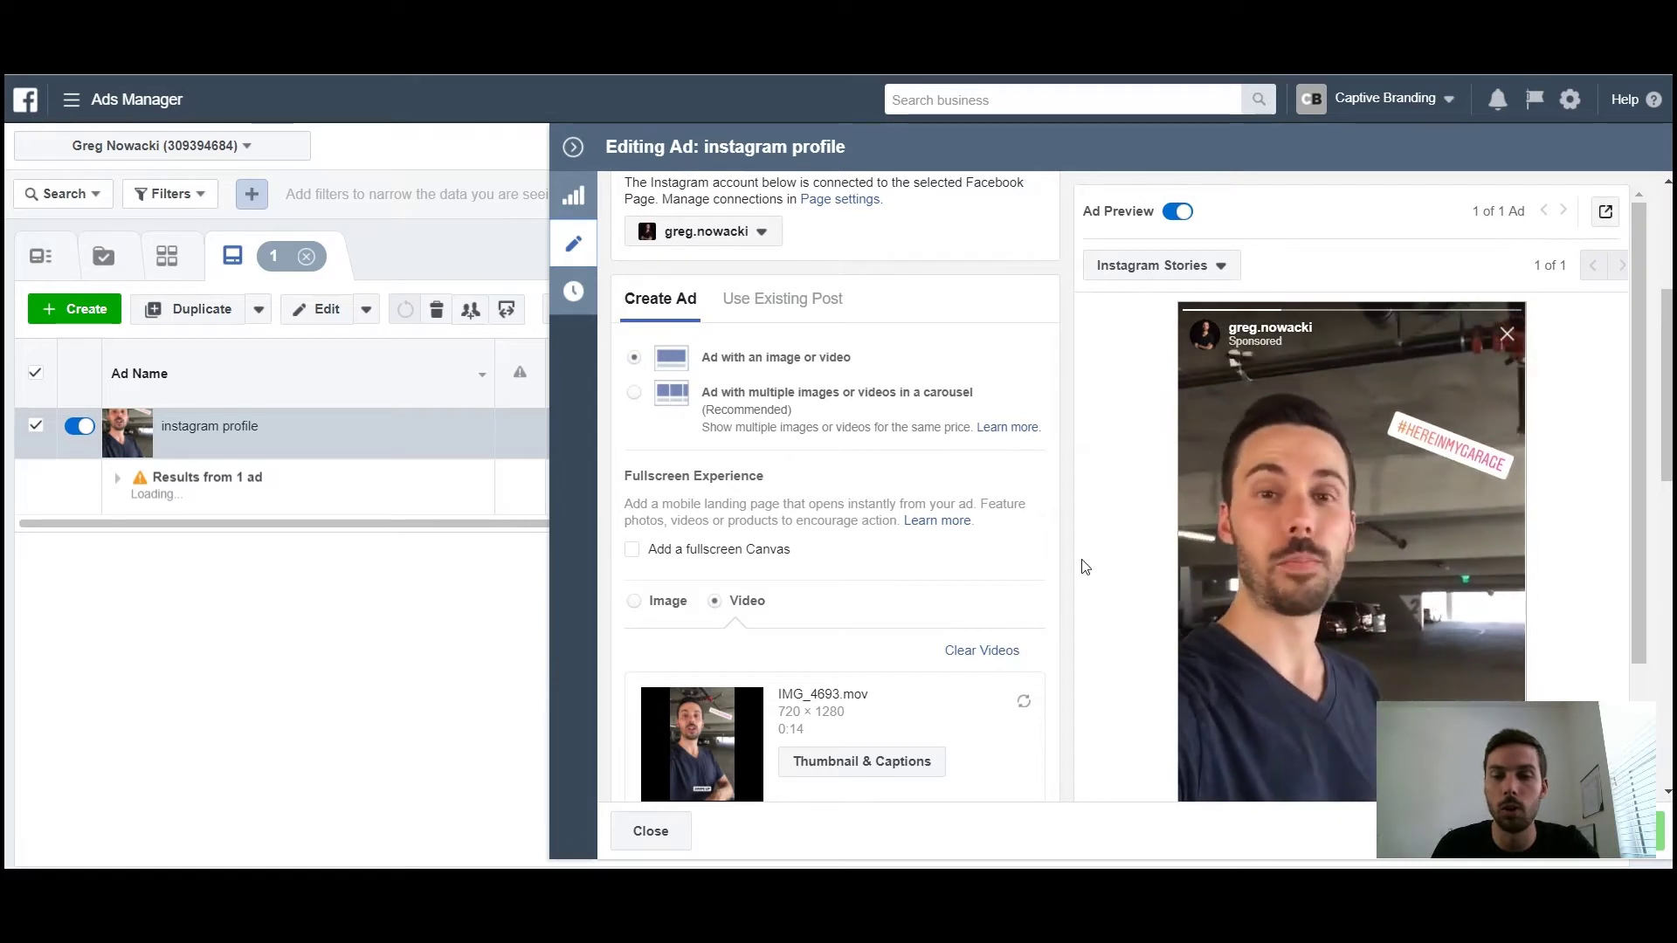
pyautogui.scroll(-5, 1061, 557)
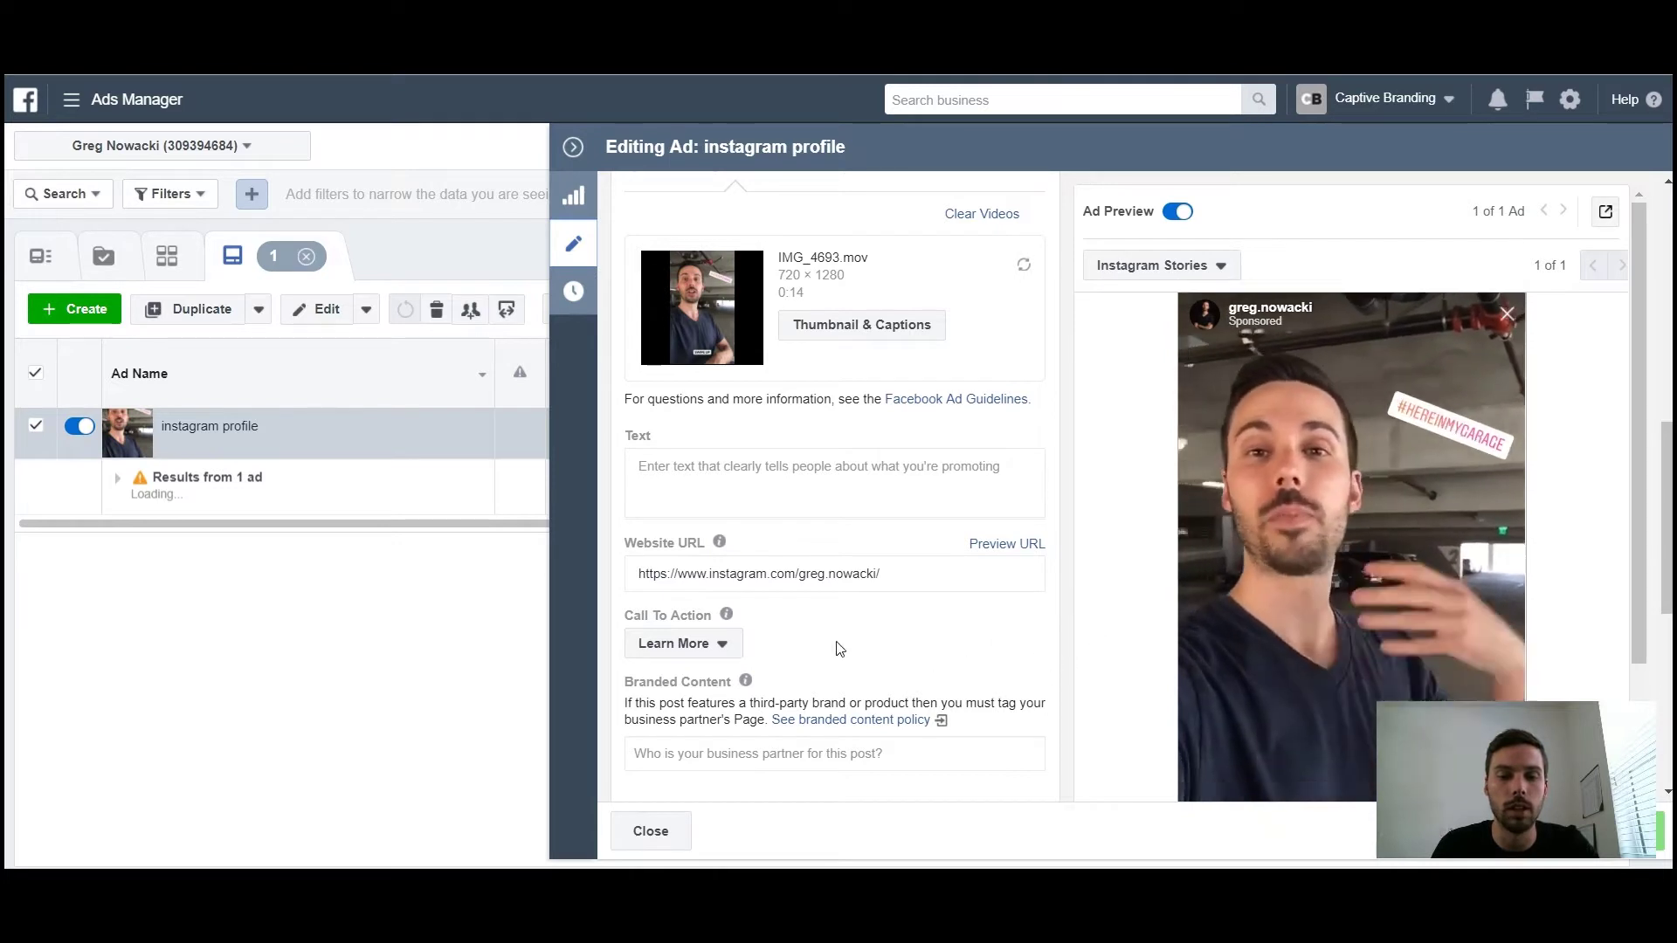
# Look through the ad's call-to-action options without changing the selection, and close the ad editor
pyautogui.click(711, 651)
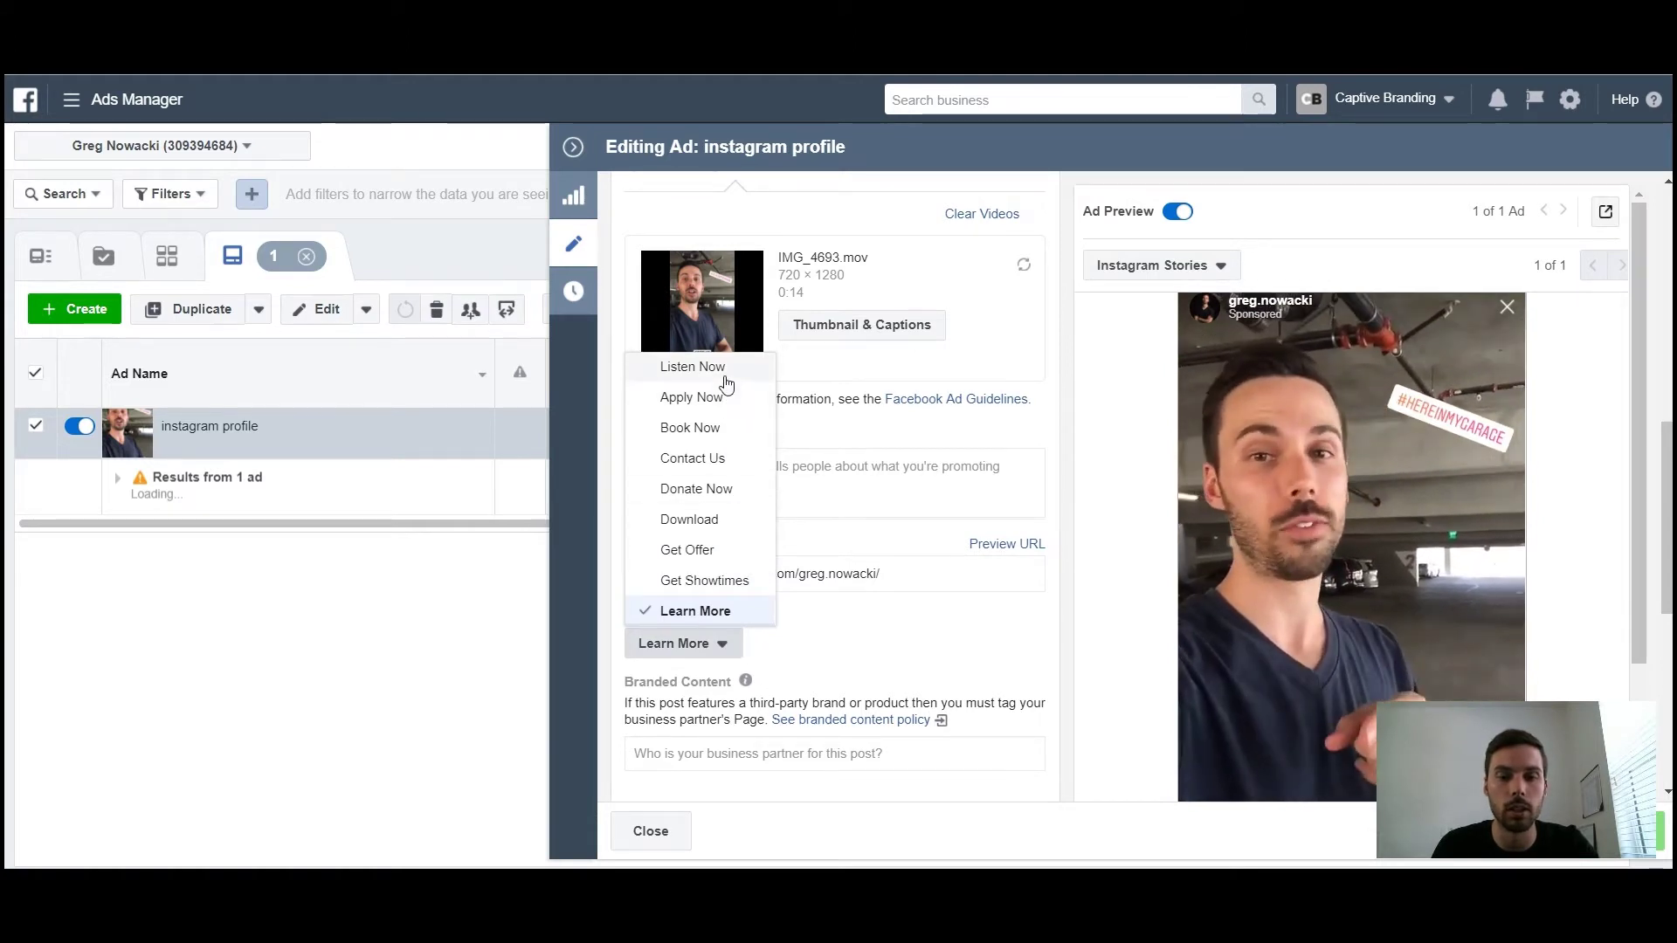
pyautogui.scroll(3, 747, 611)
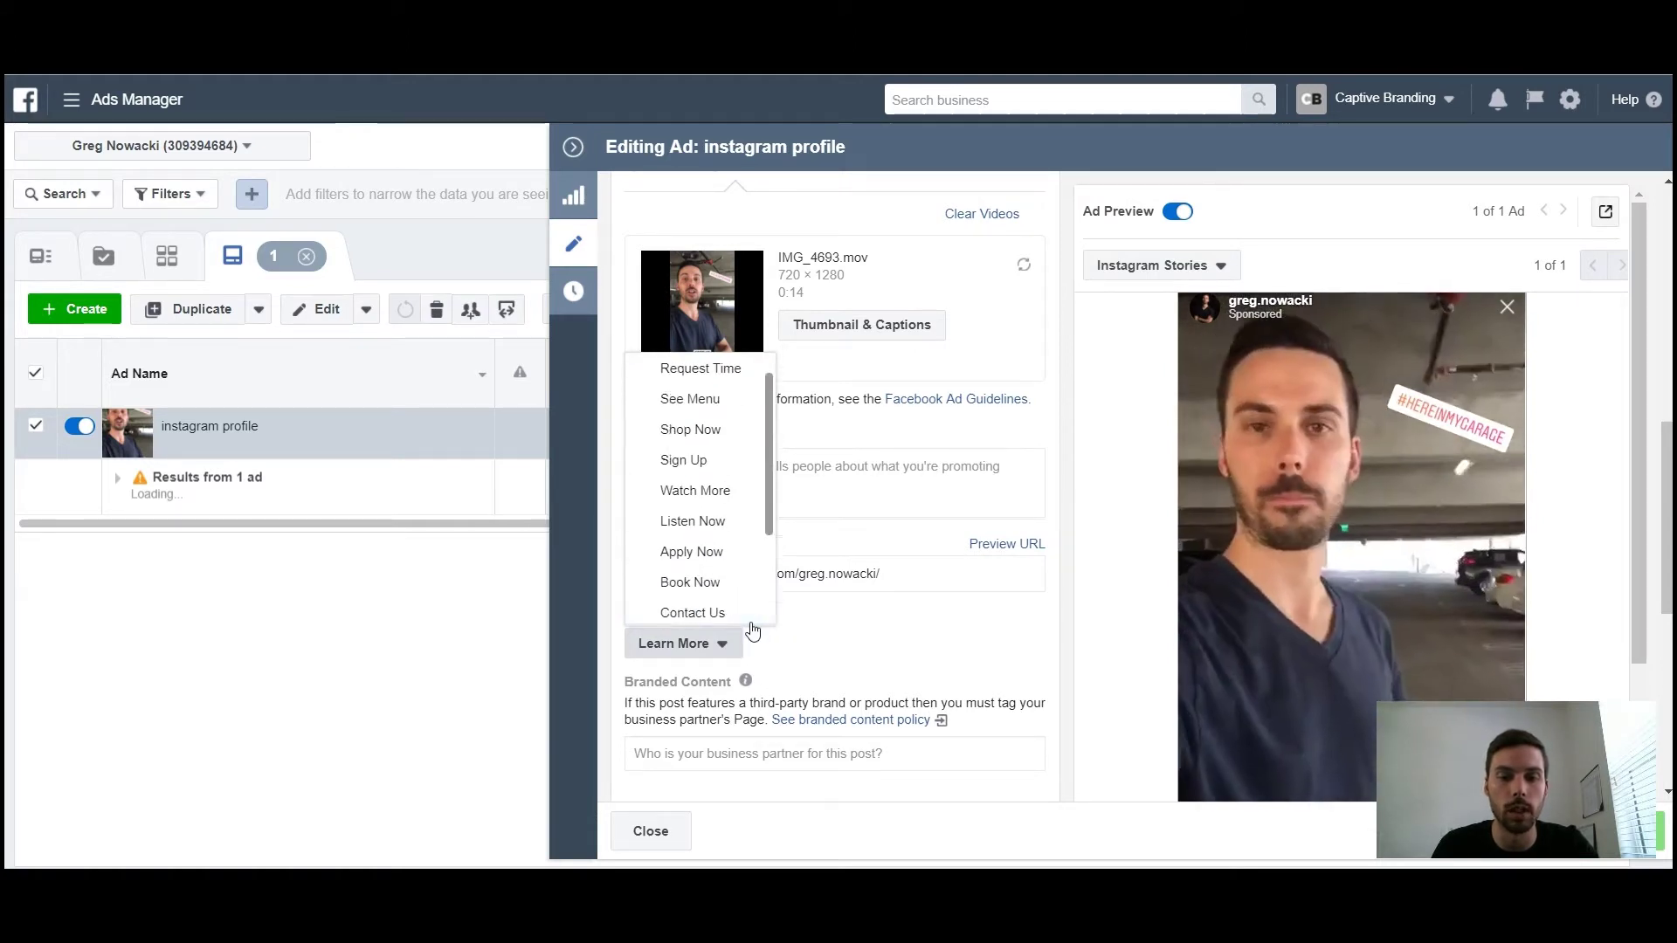
pyautogui.scroll(-3, 745, 601)
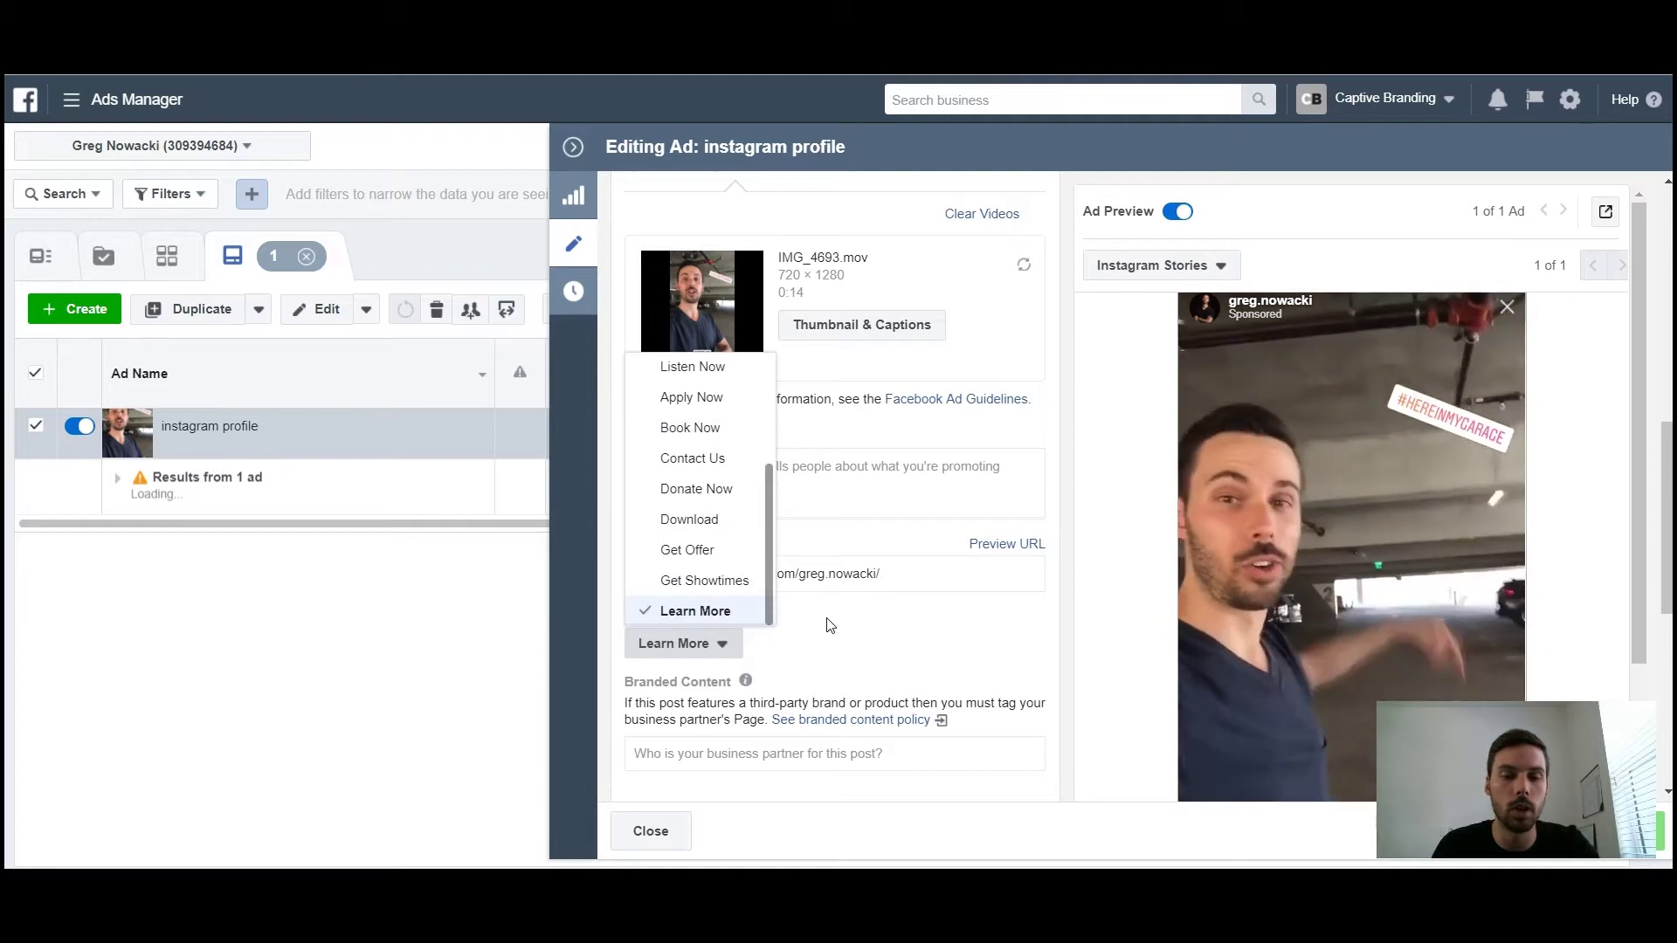
pyautogui.click(919, 628)
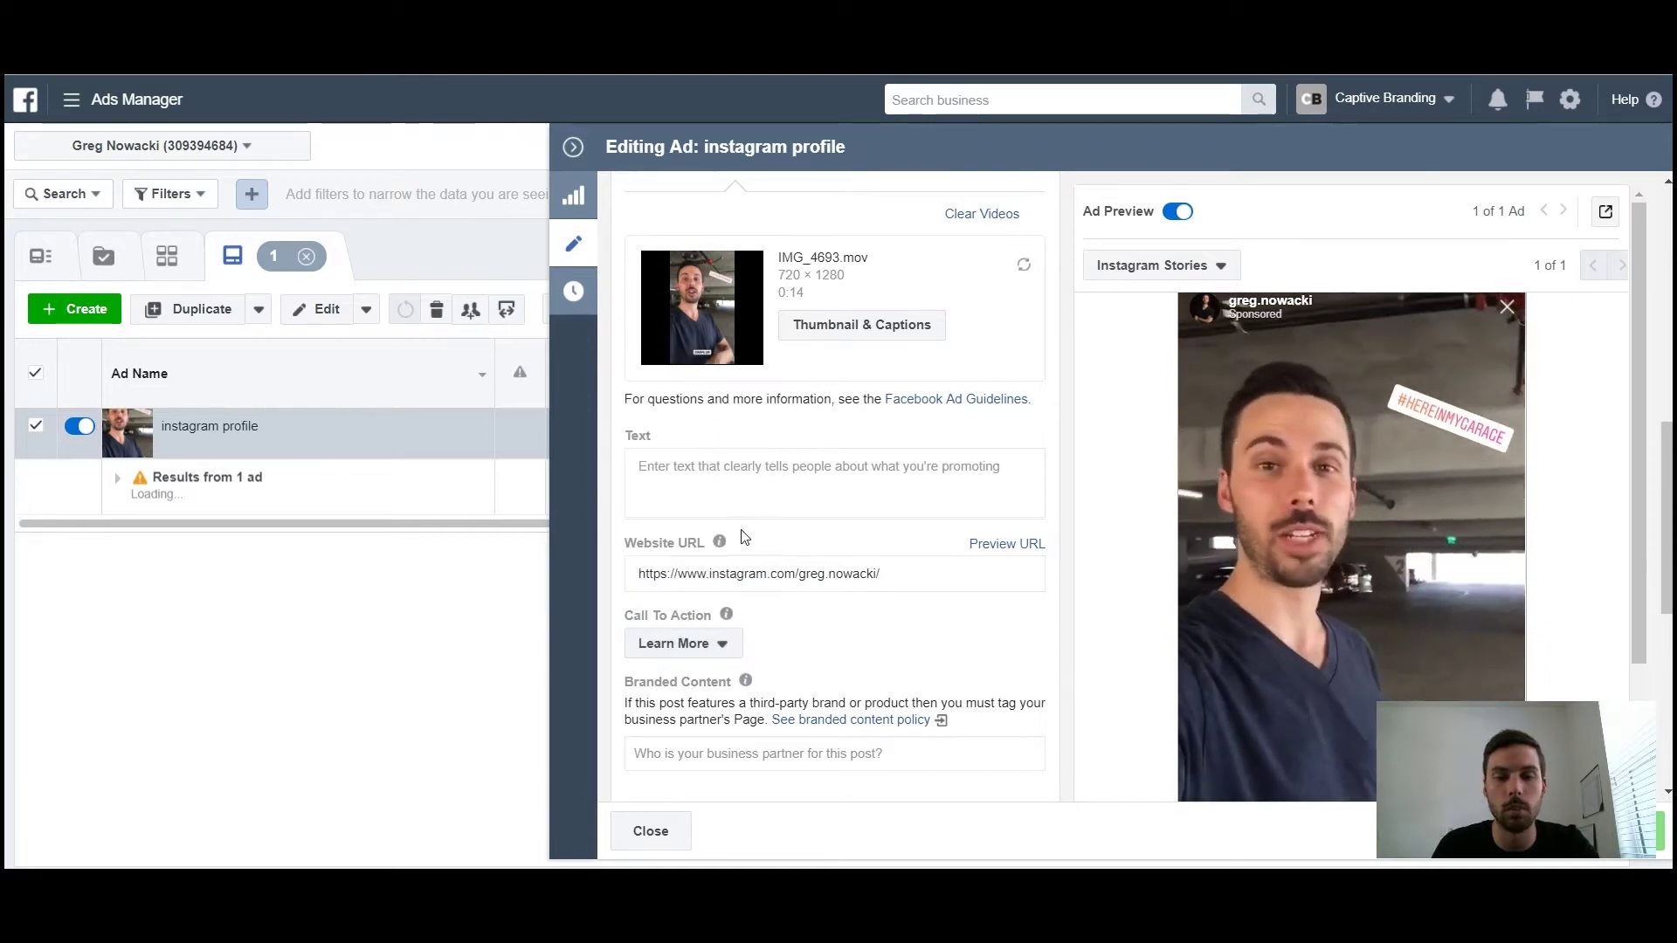
pyautogui.click(573, 147)
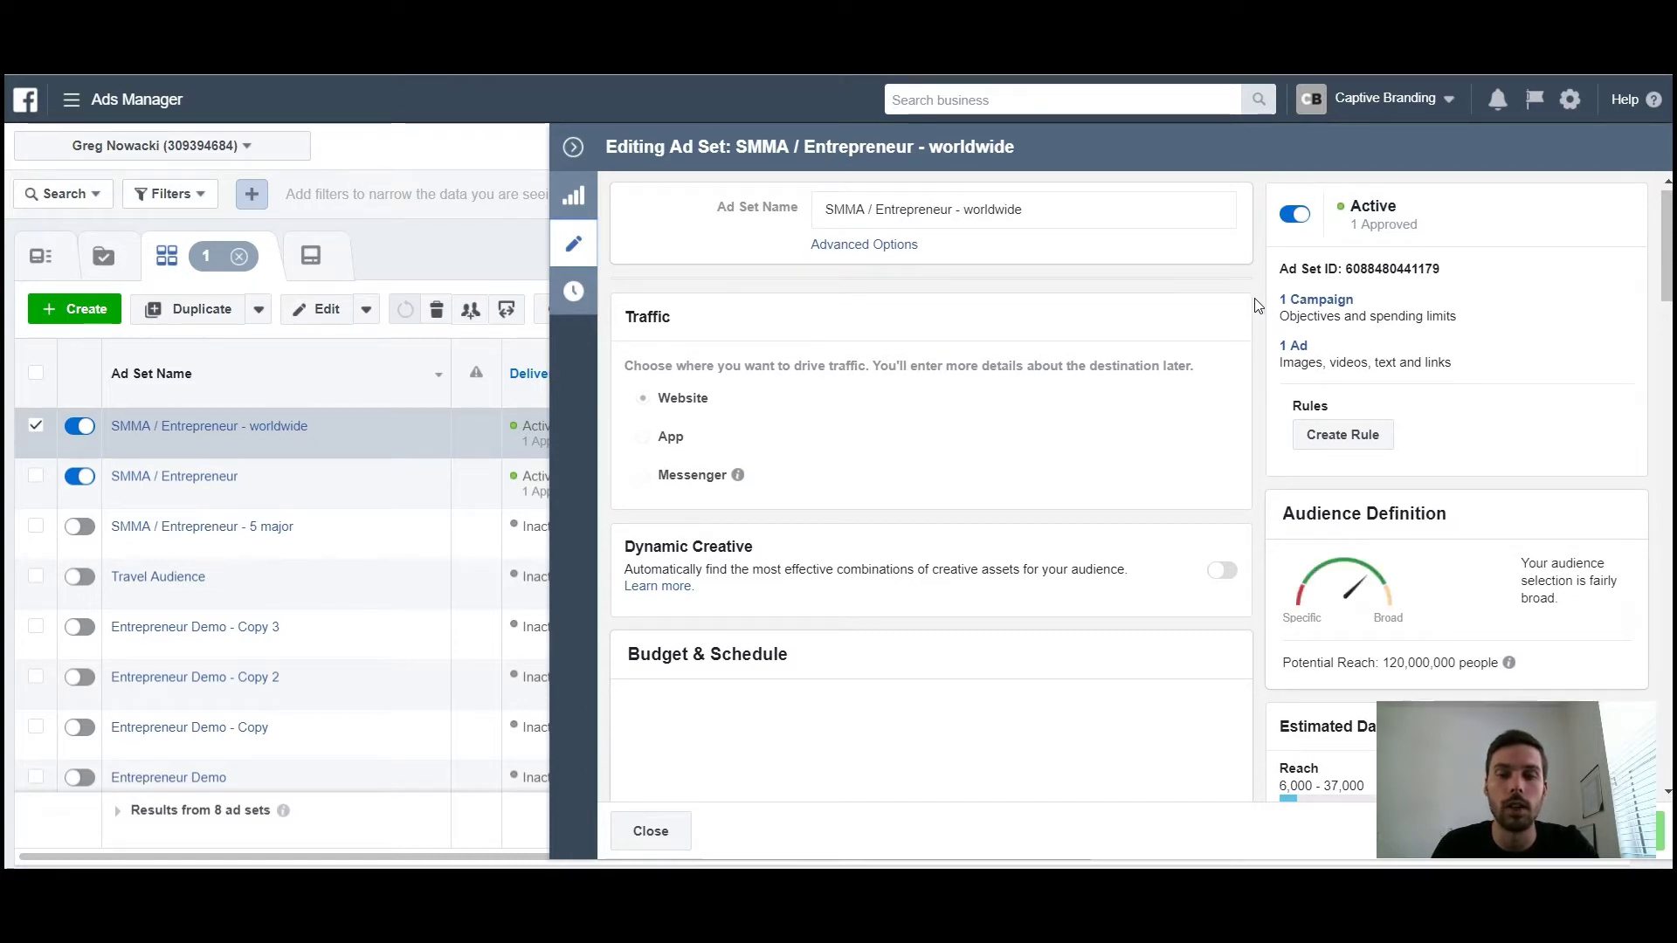
# Review the "SMMA / Entrepreneur - worldwide" ad set's budget, locations, age range, languages, detailed targeting and potential reach
pyautogui.scroll(-1, 1256, 304)
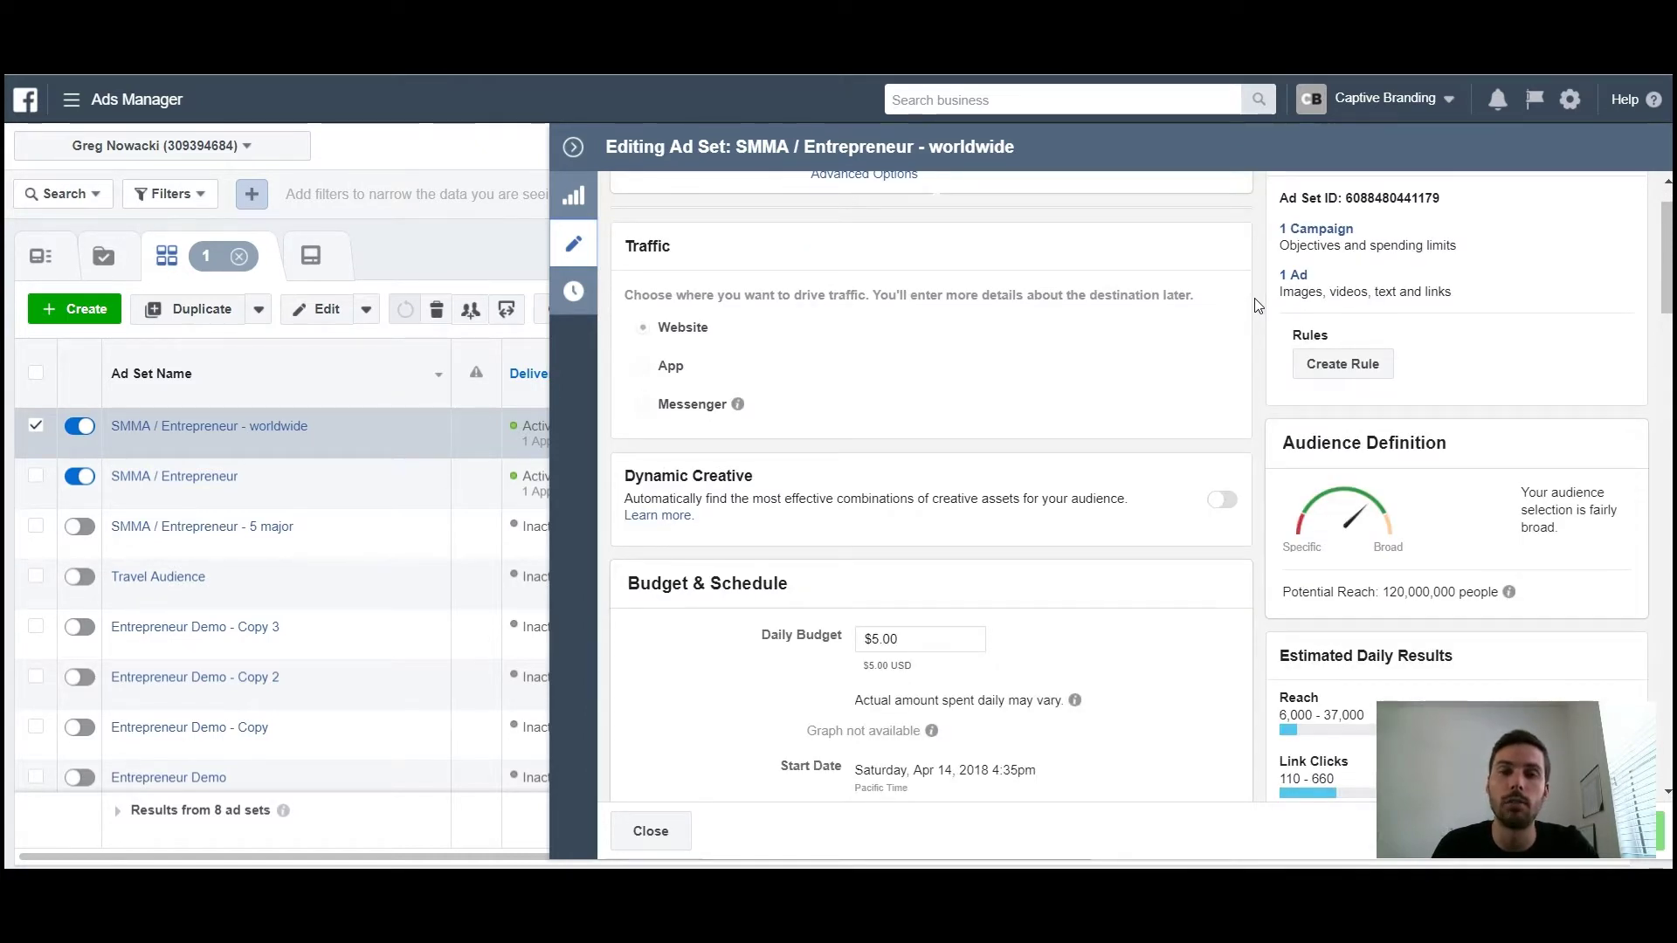
pyautogui.scroll(-10, 1255, 300)
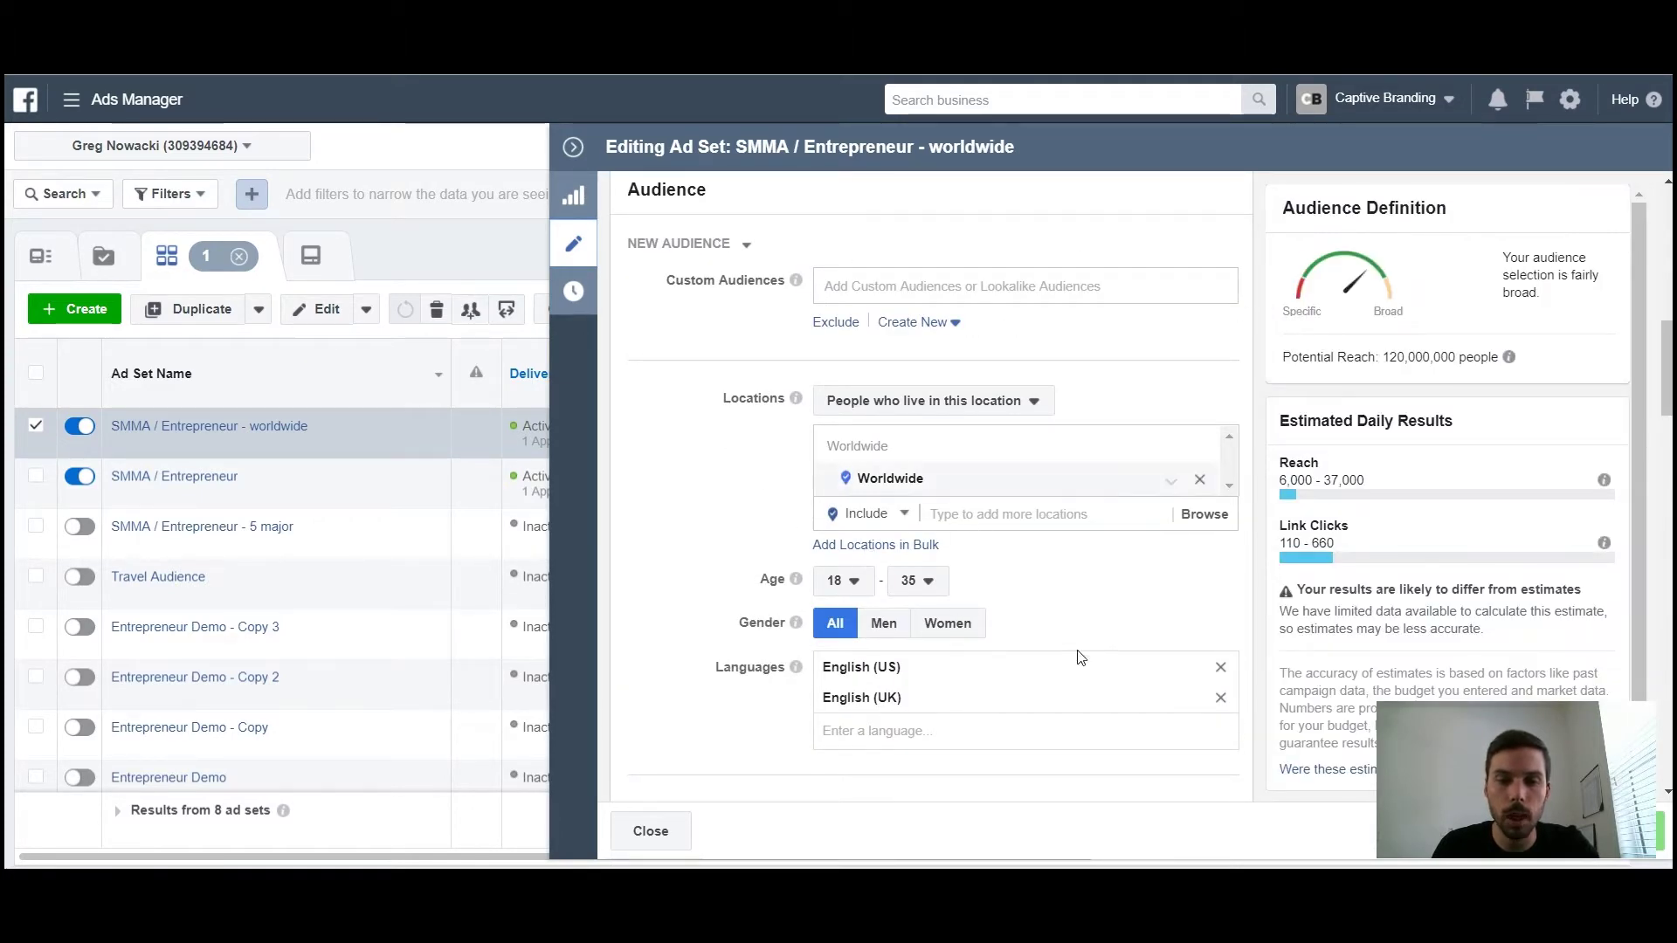
pyautogui.scroll(-3, 744, 559)
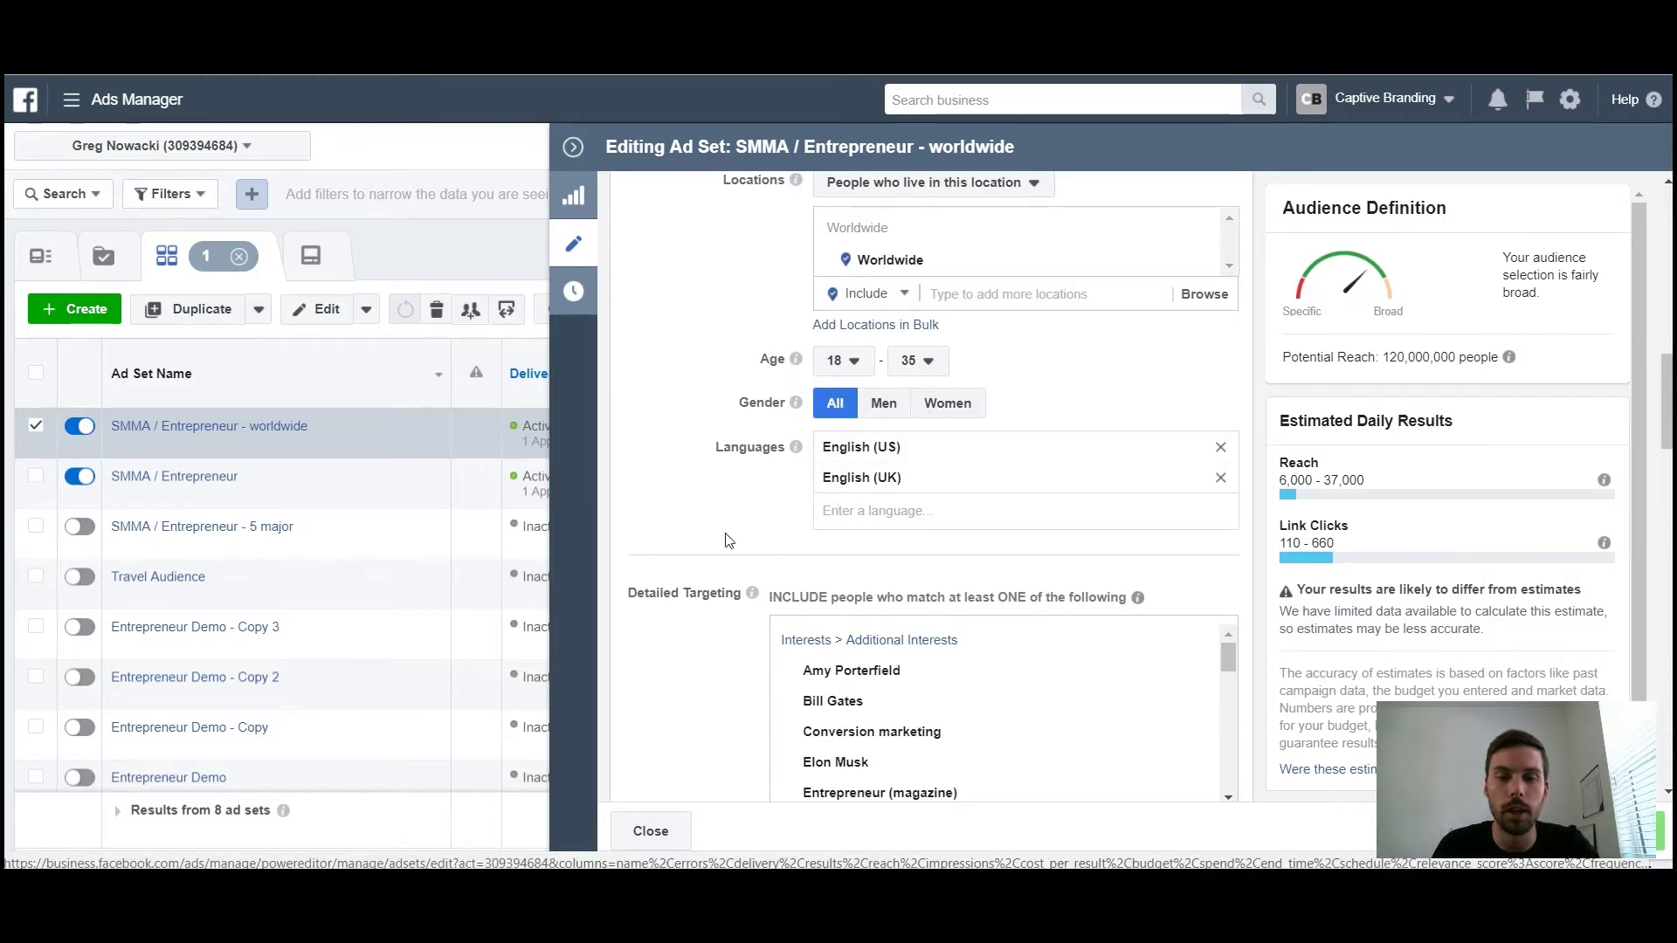
pyautogui.scroll(-2, 837, 399)
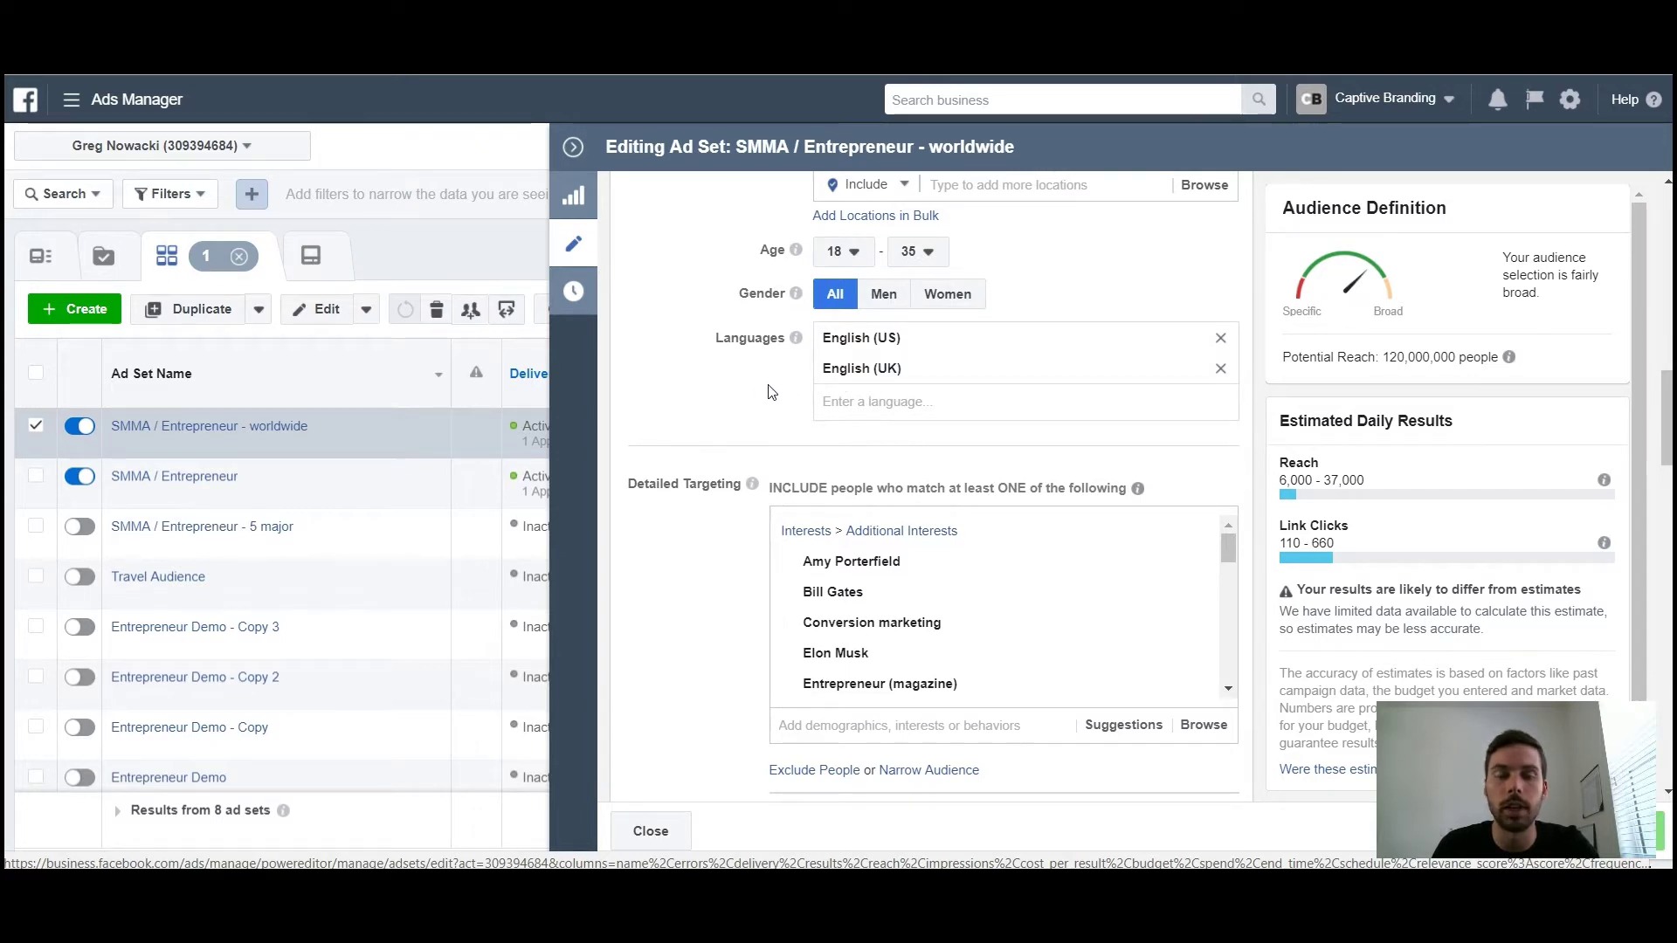
pyautogui.scroll(-2, 766, 399)
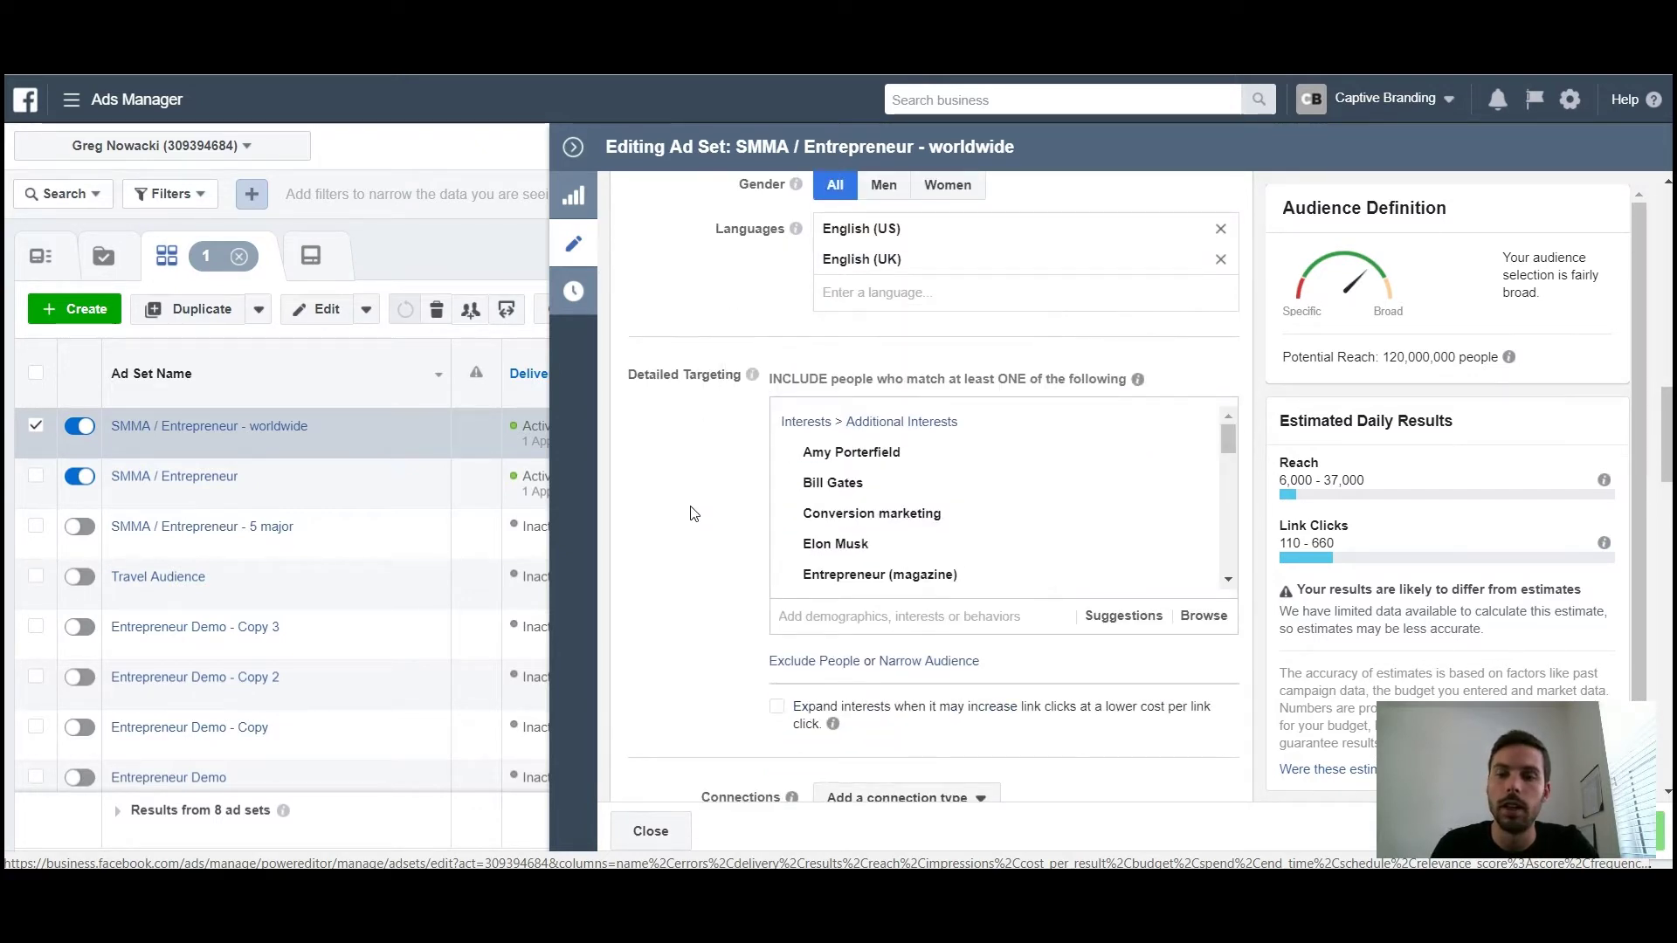
pyautogui.moveTo(1494, 358)
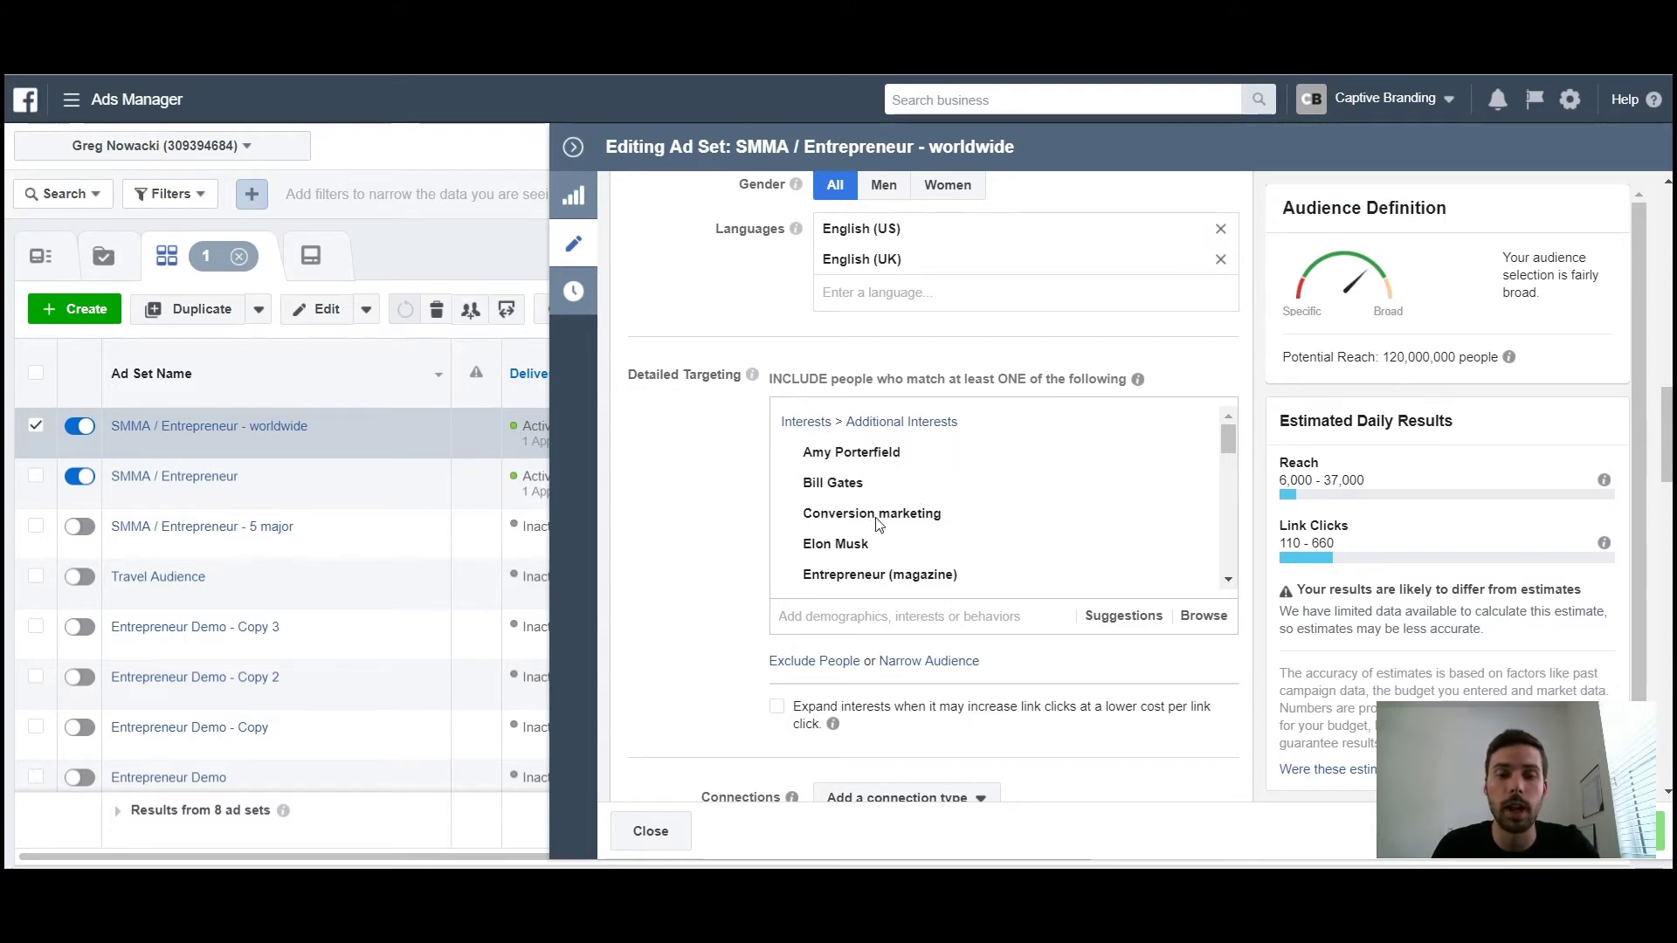
pyautogui.moveTo(911, 525)
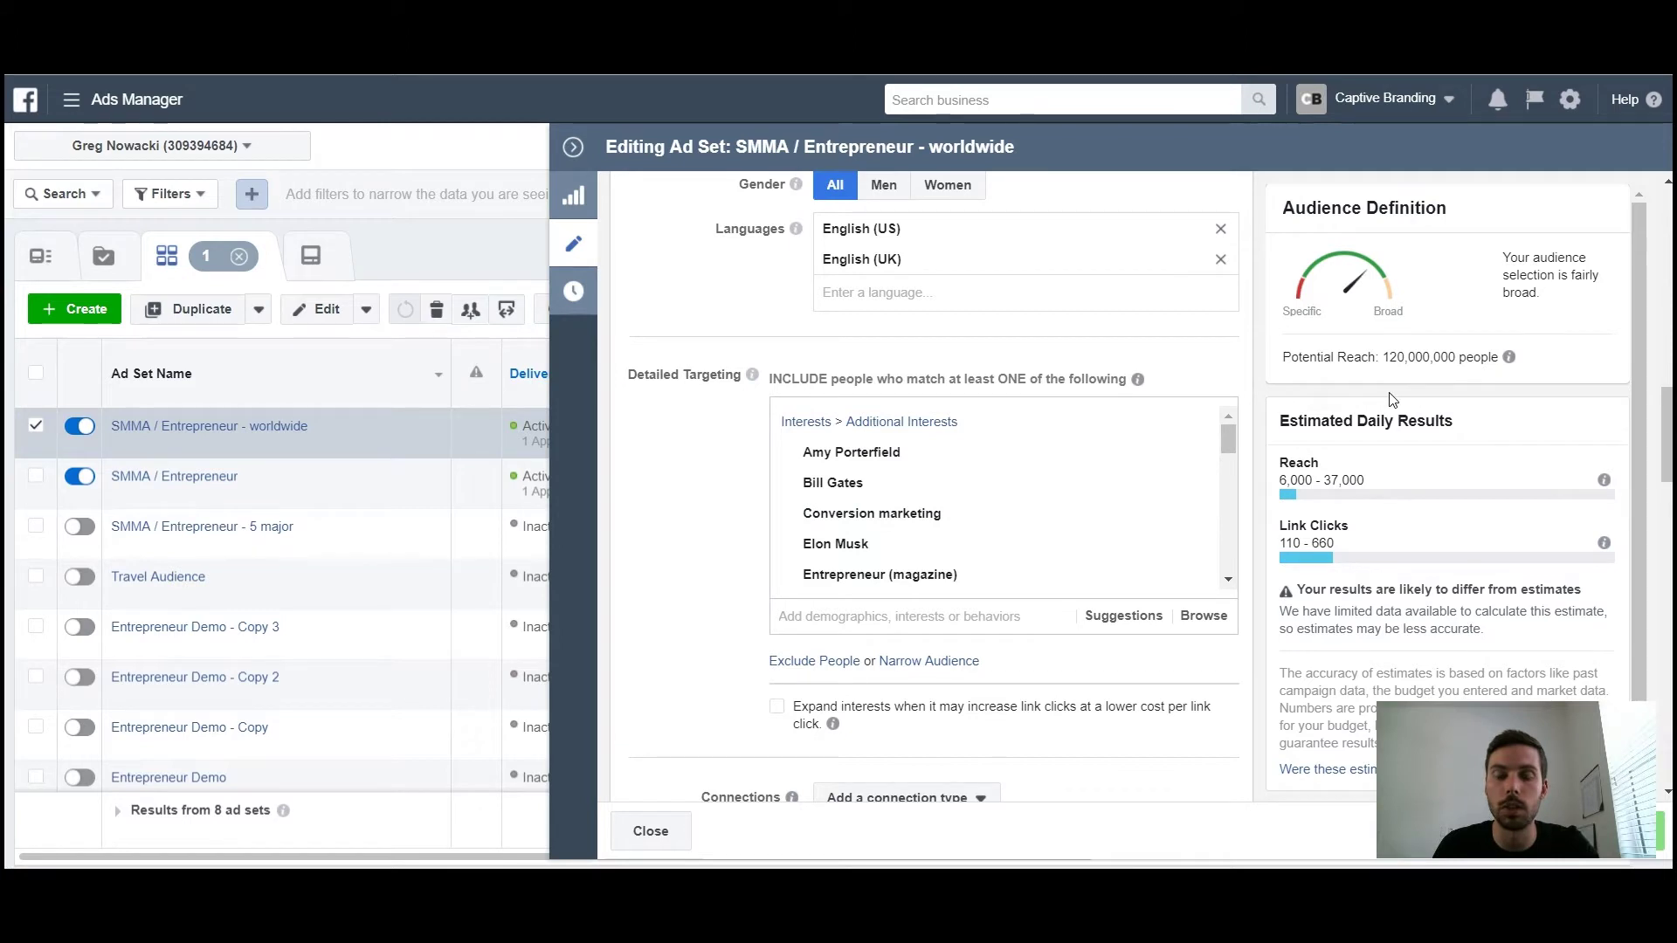
# Review the worldwide ad set's placements, mobile device options and optimization and delivery settings, then close the editor and deselect the ad set
pyautogui.scroll(-1, 690, 602)
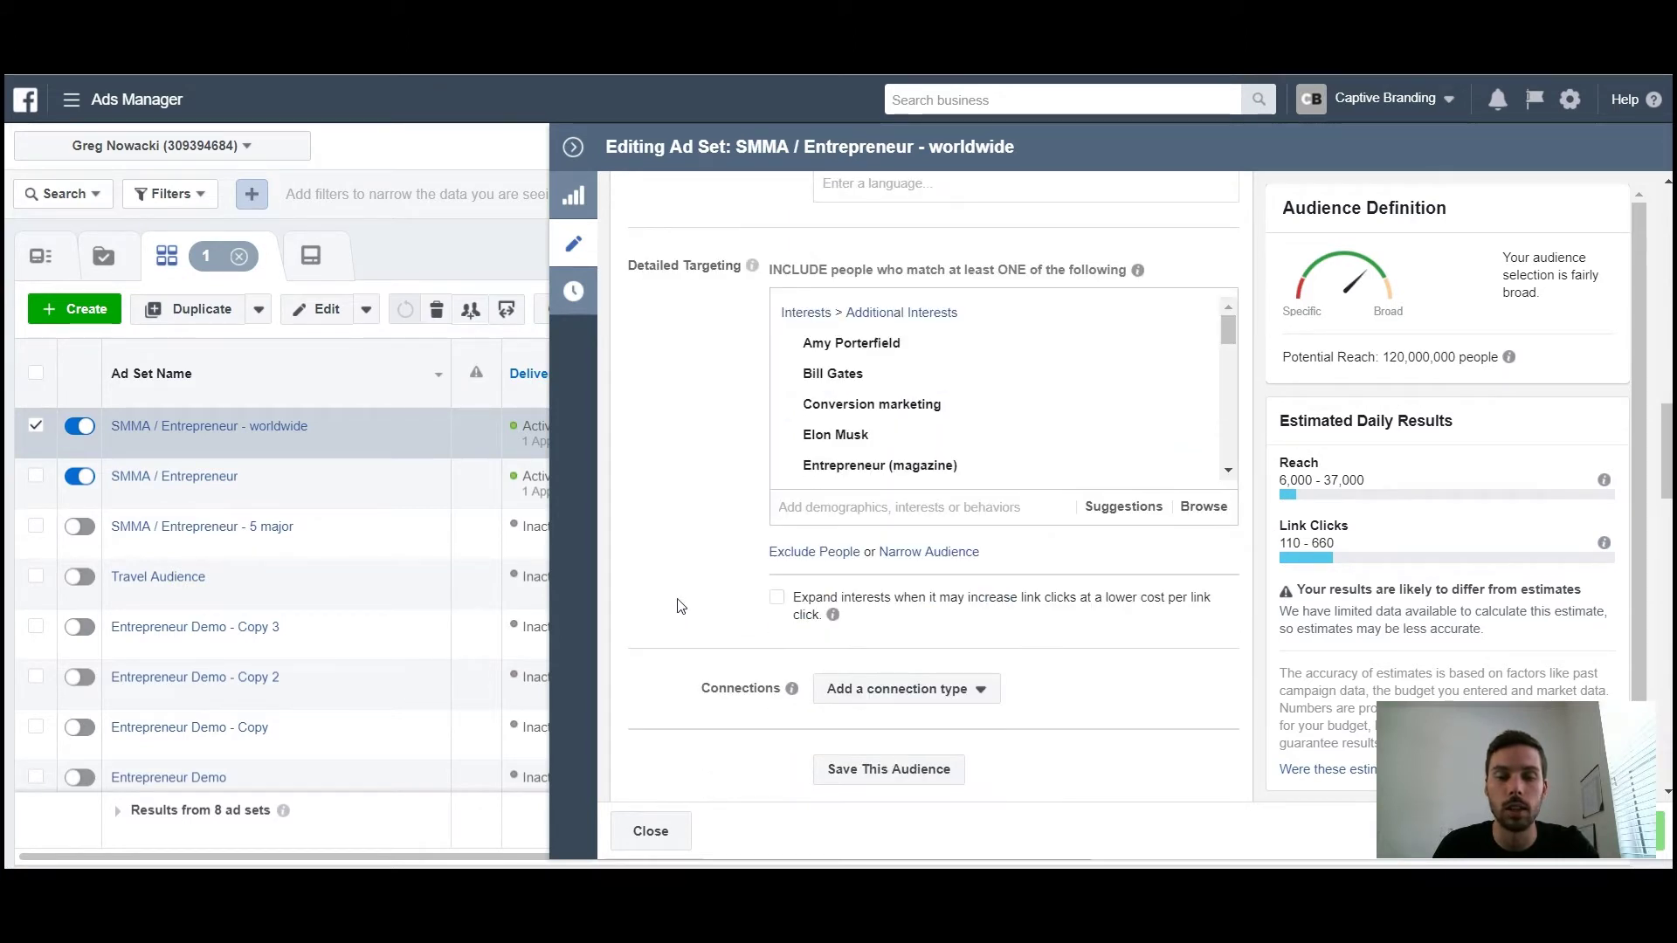
pyautogui.scroll(-1, 681, 606)
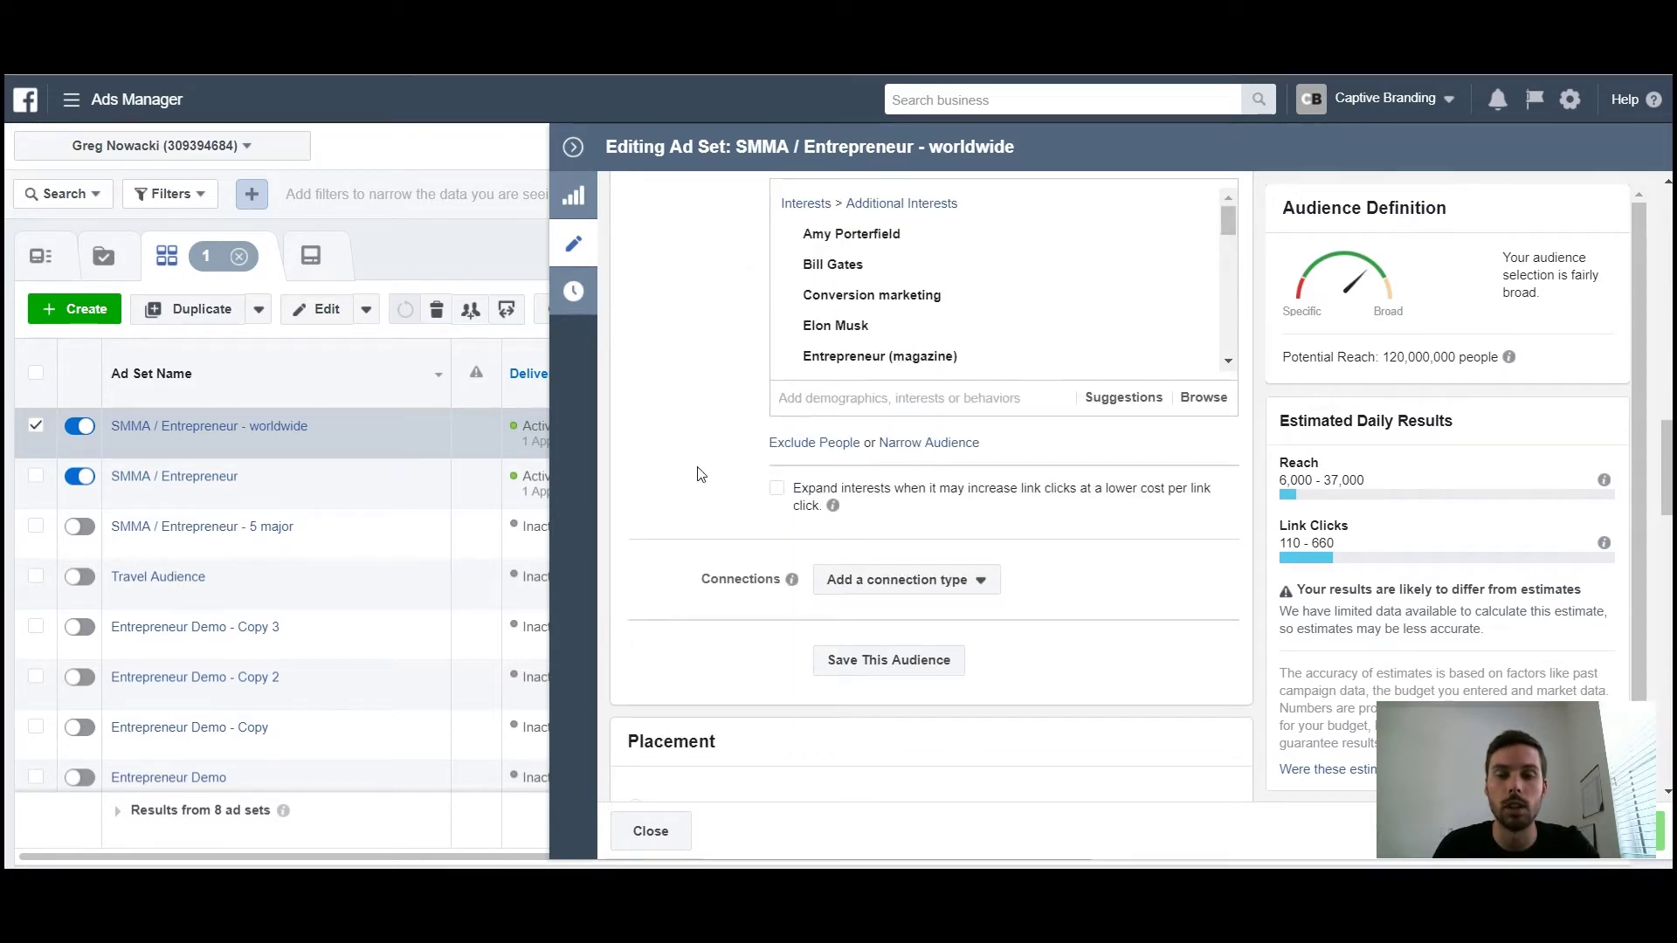
pyautogui.scroll(-3, 698, 474)
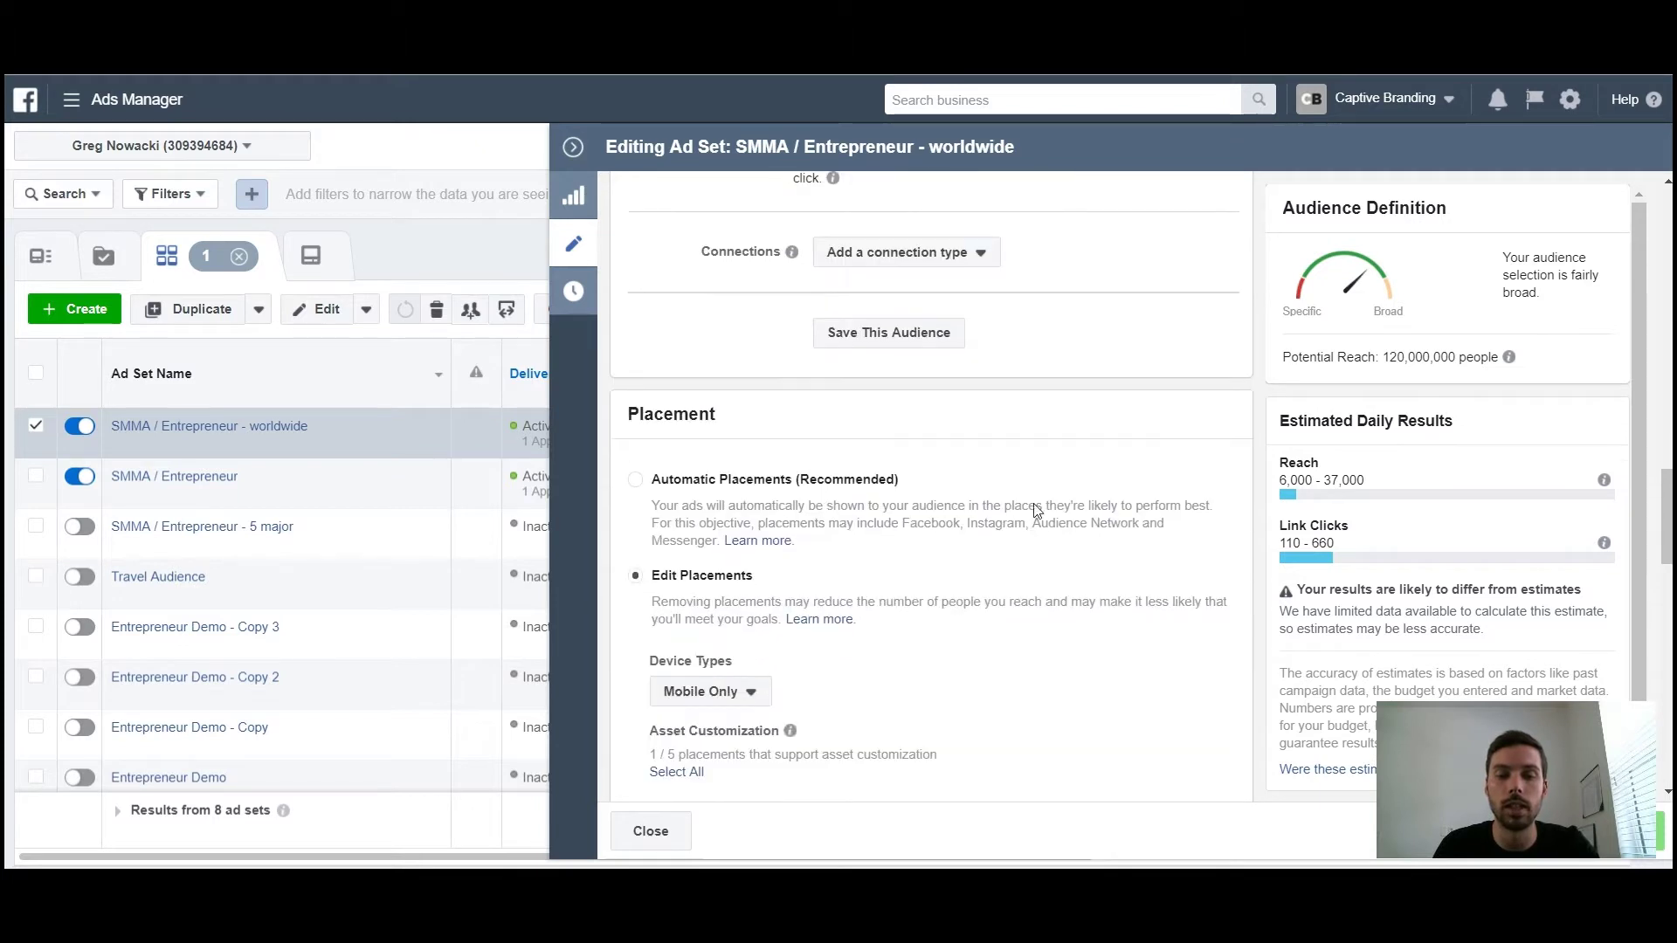
pyautogui.scroll(-3, 1039, 568)
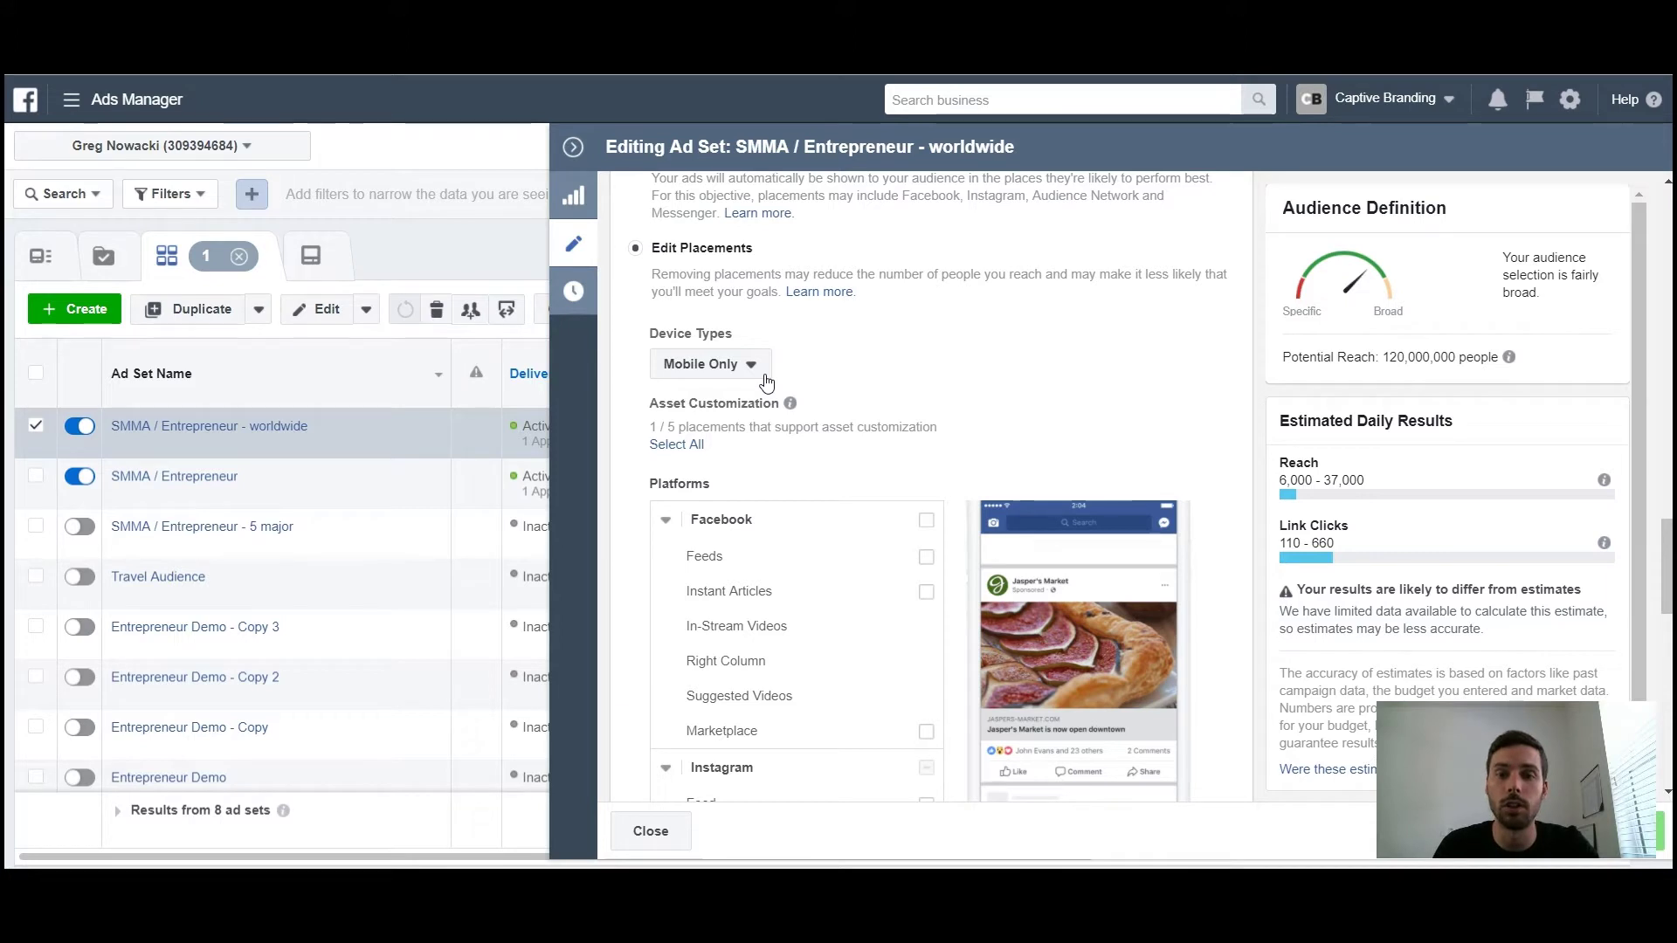
pyautogui.scroll(-3, 966, 437)
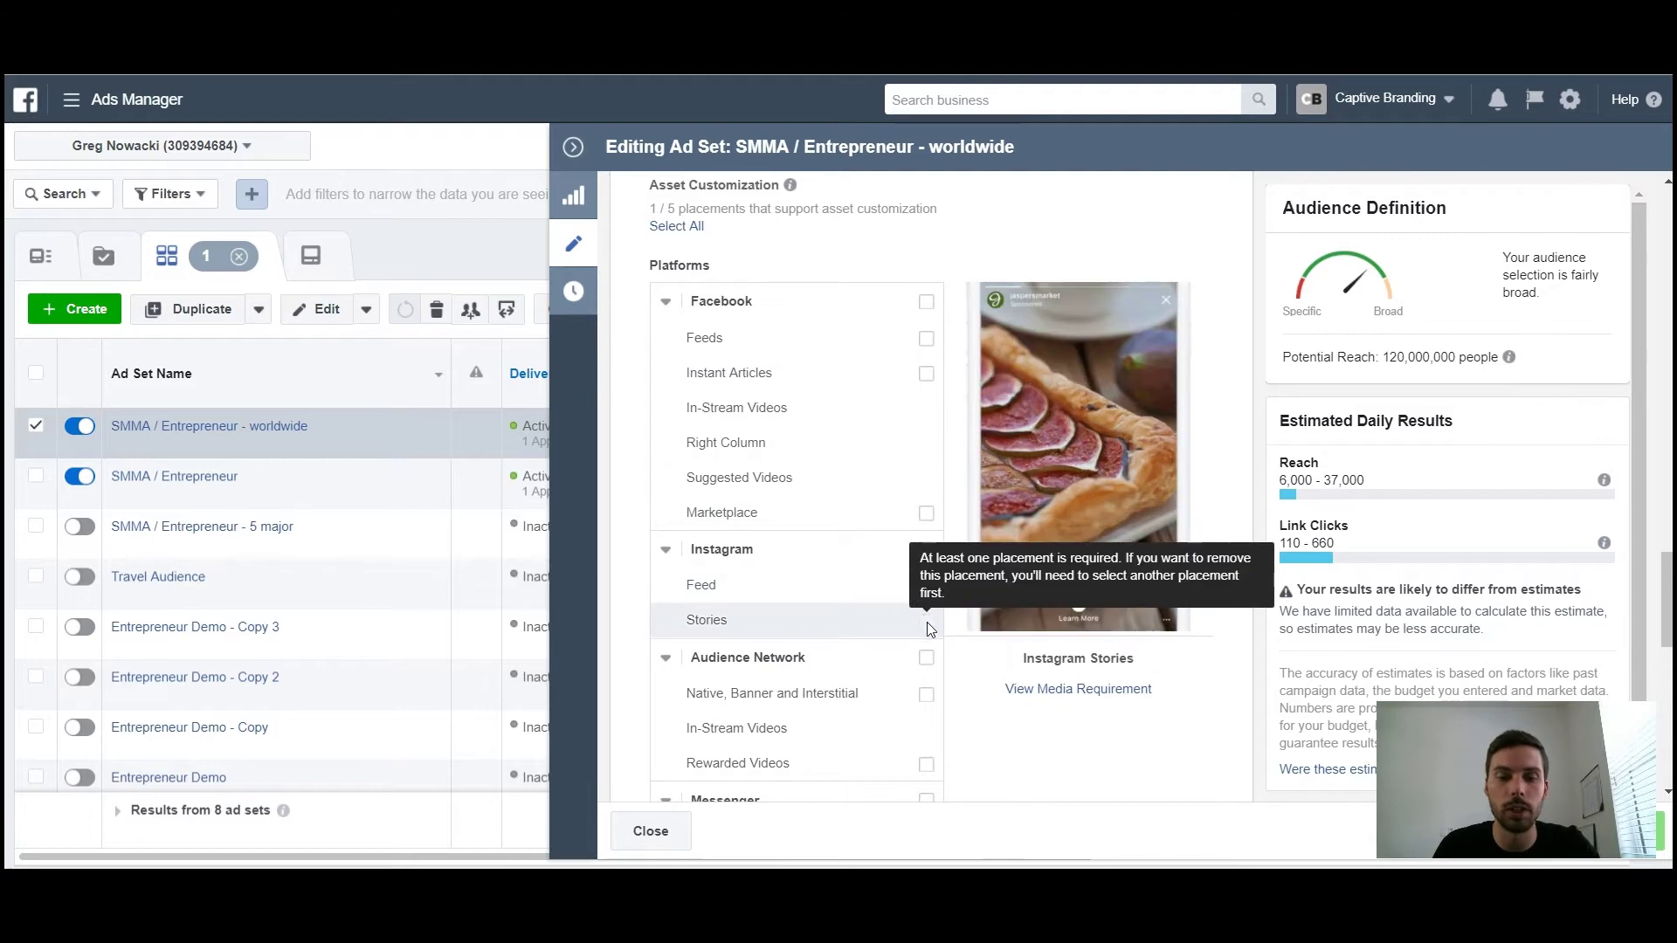
pyautogui.scroll(-5, 928, 627)
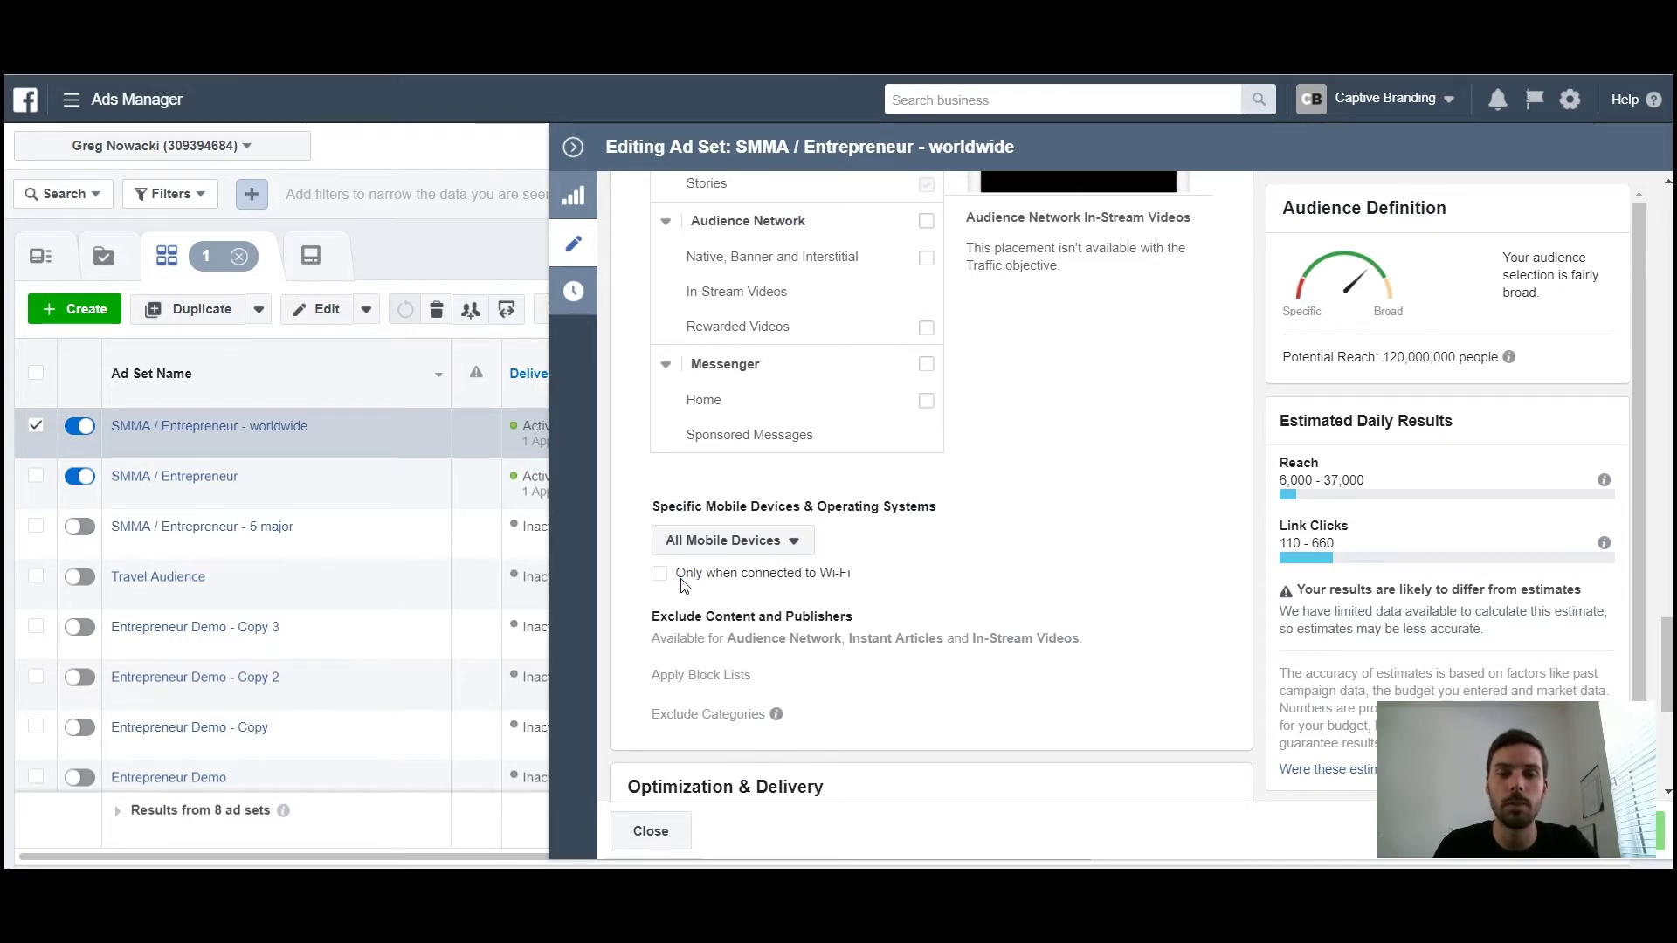
pyautogui.scroll(-1, 934, 626)
pyautogui.scroll(-4, 934, 627)
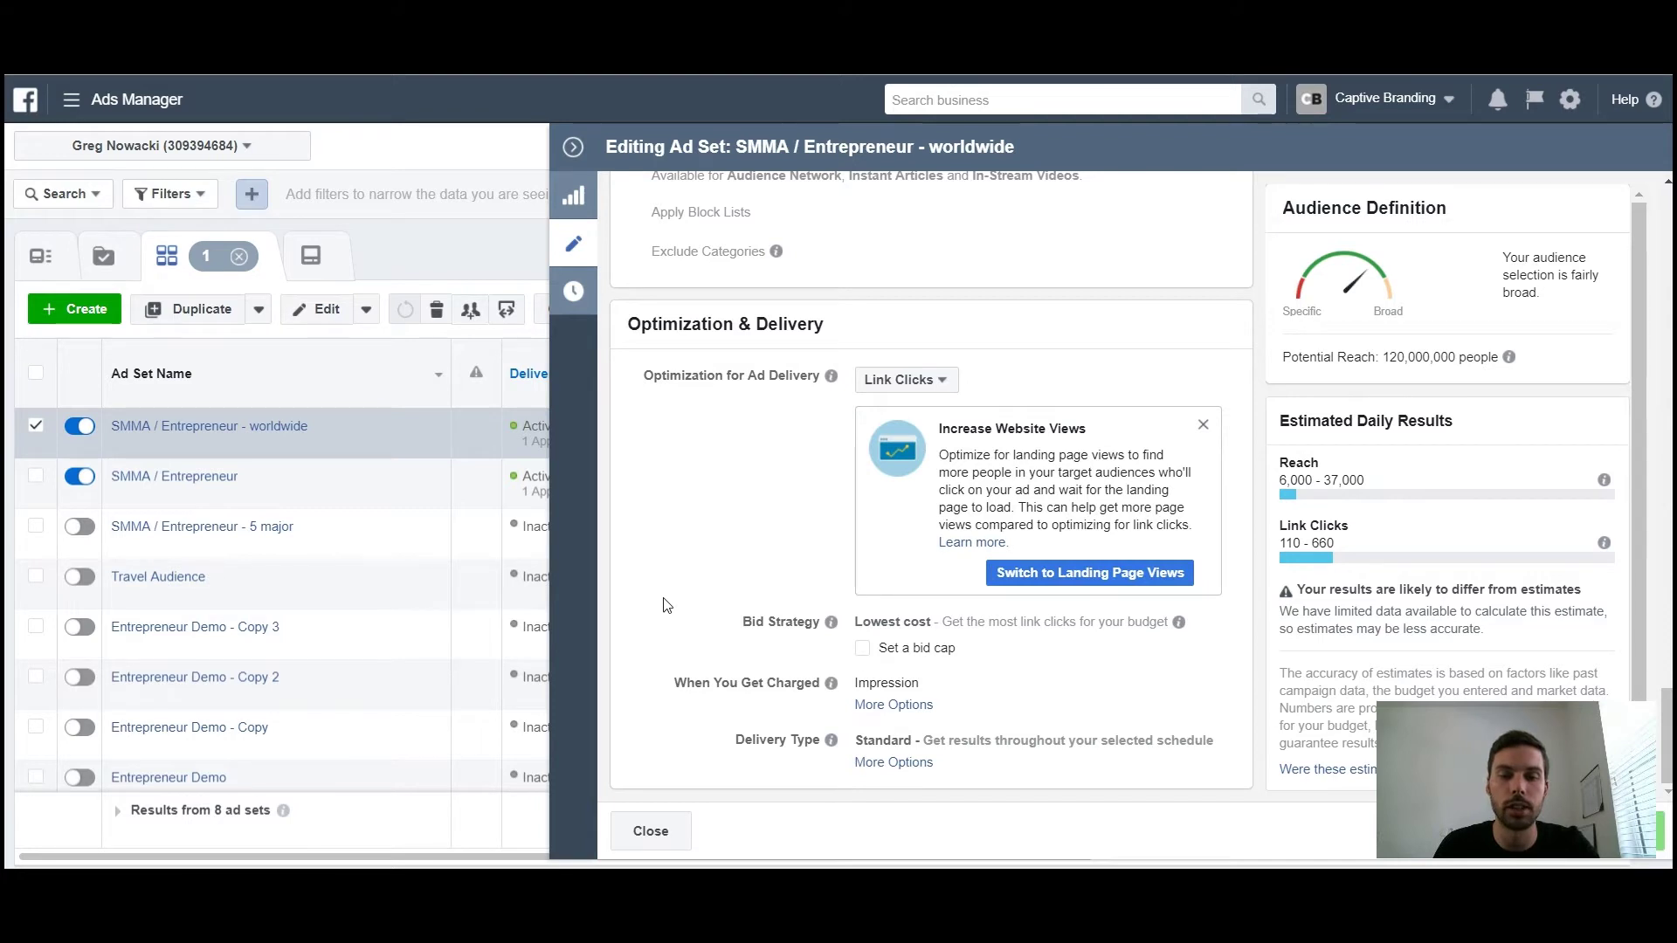
pyautogui.click(573, 147)
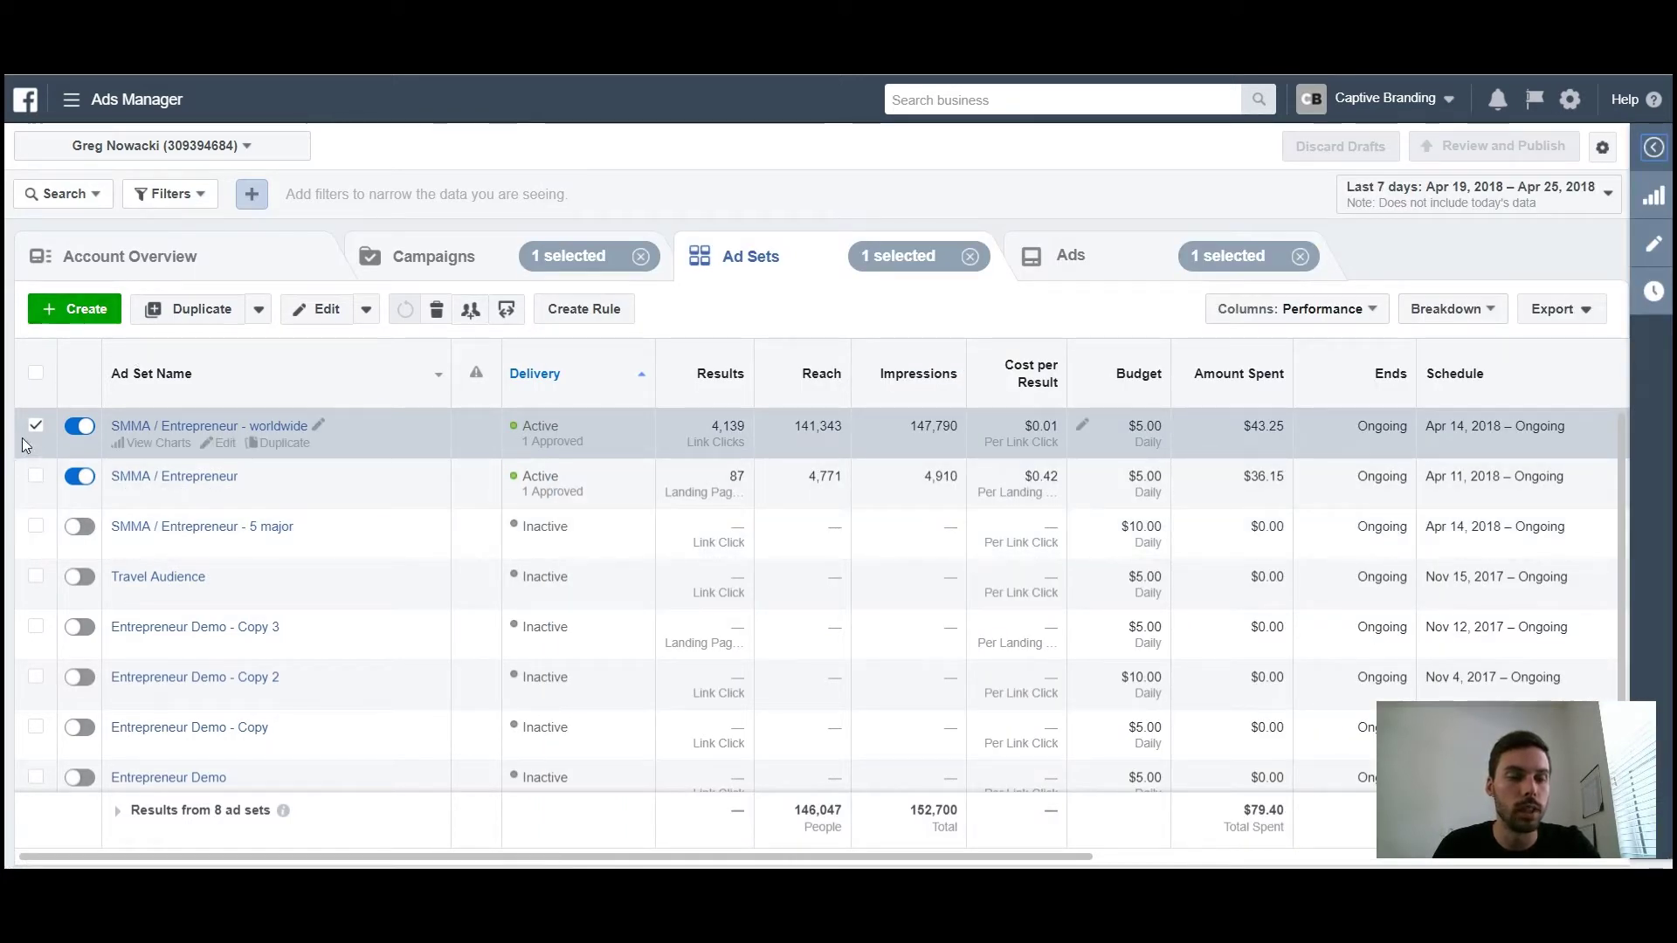
pyautogui.click(35, 428)
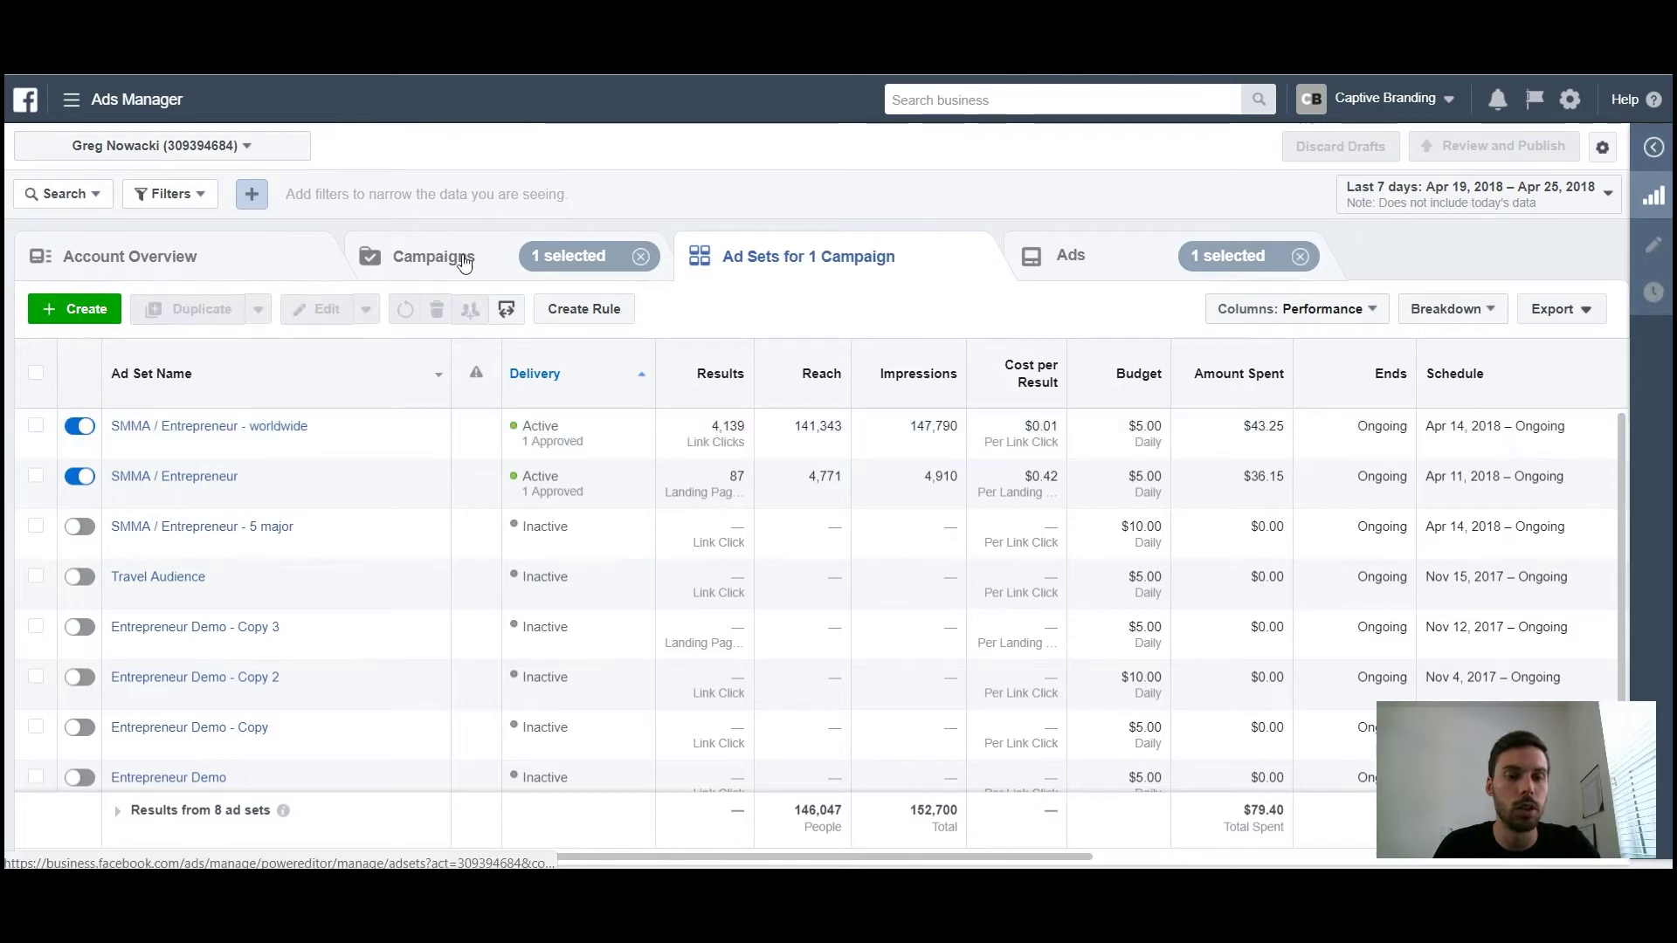
# Start a quick creation with a new campaign instead of an existing one, and name it "Instagram Ads (Test)"
pyautogui.click(80, 309)
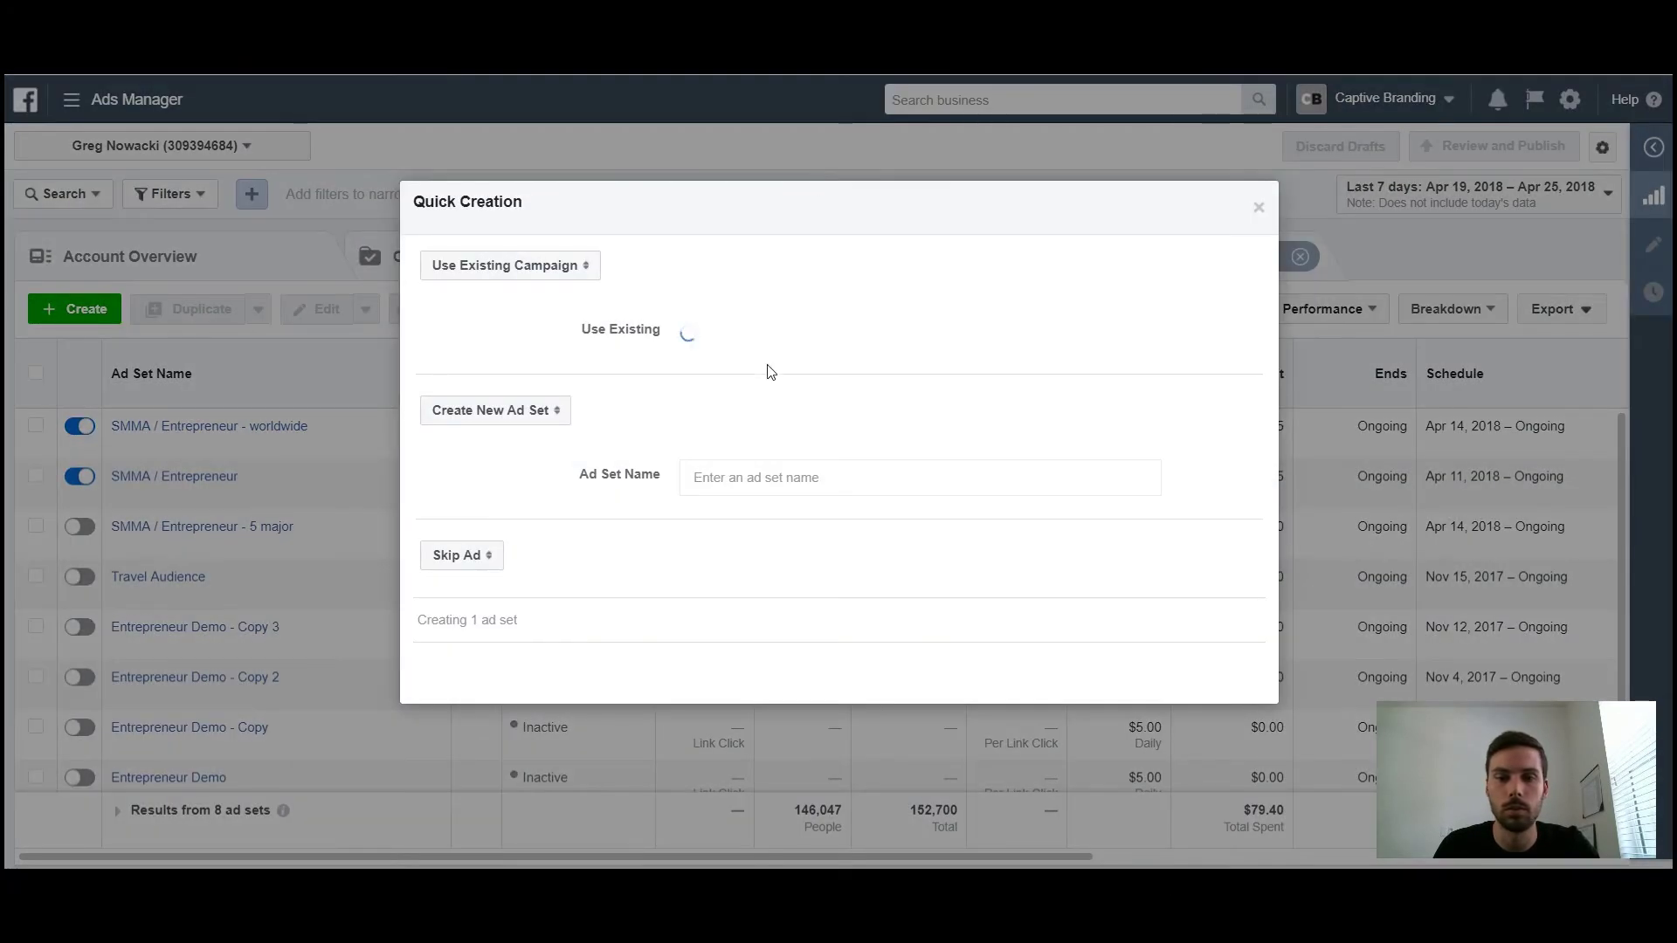
pyautogui.click(546, 267)
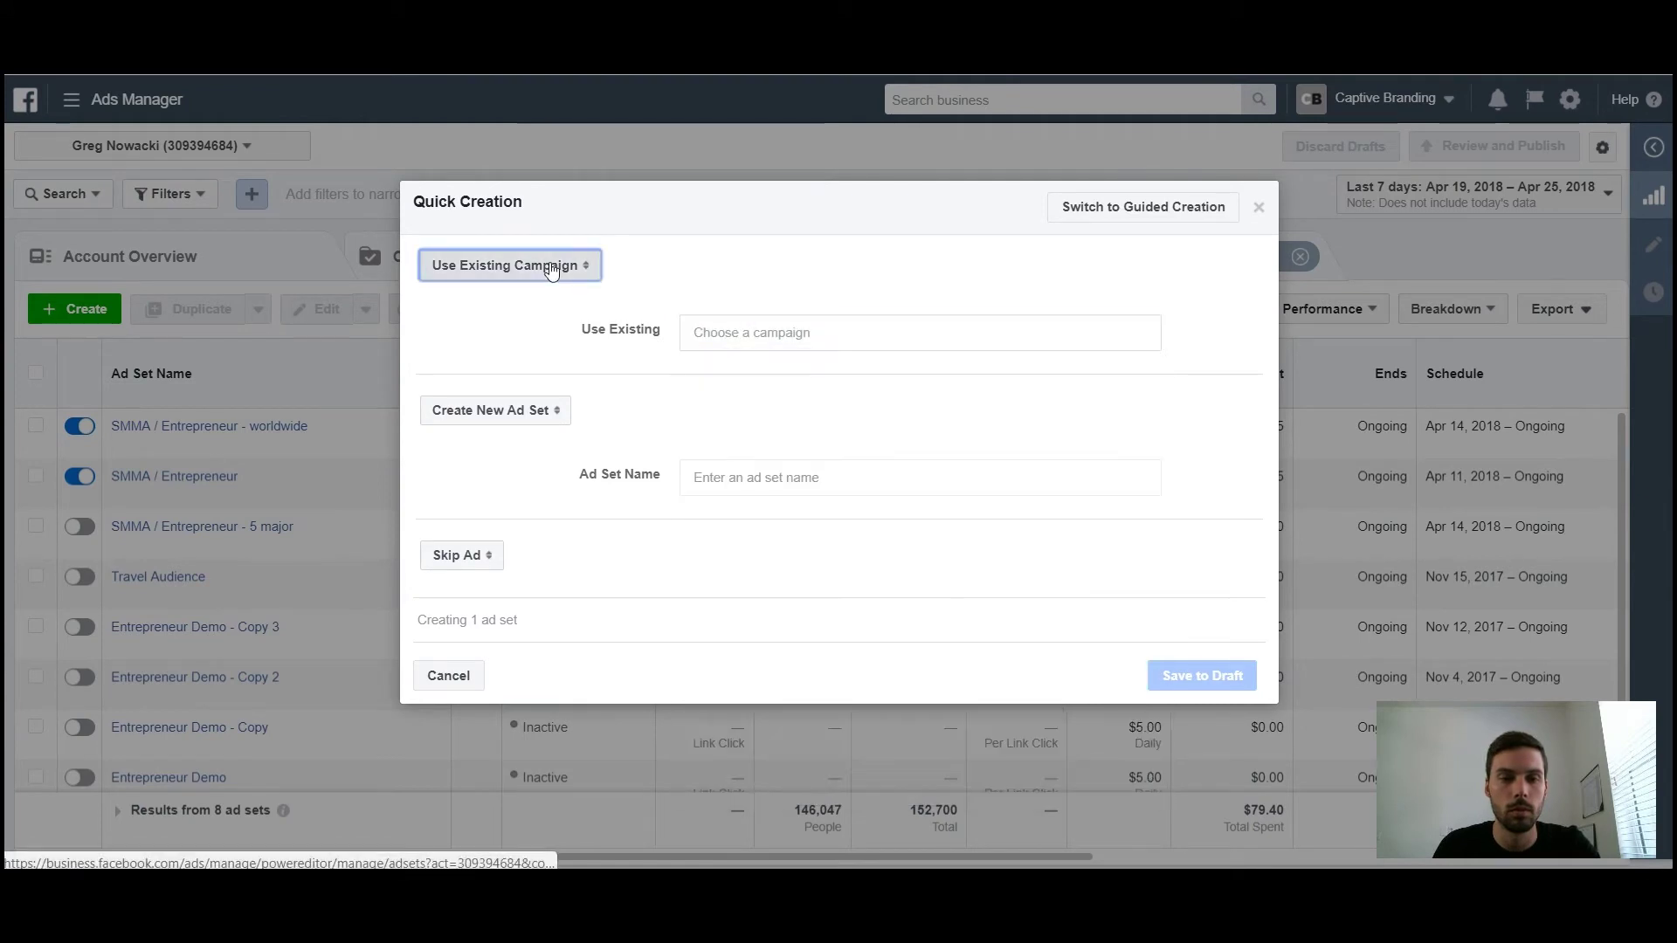
pyautogui.click(548, 241)
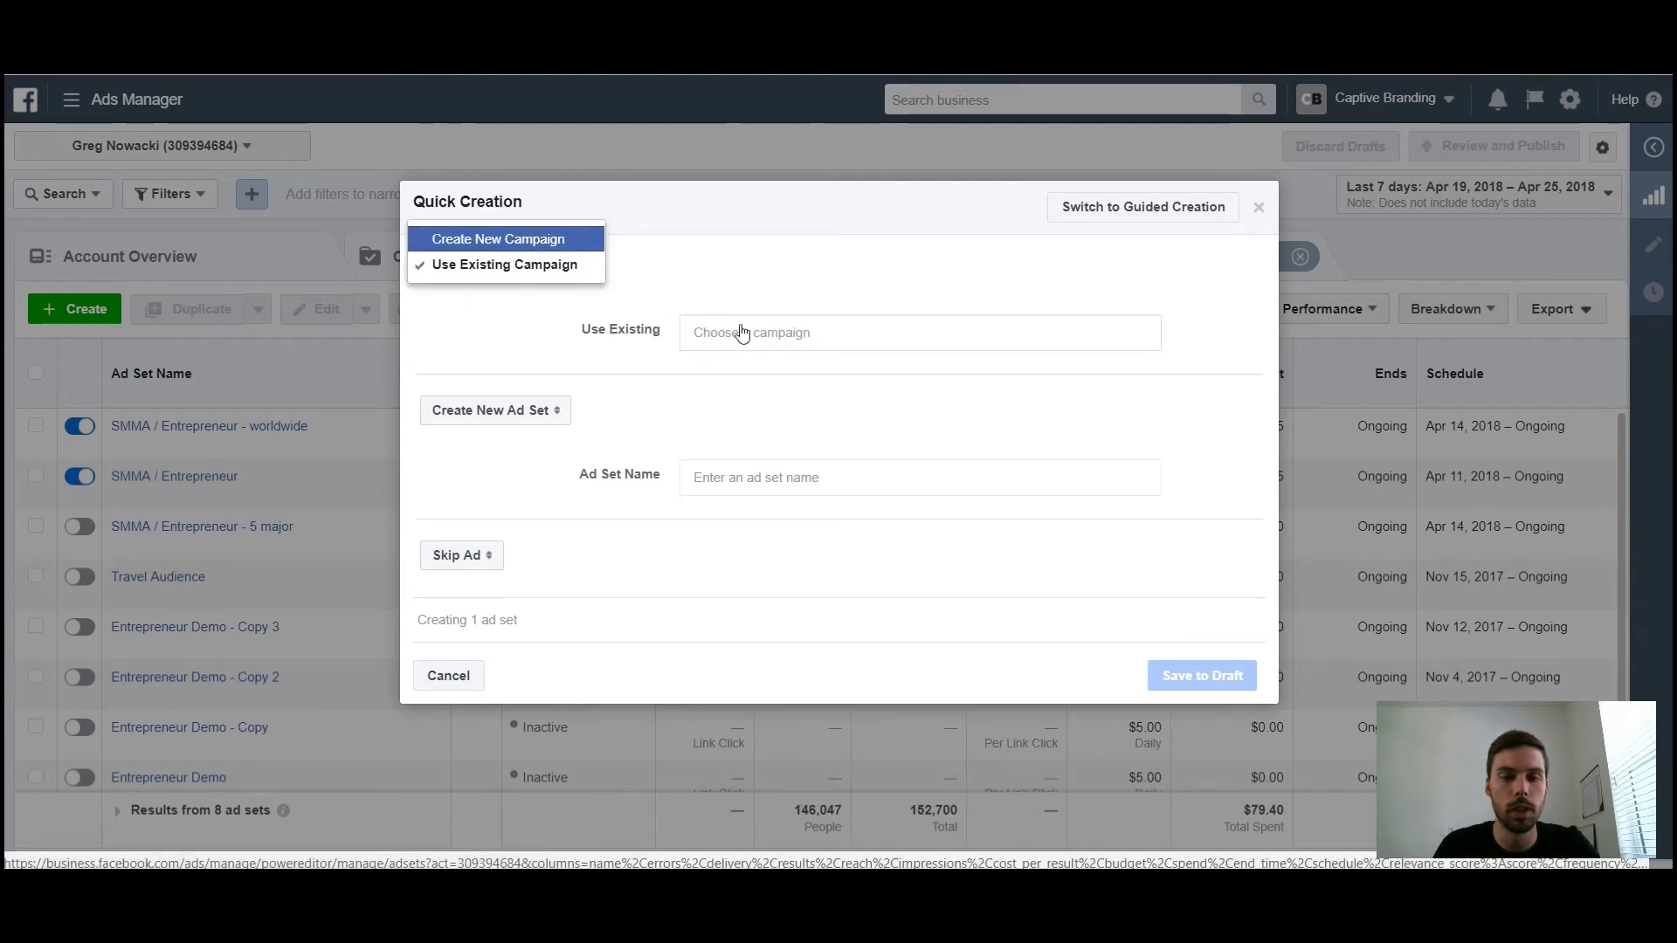
pyautogui.click(775, 268)
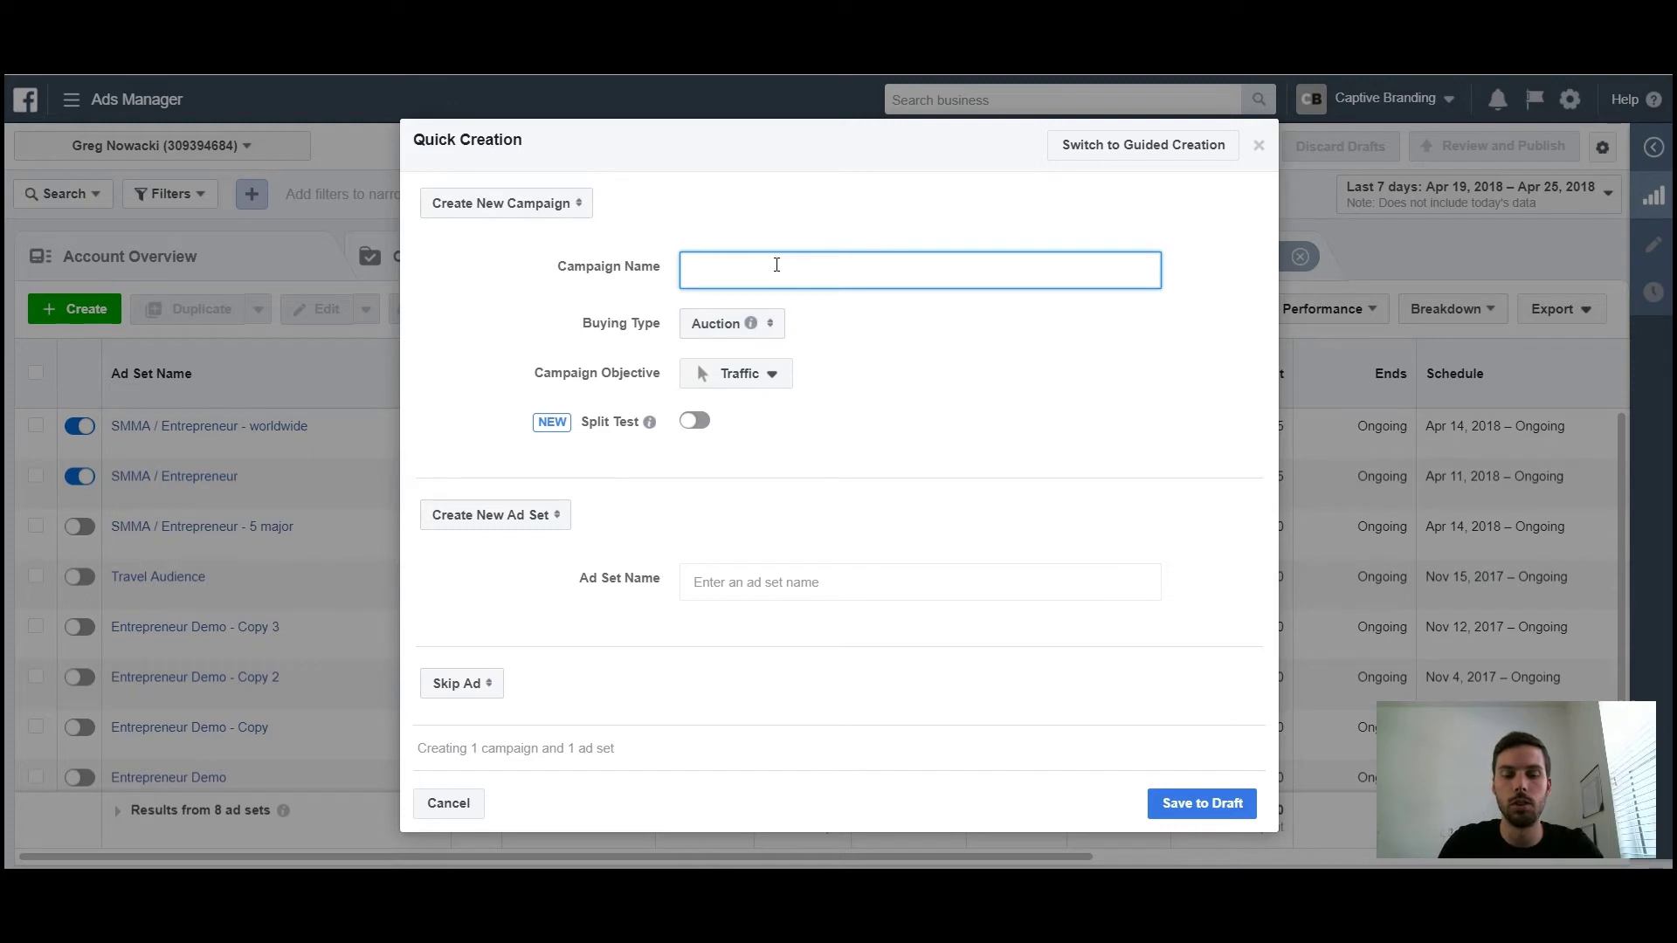
pyautogui.write('Instagram Ads (Test')
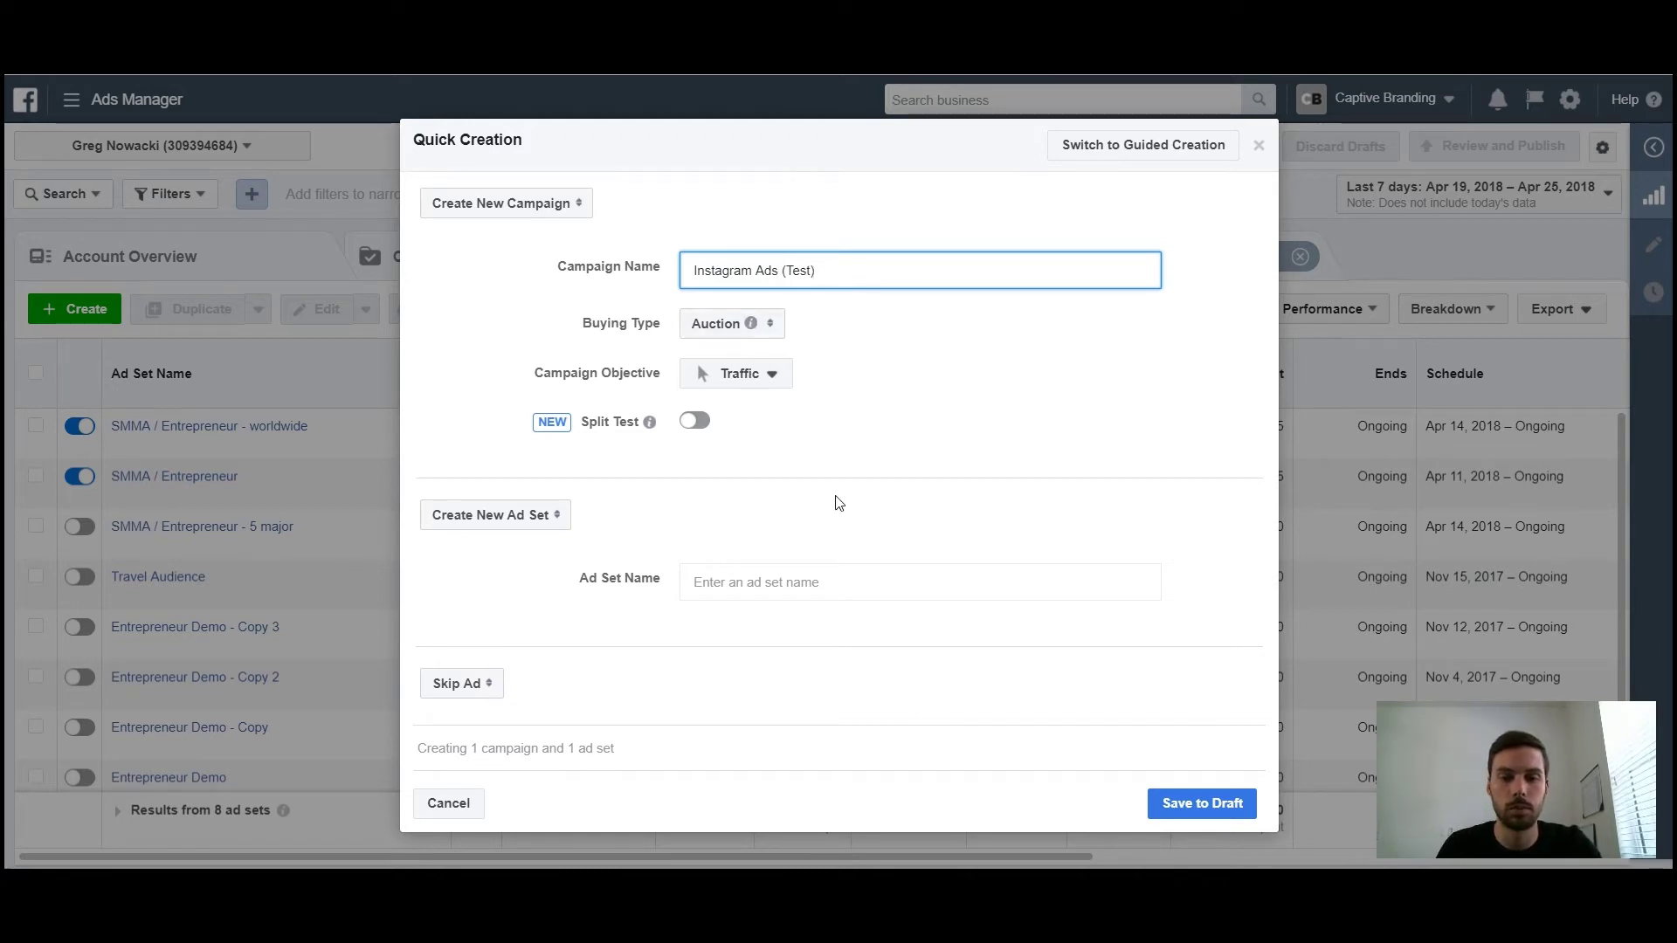
# Name the new ad set "Niche", add a new ad named "Instagram Profile", and save everything to draft
pyautogui.click(751, 587)
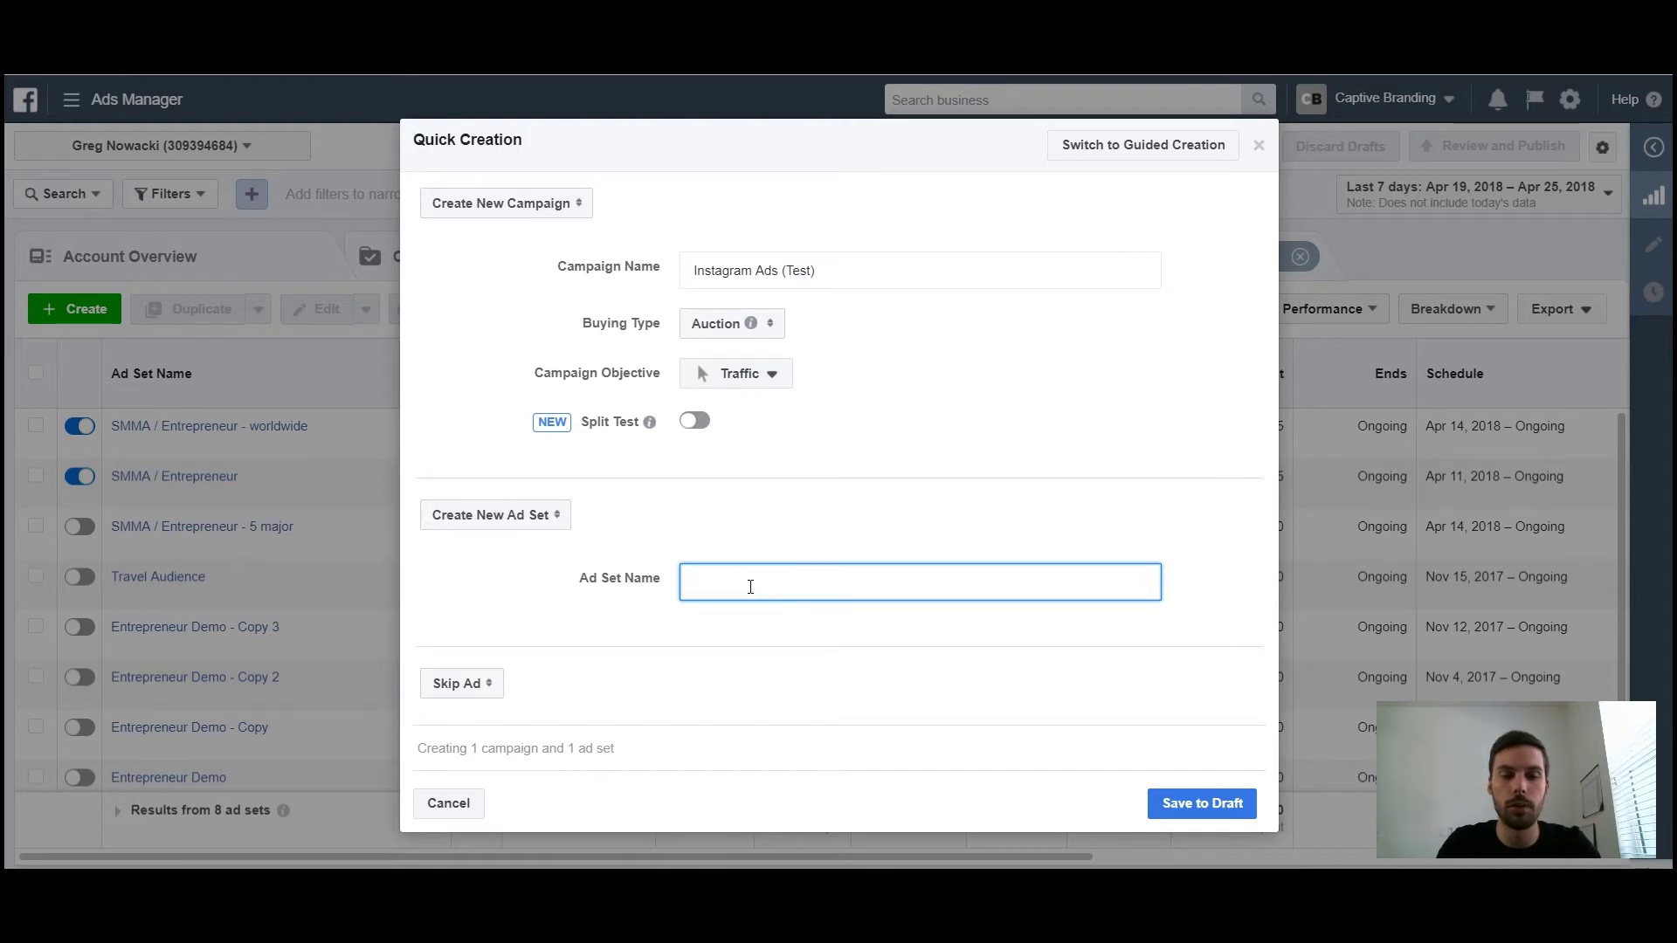
pyautogui.write('Niche')
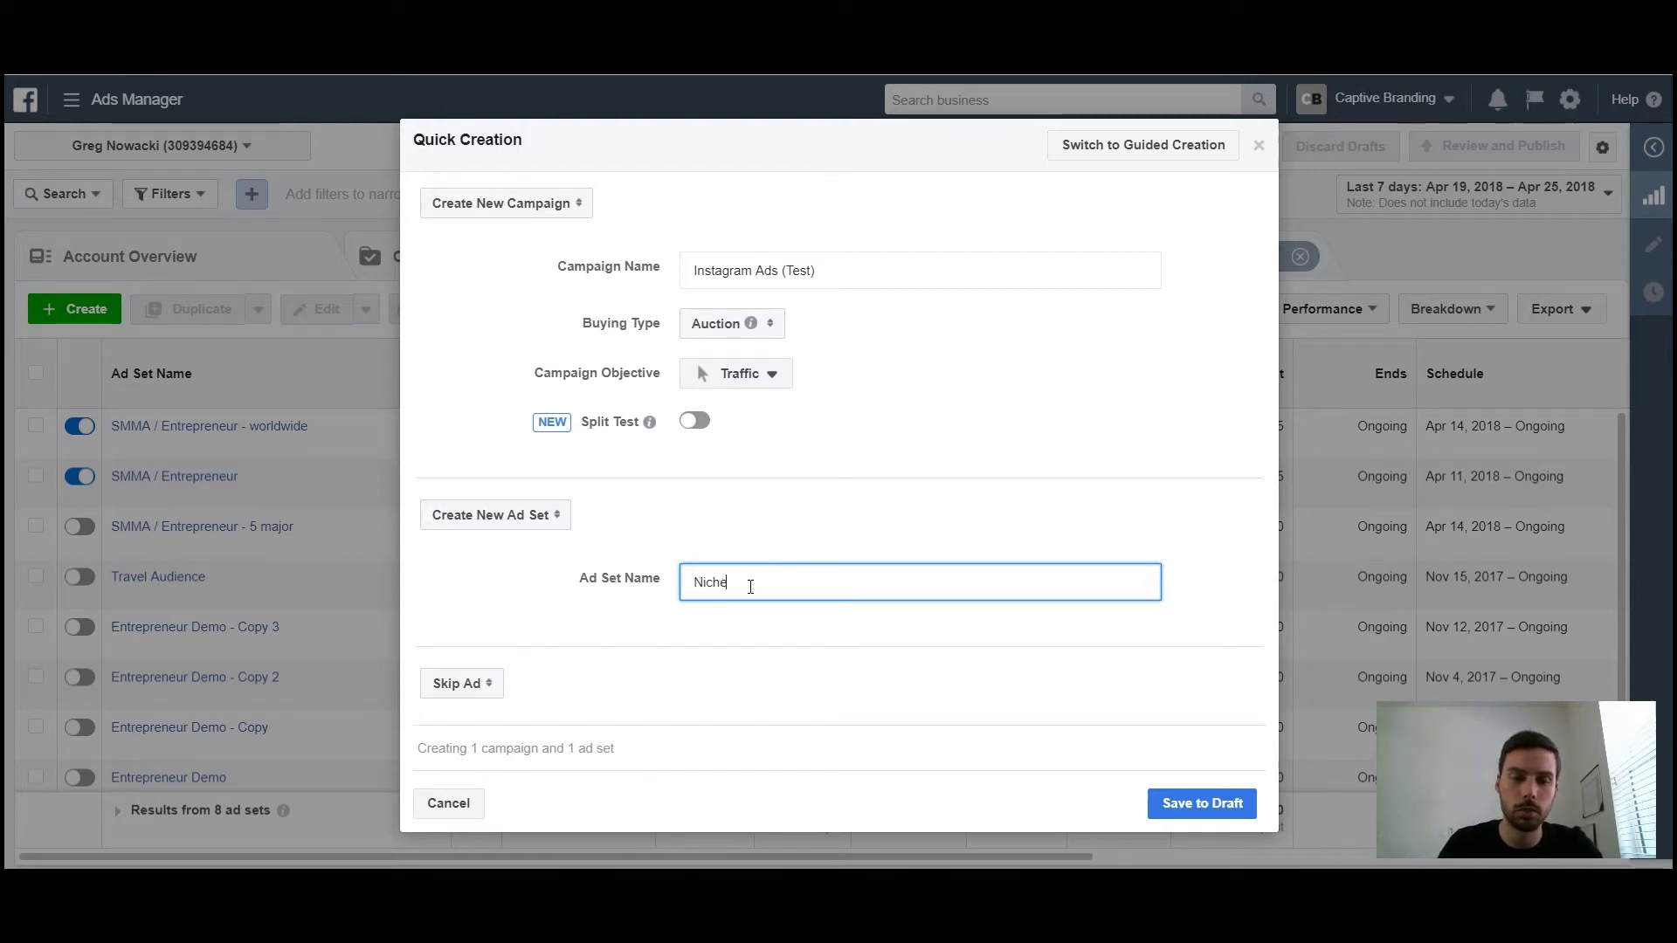
pyautogui.click(494, 686)
pyautogui.click(501, 666)
pyautogui.click(769, 748)
pyautogui.write('Instagram Profile')
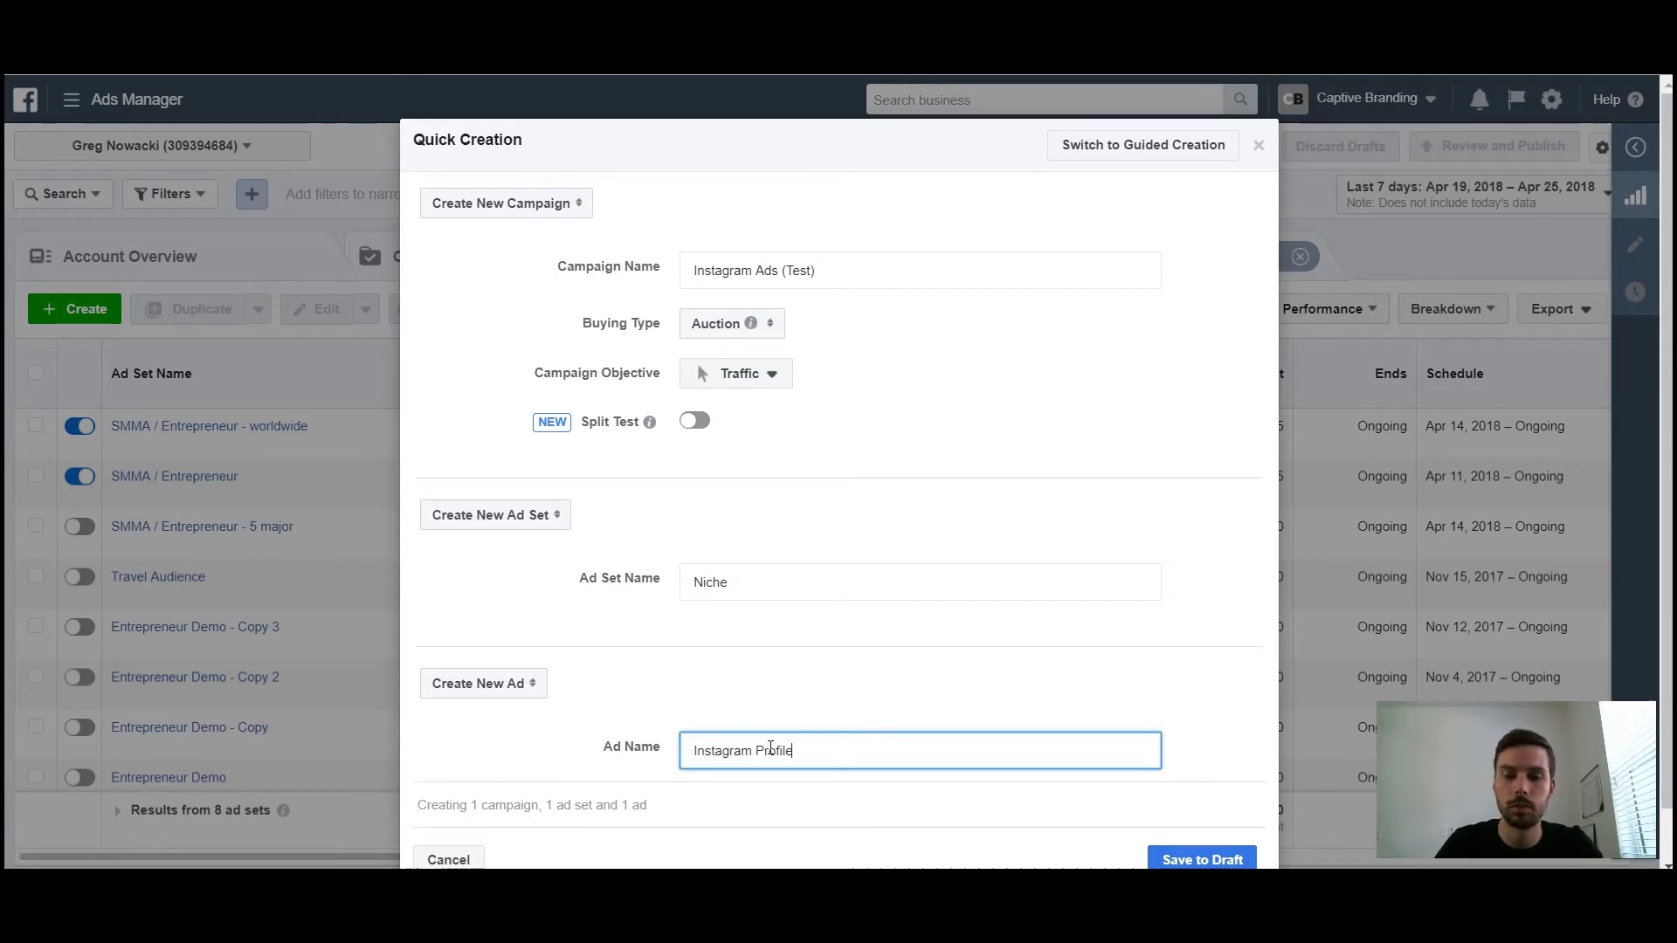
pyautogui.scroll(-1, 1074, 756)
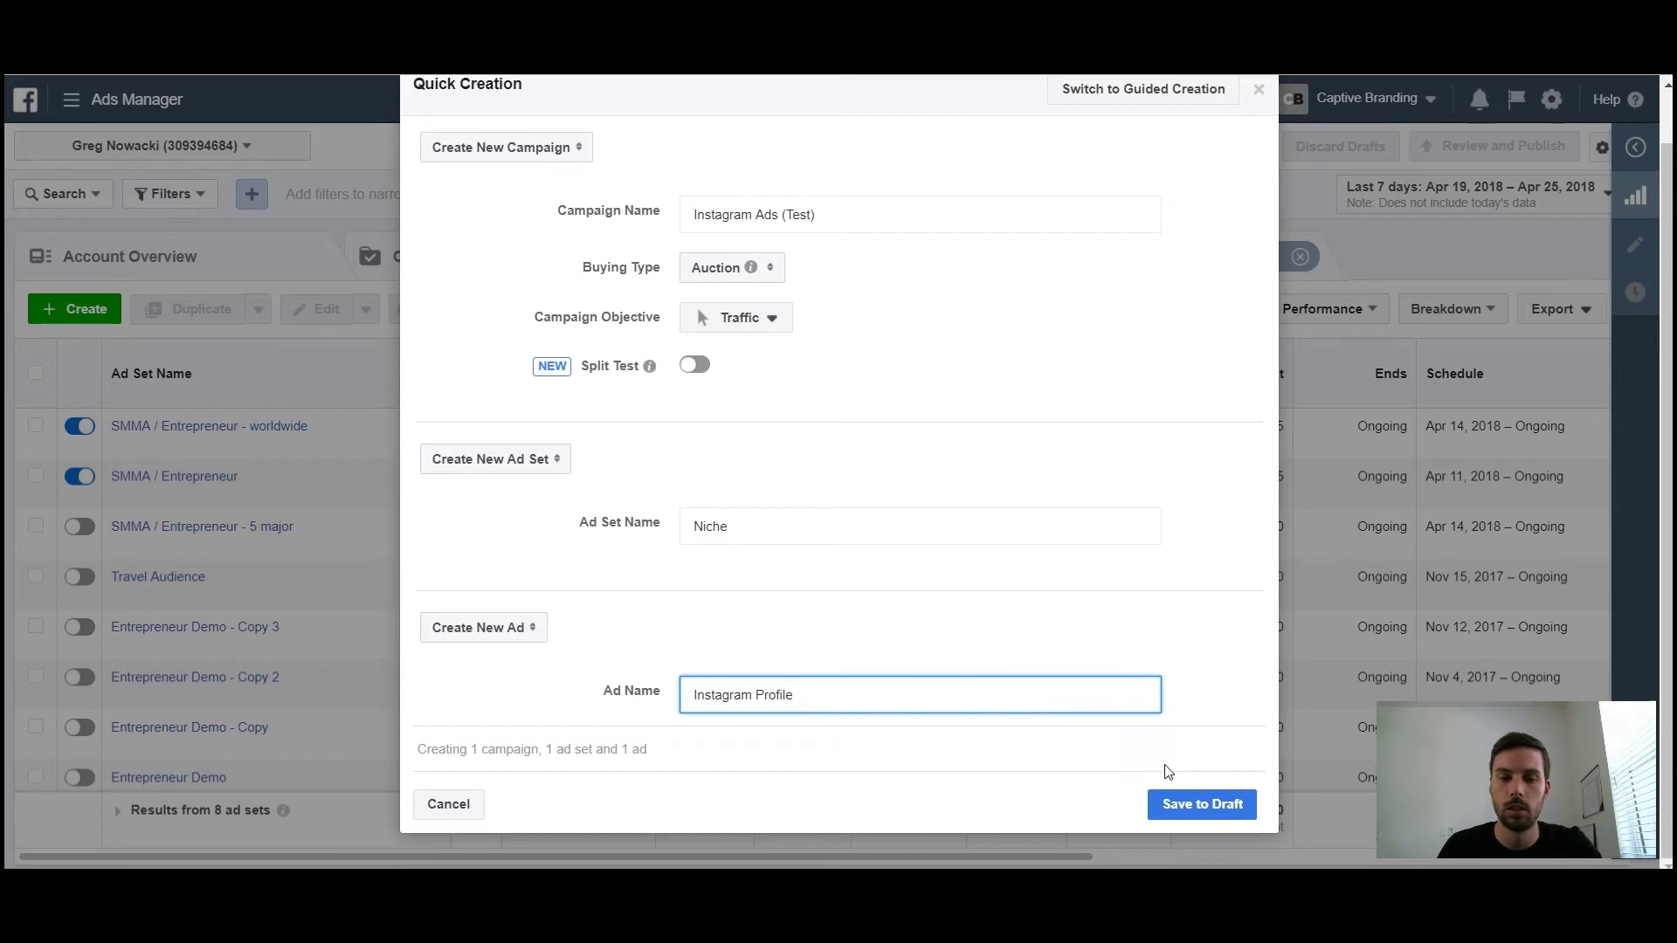
pyautogui.click(1199, 812)
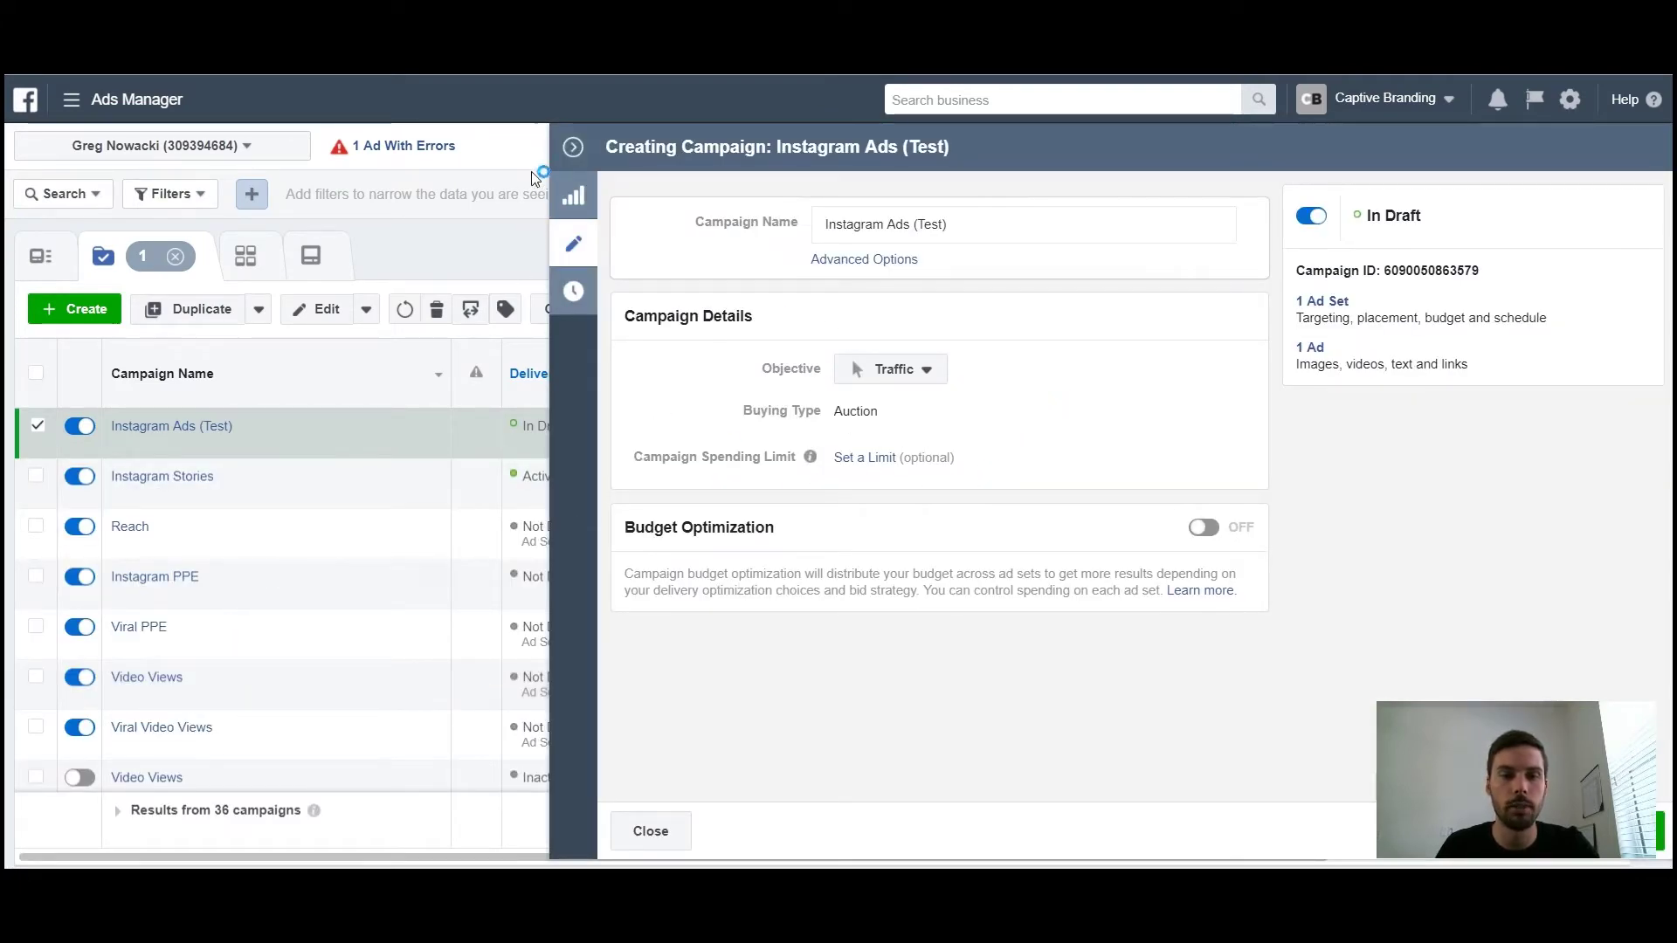
# Open the campaign's "Niche" ad set for editing and set its daily budget to $5
pyautogui.click(587, 347)
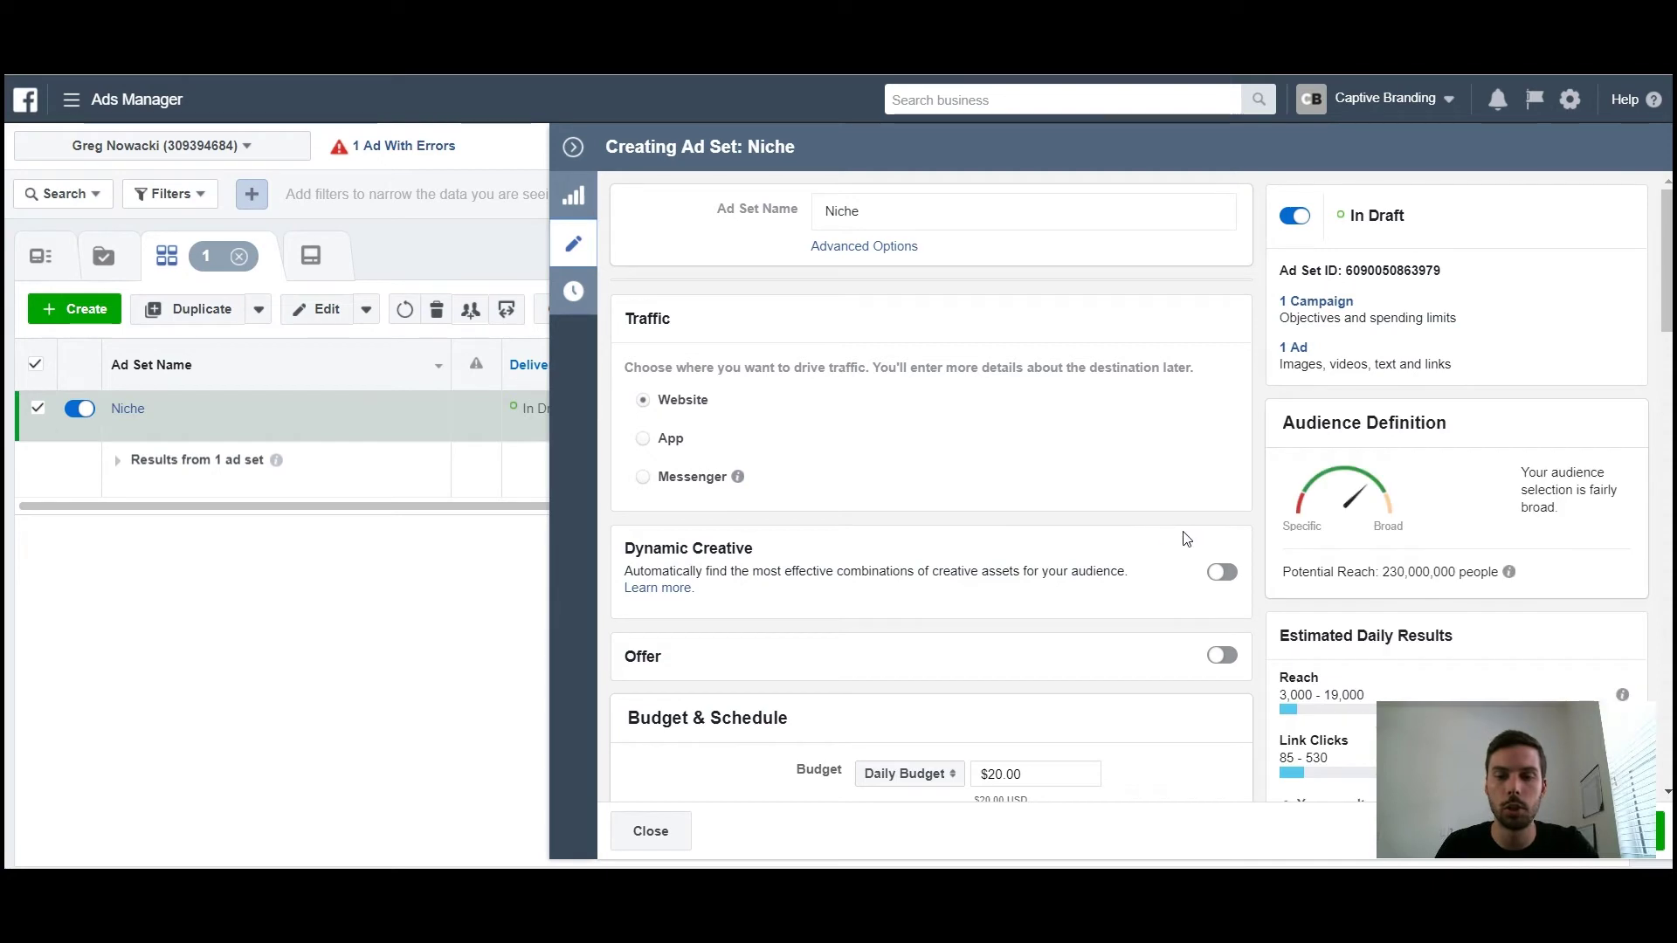
pyautogui.scroll(-4, 1170, 533)
pyautogui.click(1028, 452)
pyautogui.doubleClick(1030, 450)
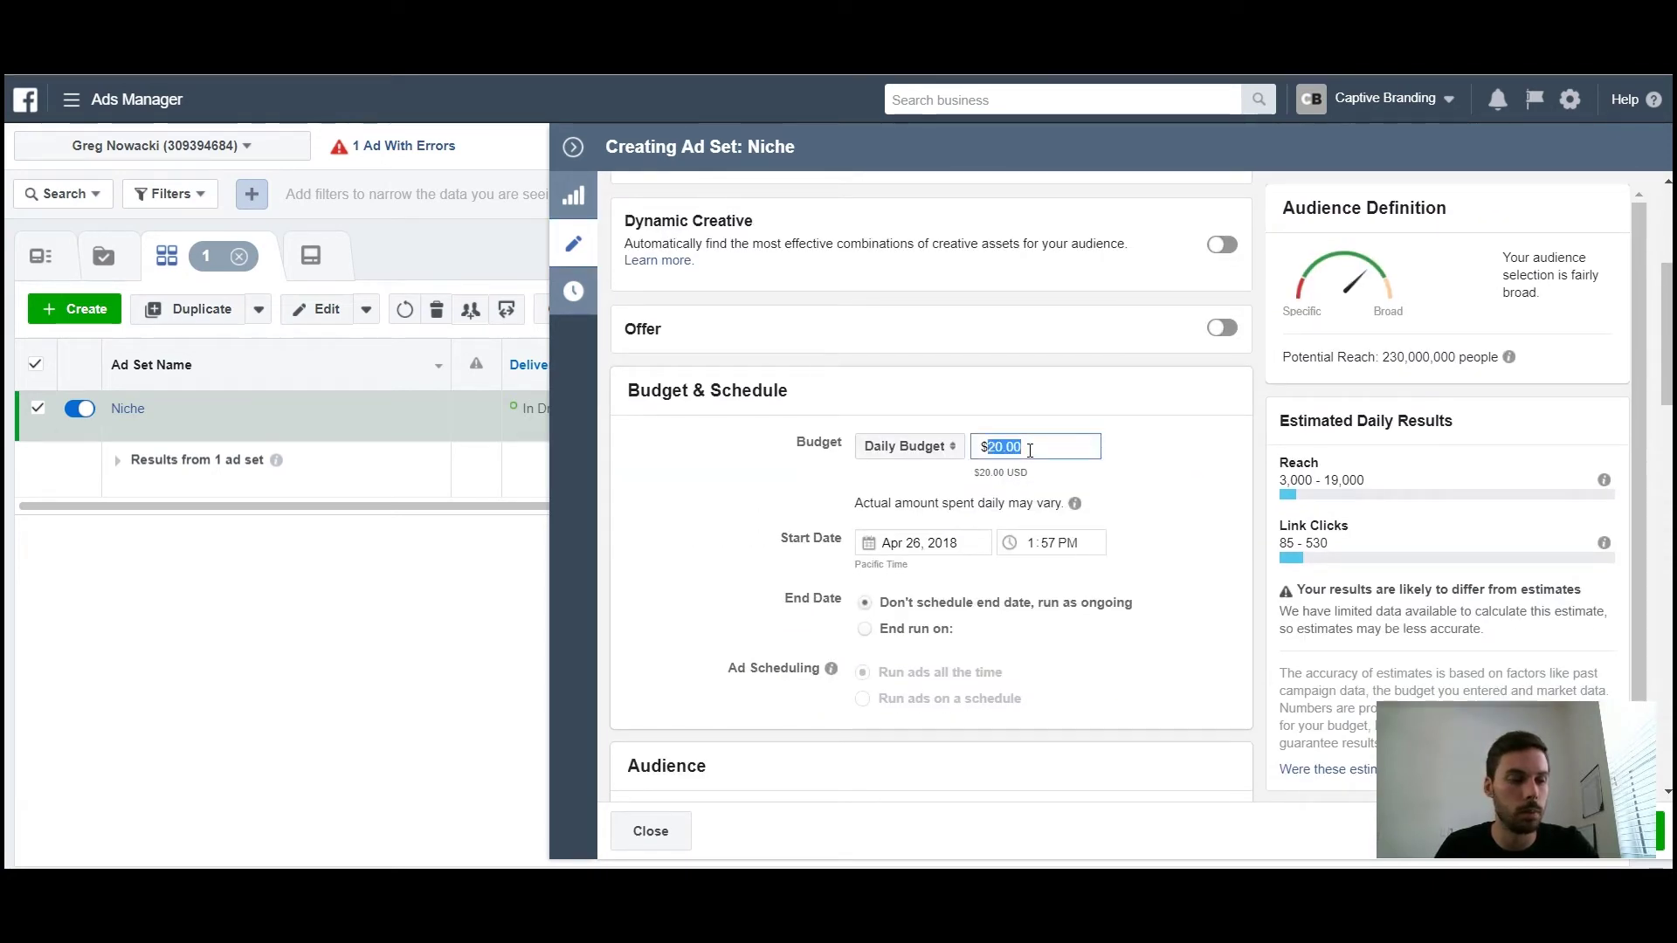
pyautogui.write('5')
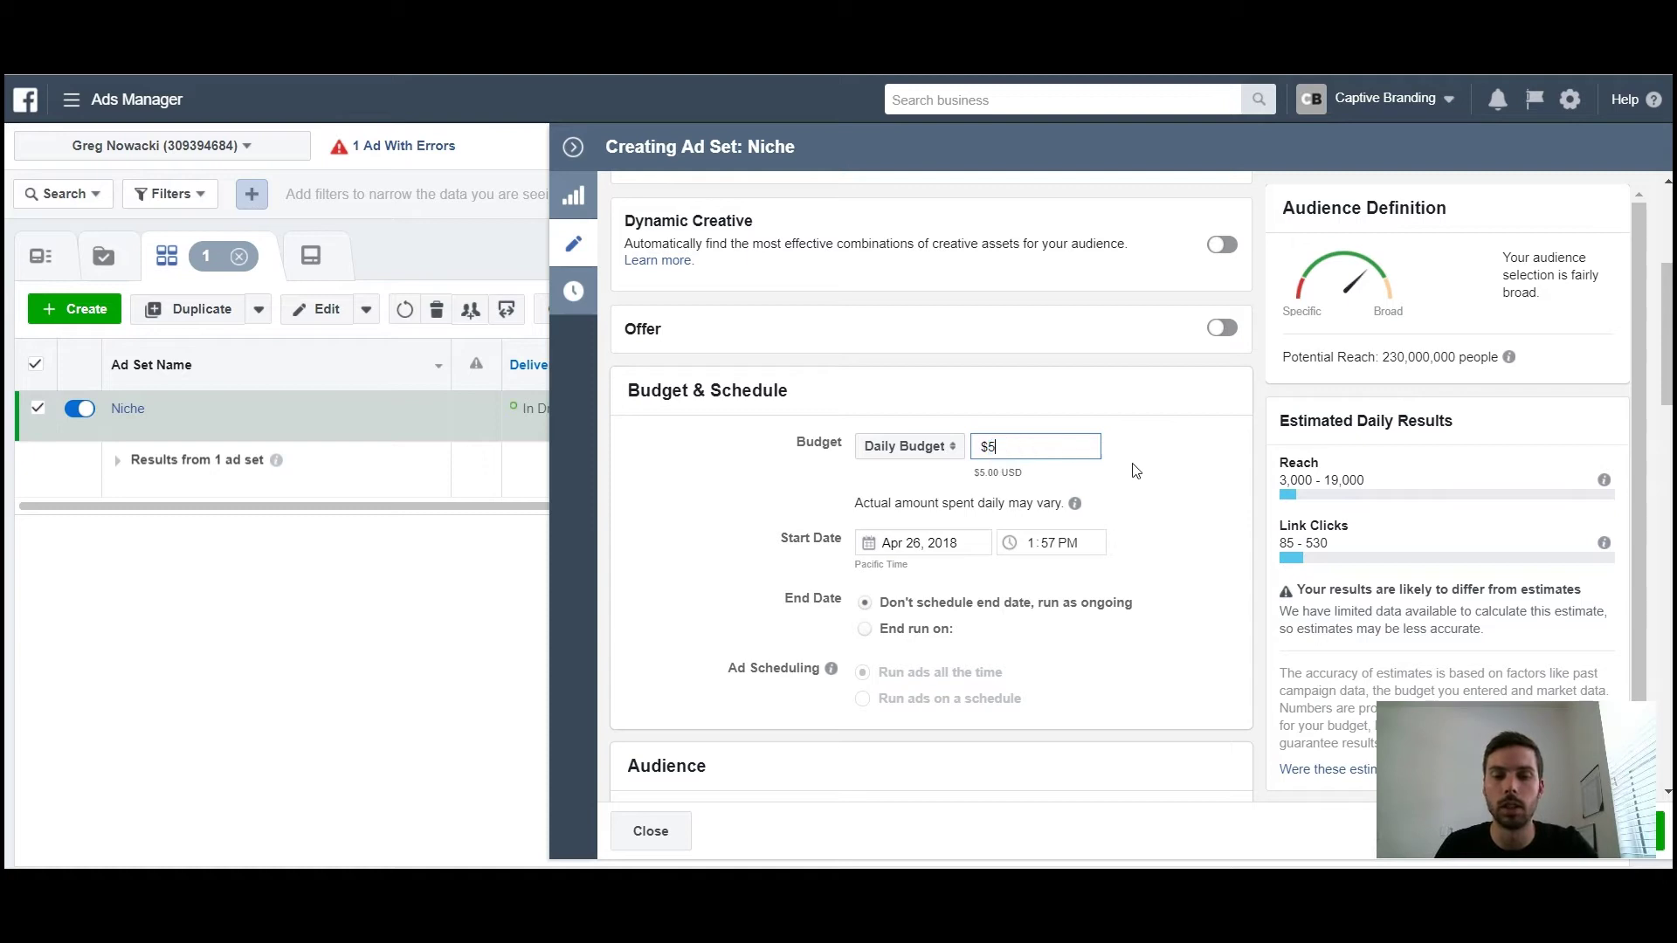
# Add the countries Australia and Canada to the ad set's targeted audience locations
pyautogui.scroll(-7, 1198, 476)
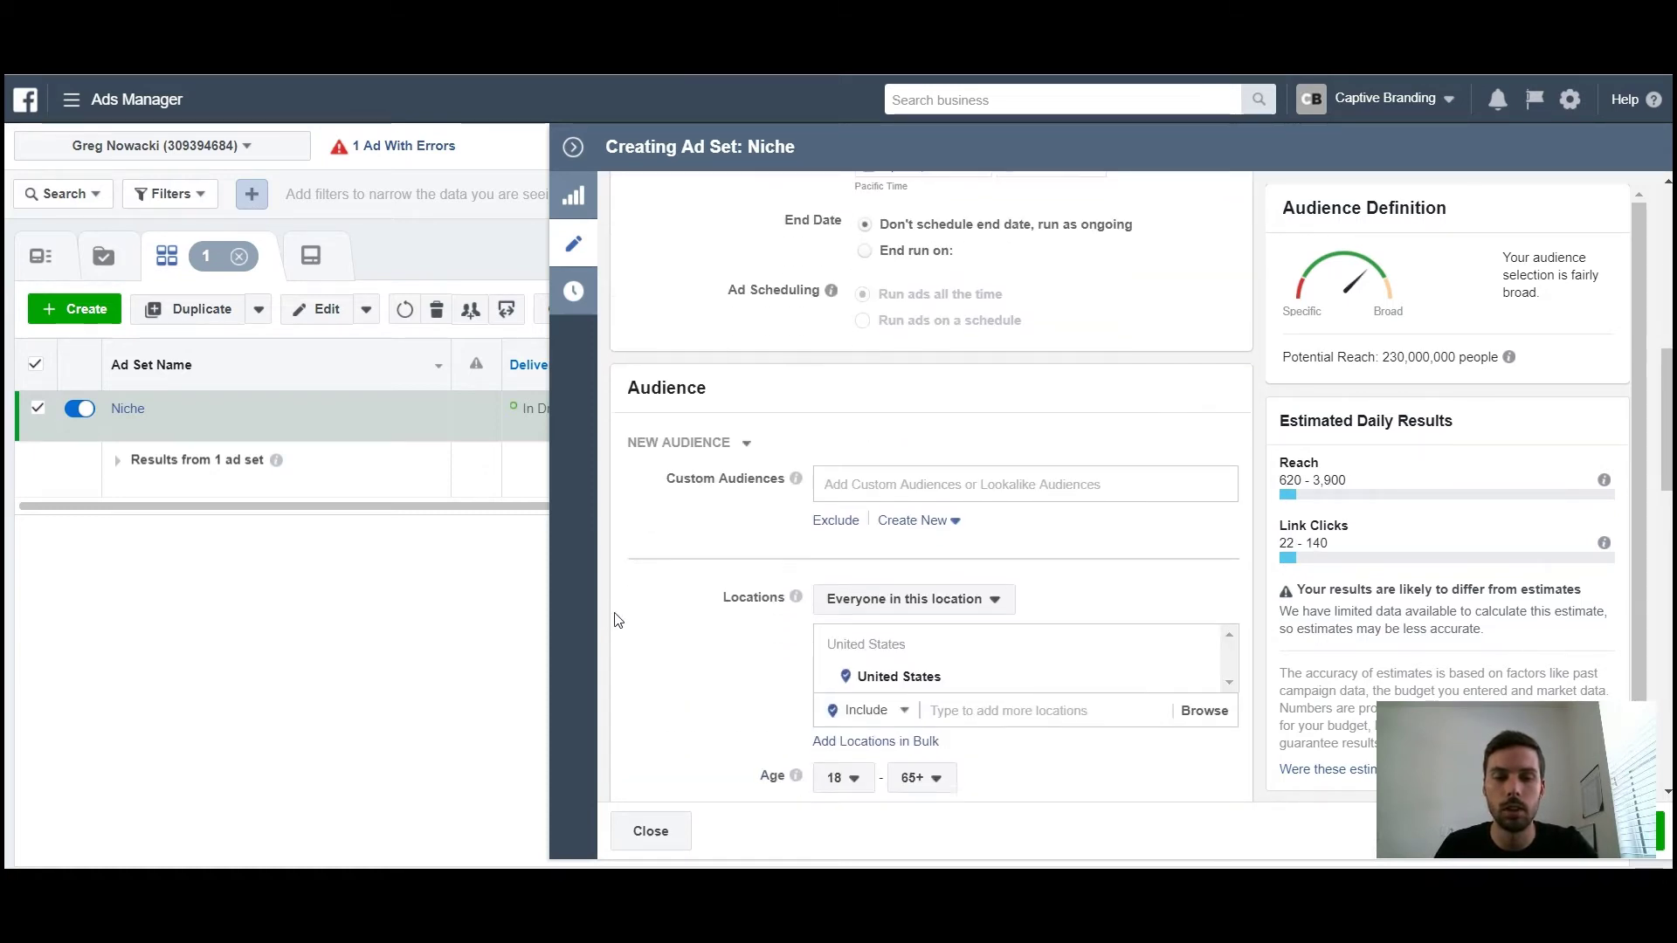
pyautogui.scroll(-2, 1059, 364)
pyautogui.click(1022, 327)
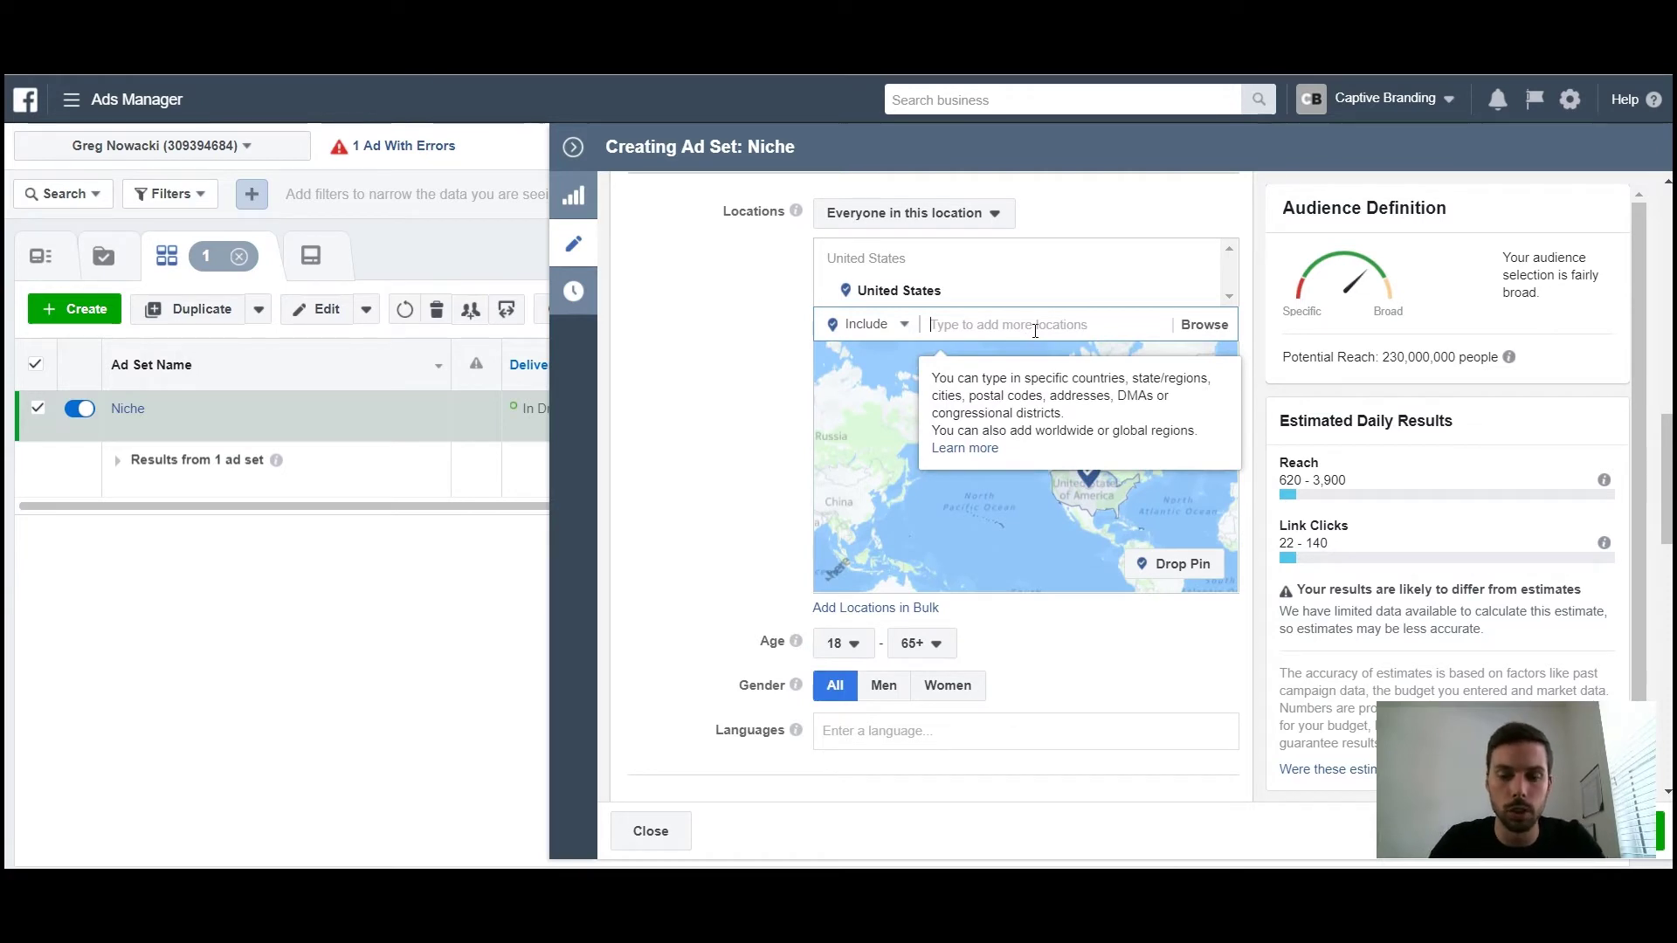
pyautogui.write('australia')
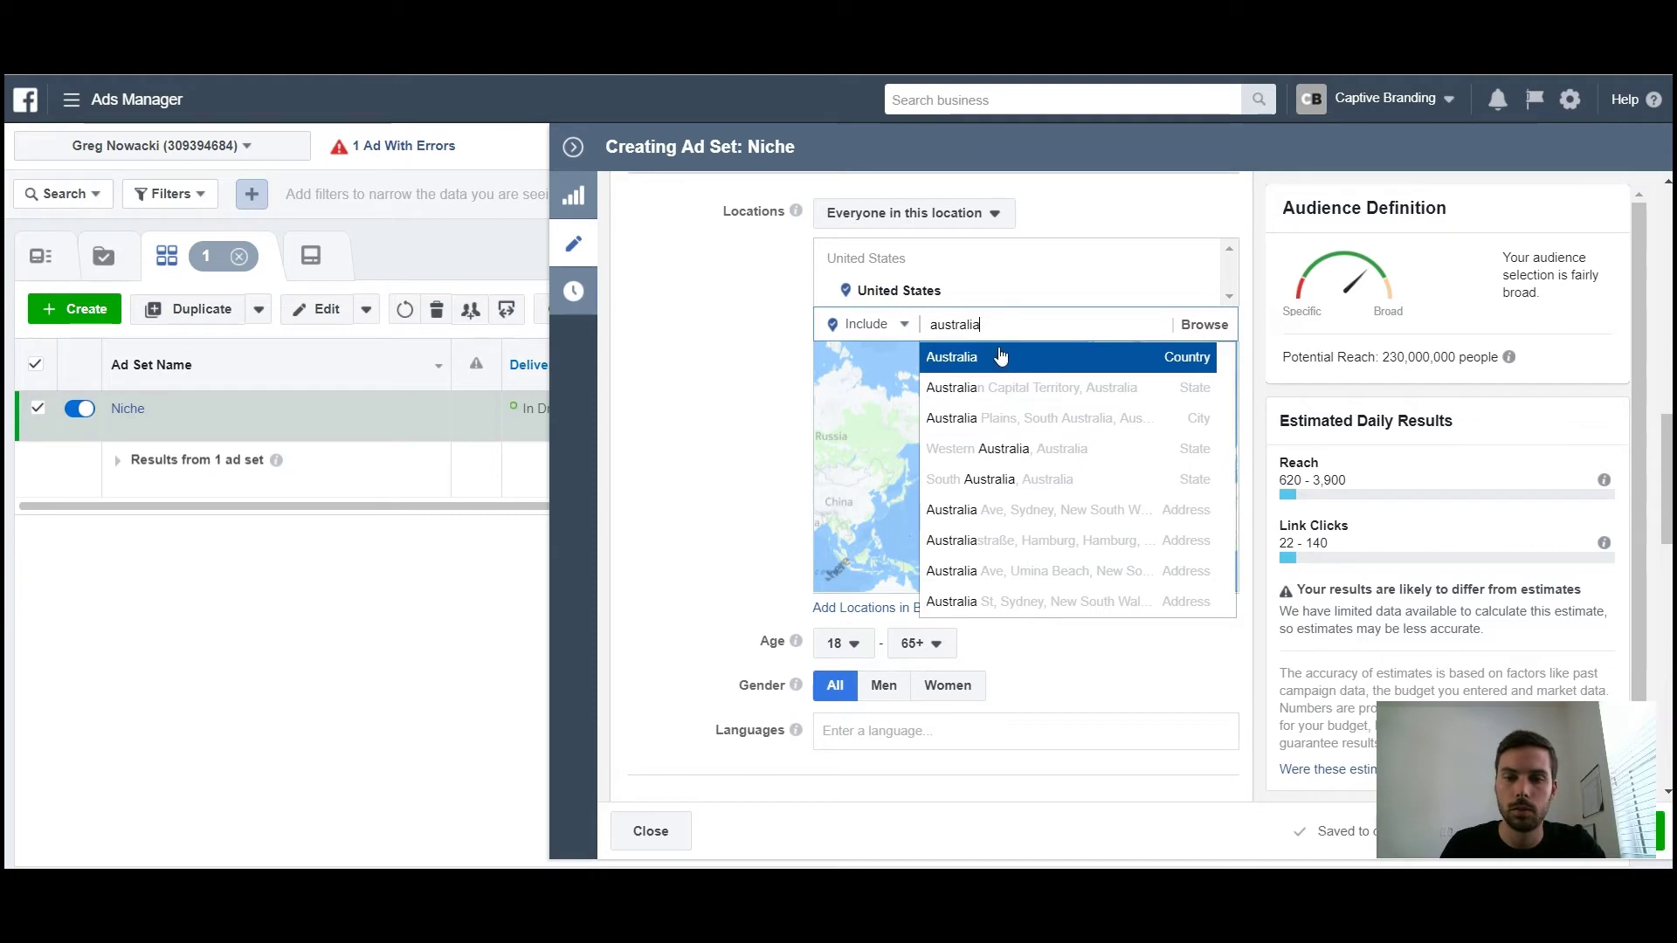
pyautogui.click(1002, 359)
pyautogui.write('cana')
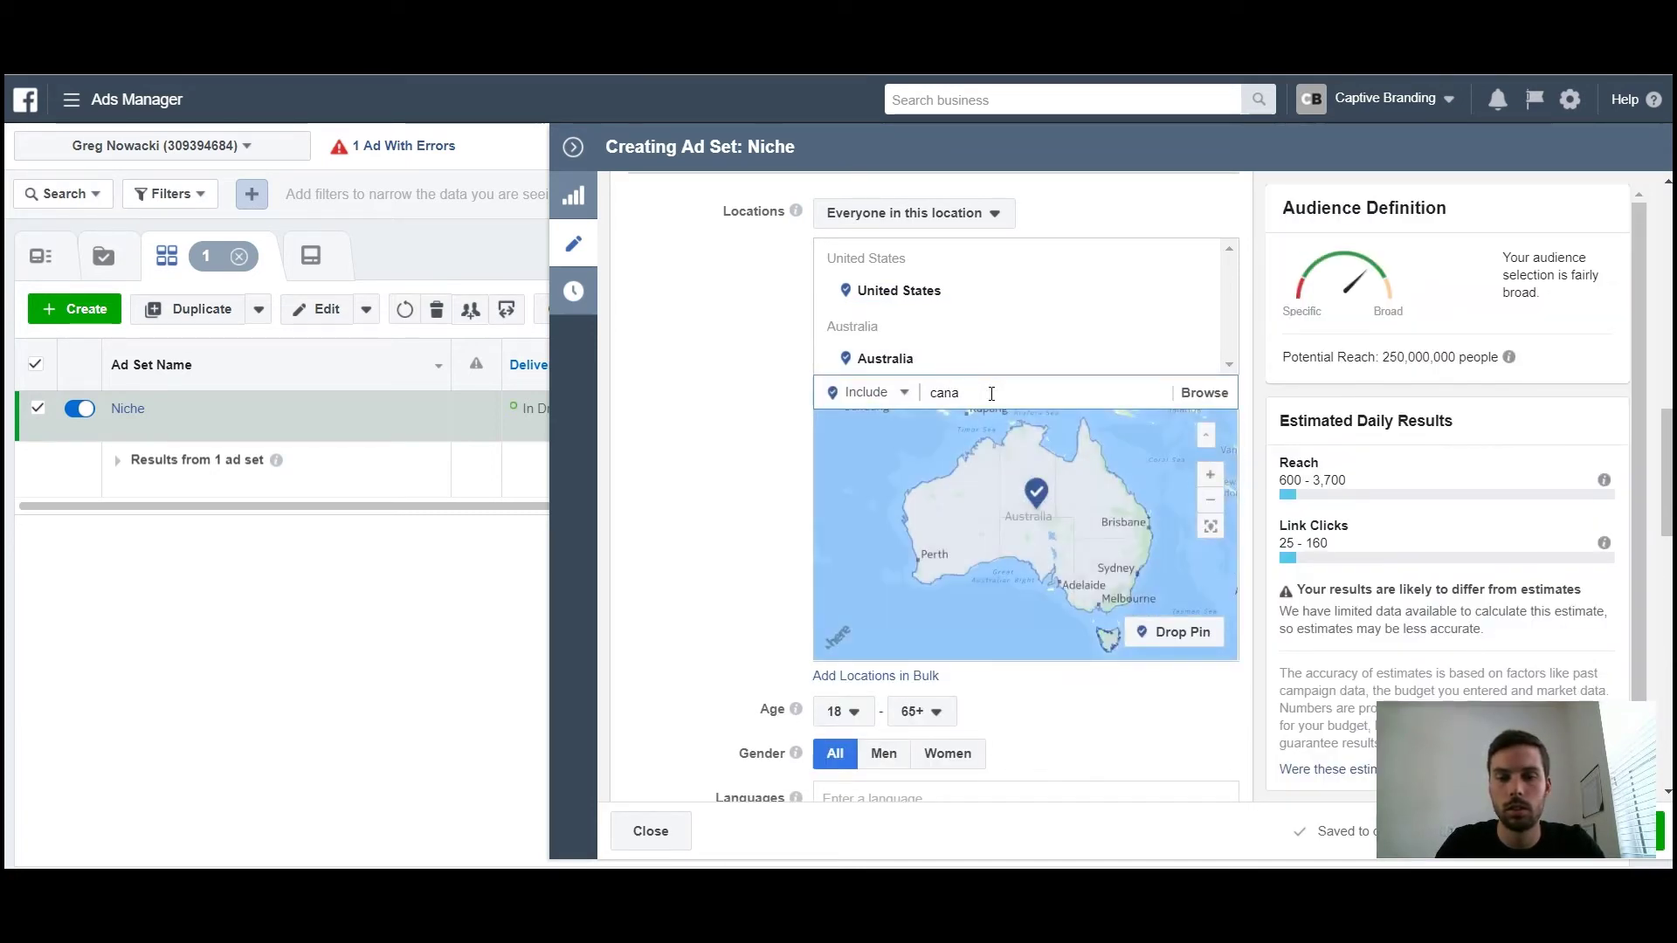
pyautogui.write('da')
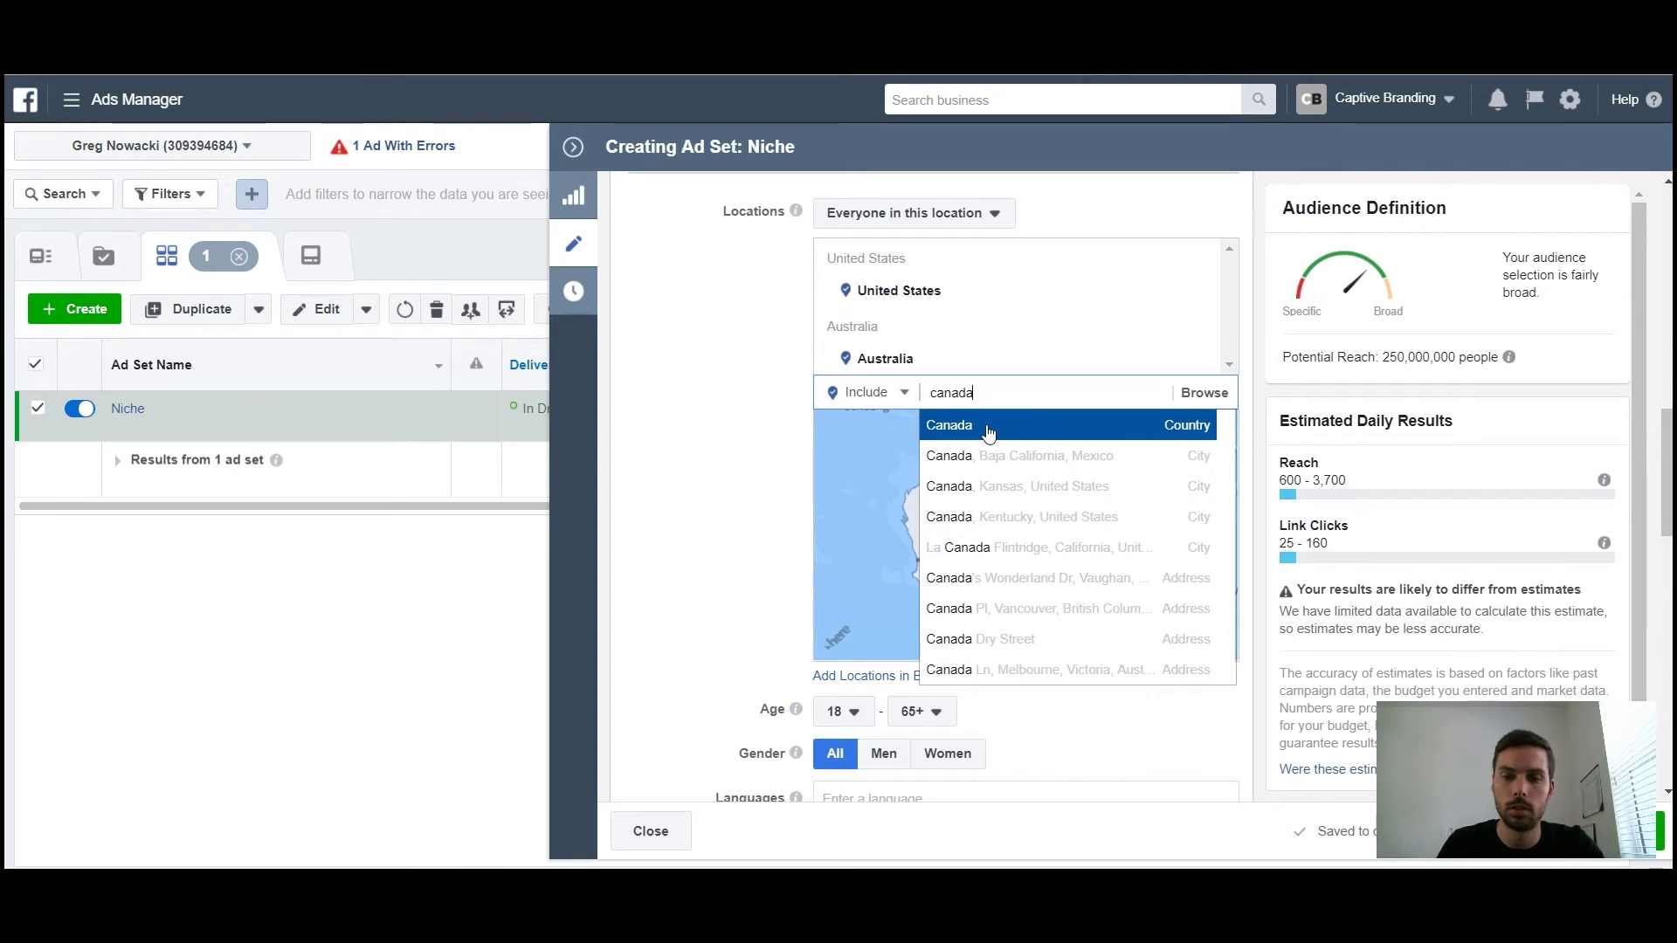
pyautogui.click(988, 428)
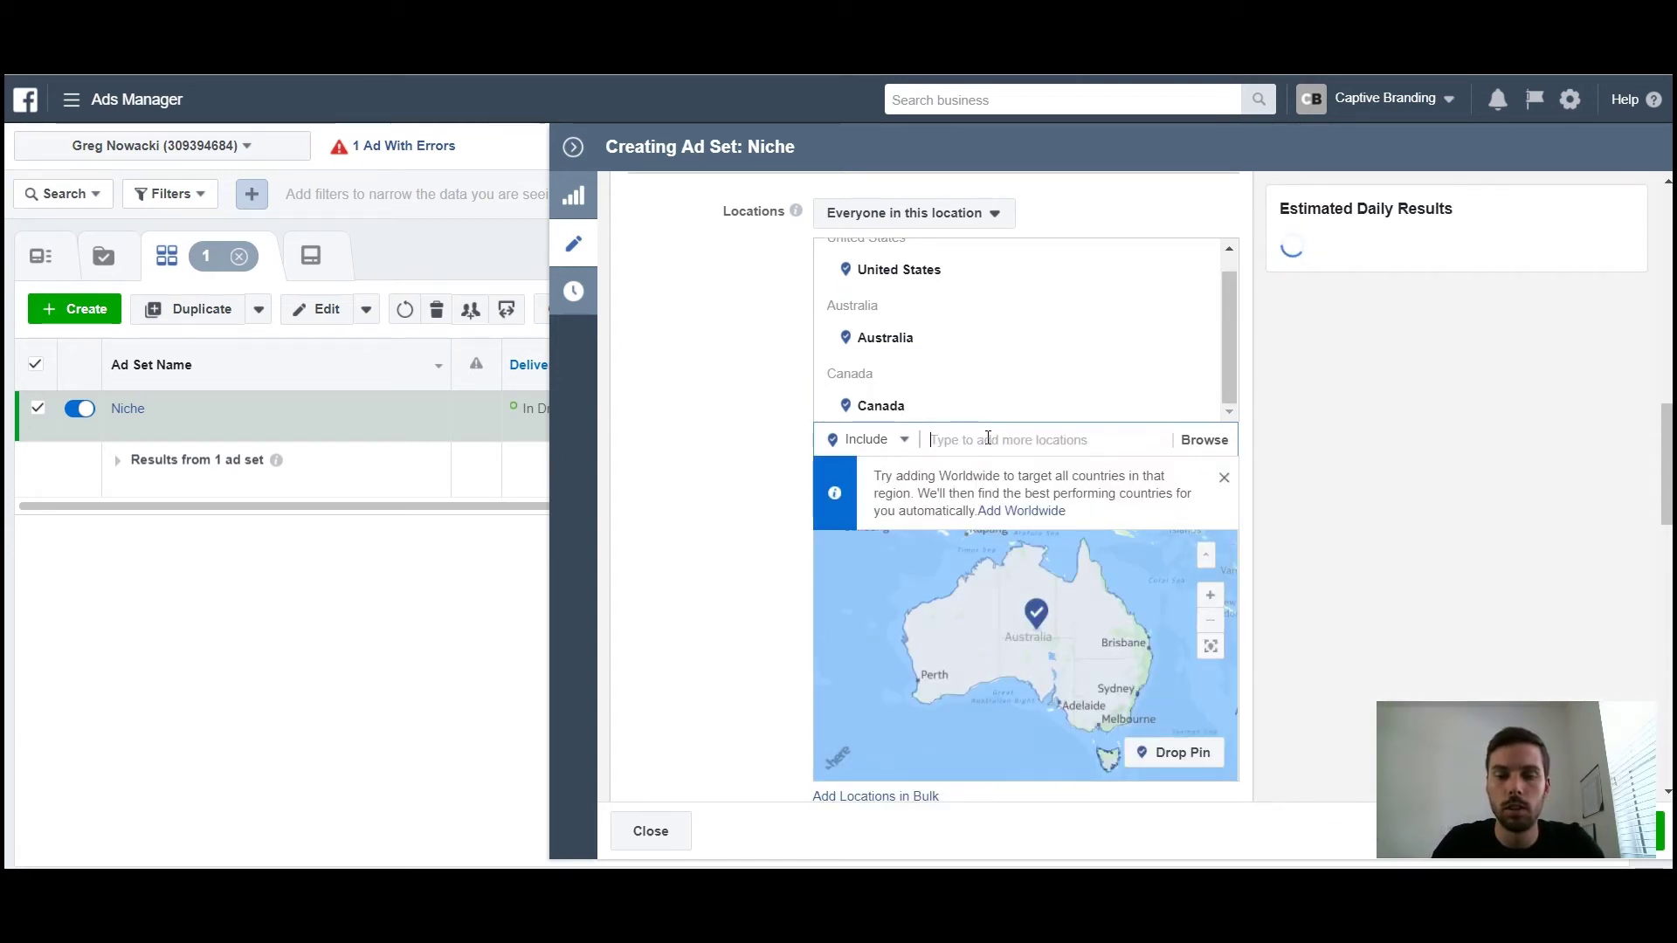
pyautogui.write('great brita')
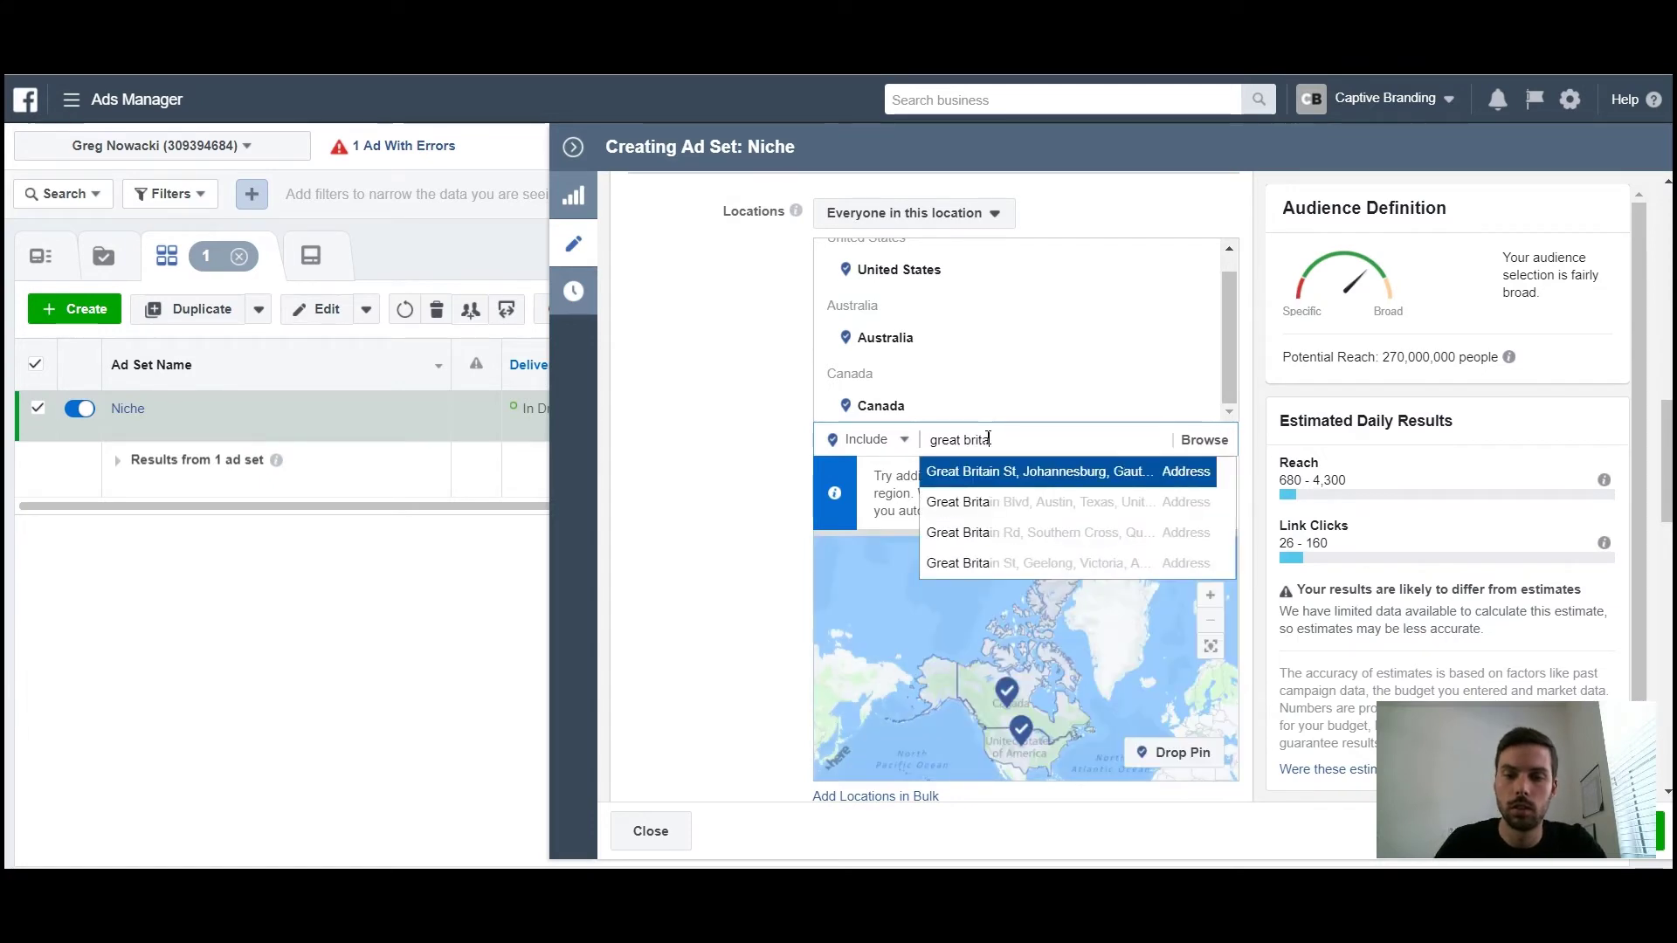
pyautogui.press('BackSpace')
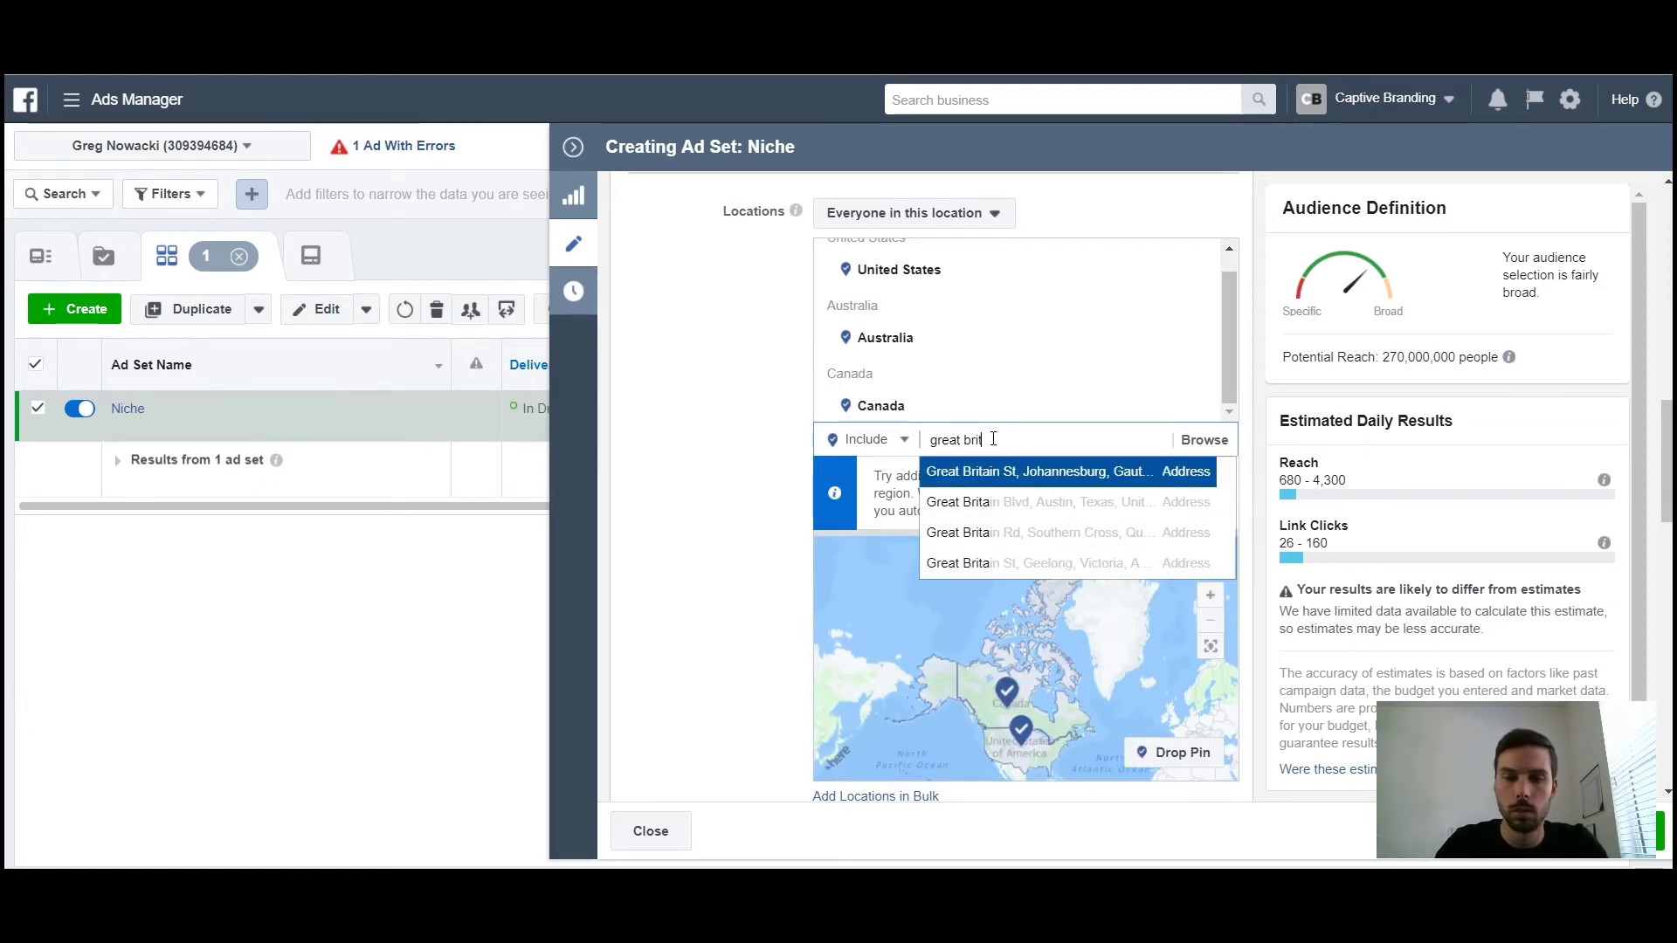
pyautogui.press('BackSpace')
pyautogui.press('BackSpace')
pyautogui.press('BackSpace')
pyautogui.press('BackSpace')
pyautogui.press('BackSpace')
pyautogui.press('BackSpace')
pyautogui.press('BackSpace')
# Add the Europe region to the ad set's targeted locations
pyautogui.write('e')
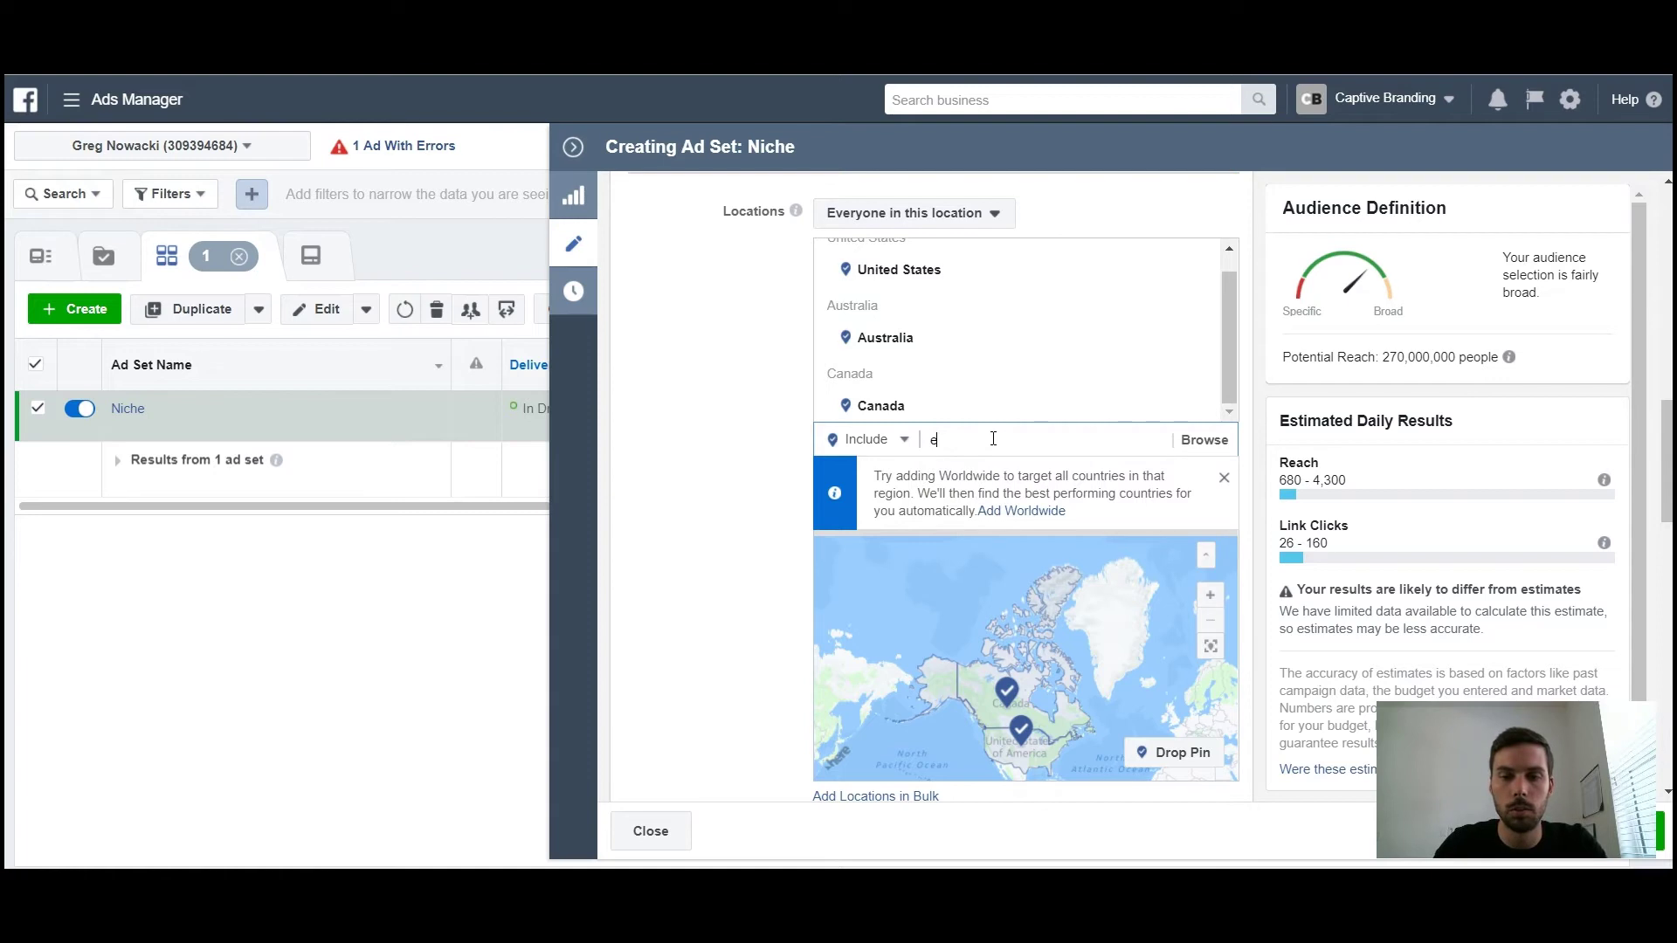
pyautogui.write('urope')
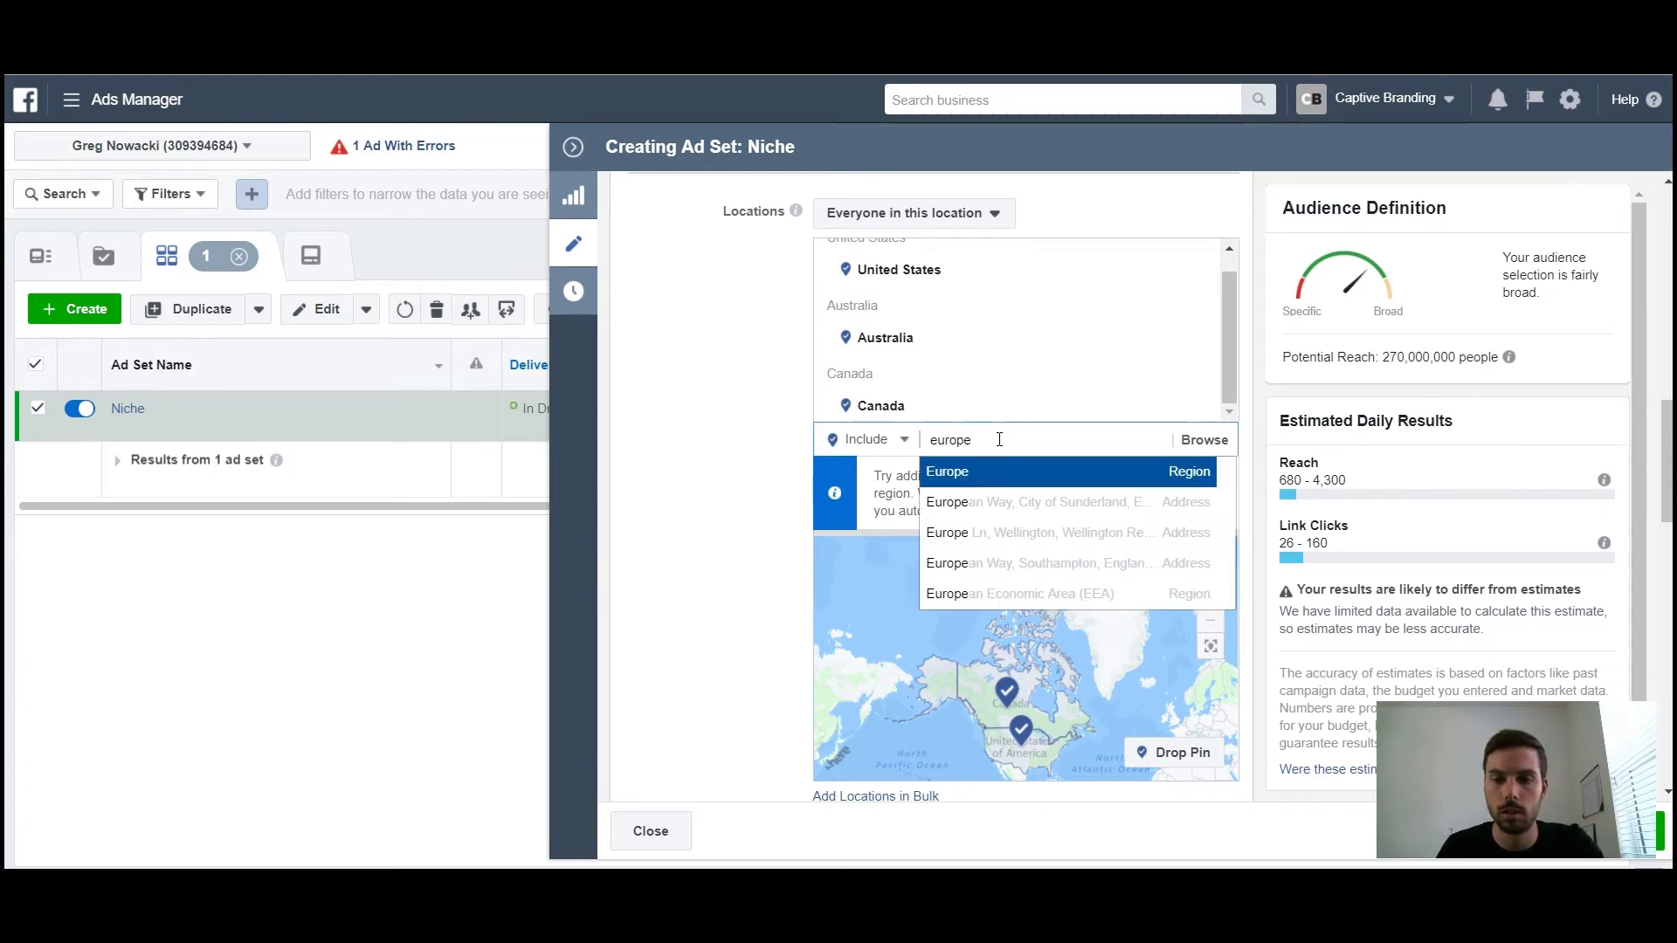
pyautogui.click(1000, 474)
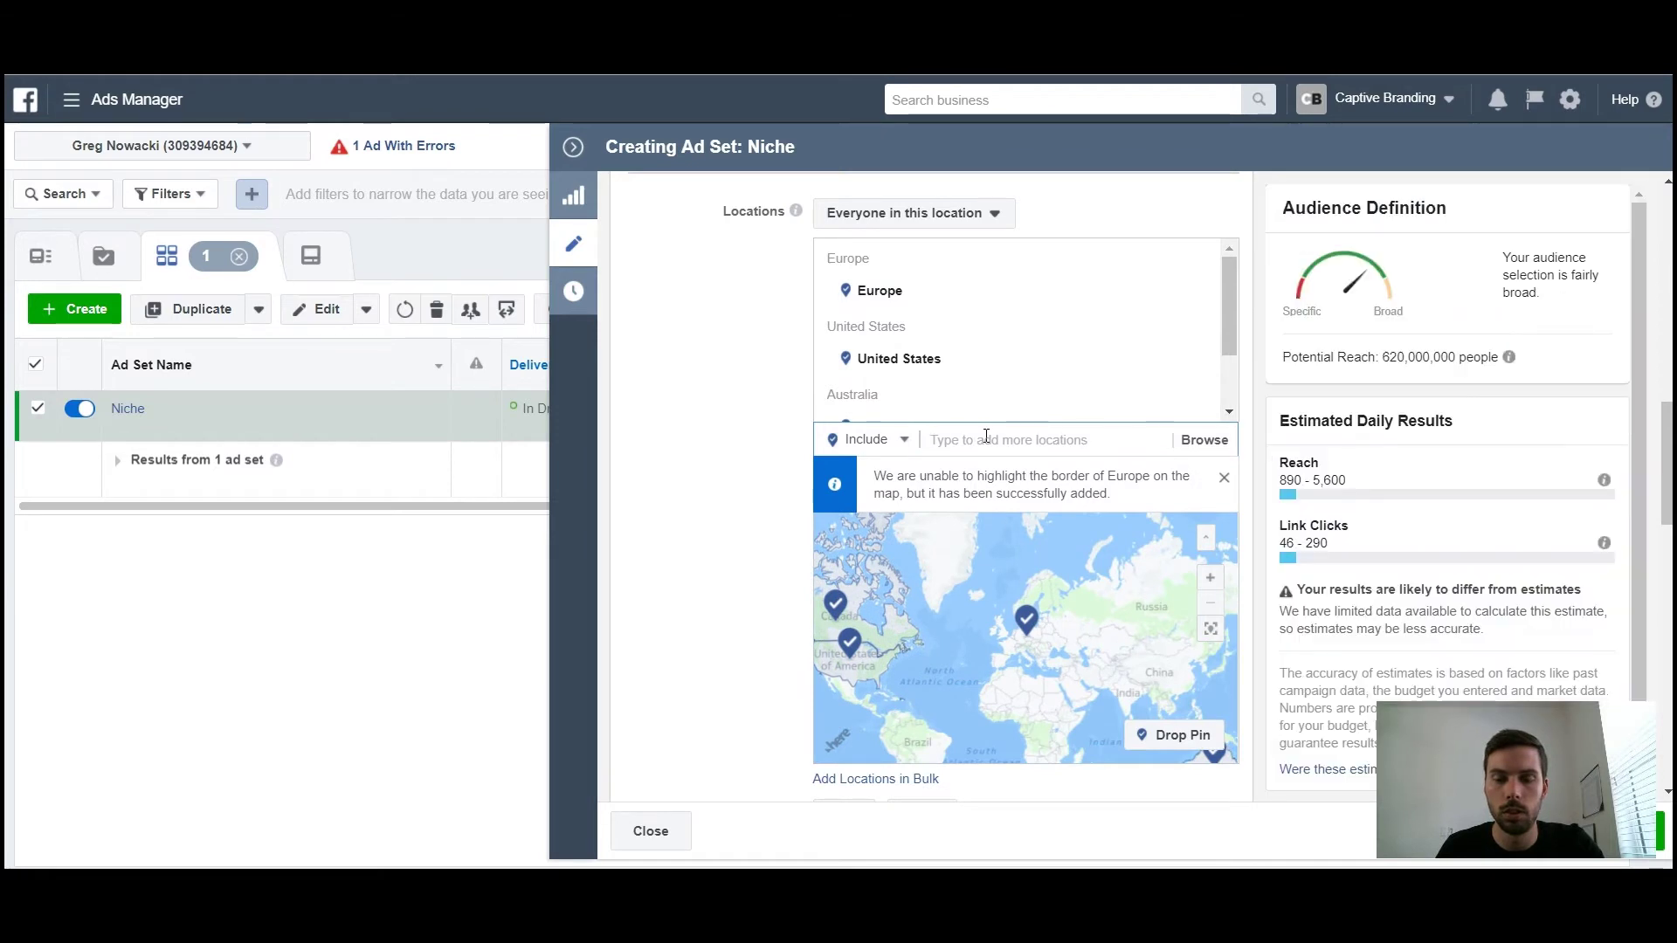
# Add the country United Kingdom to the targeted locations and check the location list
pyautogui.scroll(5, 1048, 612)
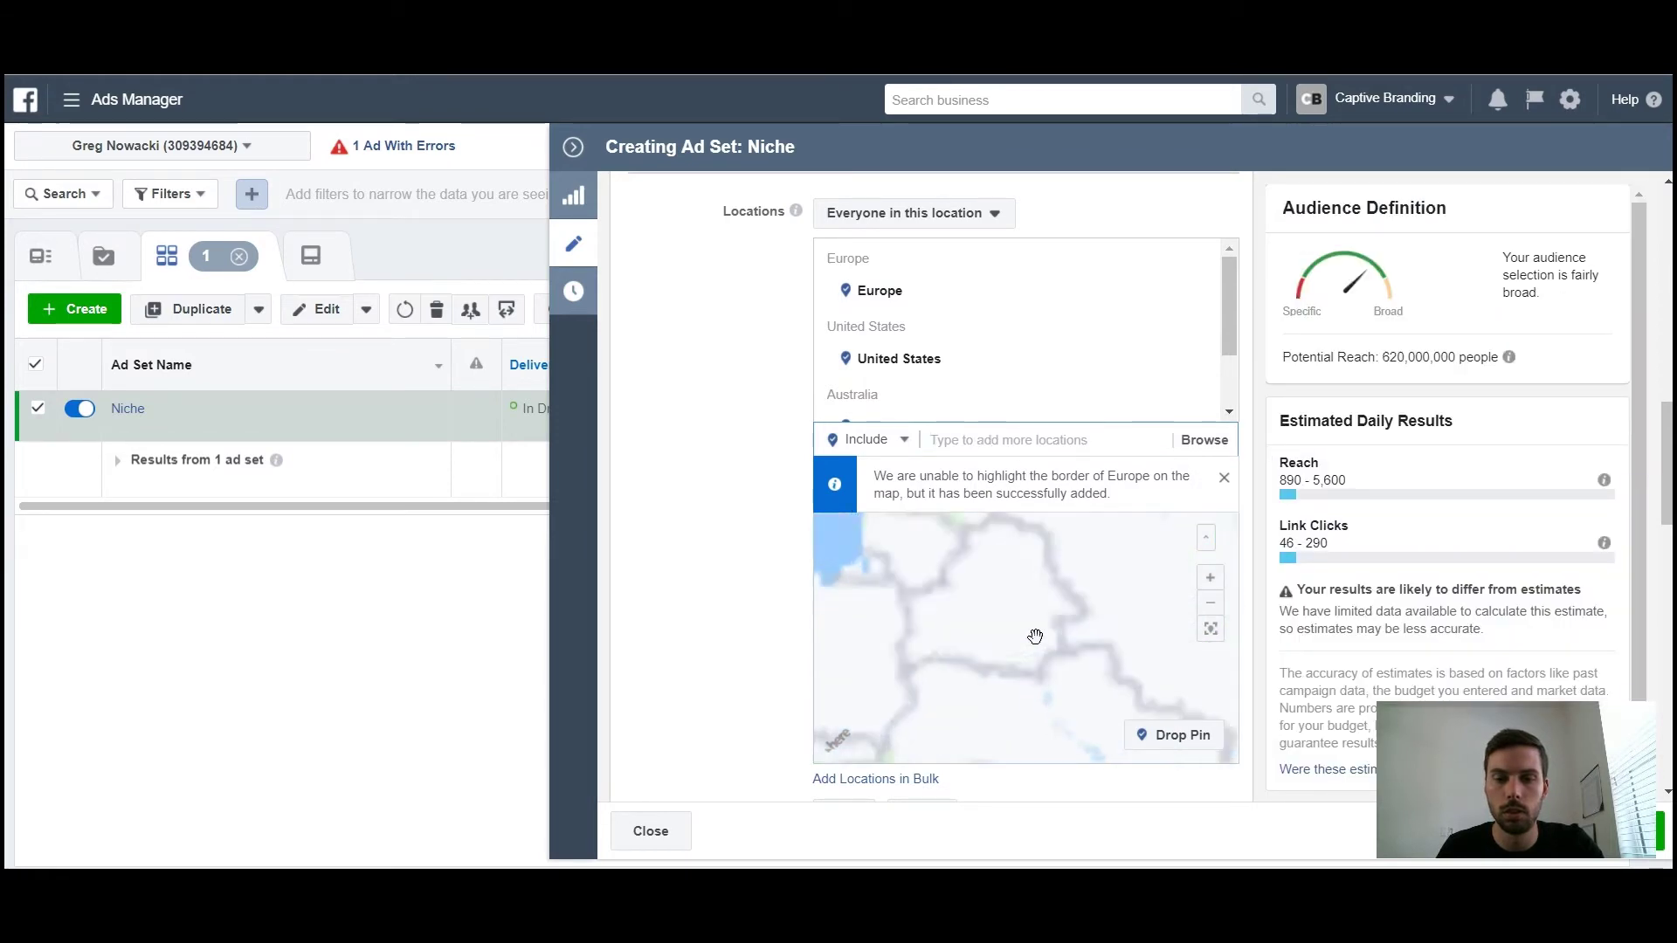
pyautogui.scroll(-5, 1082, 618)
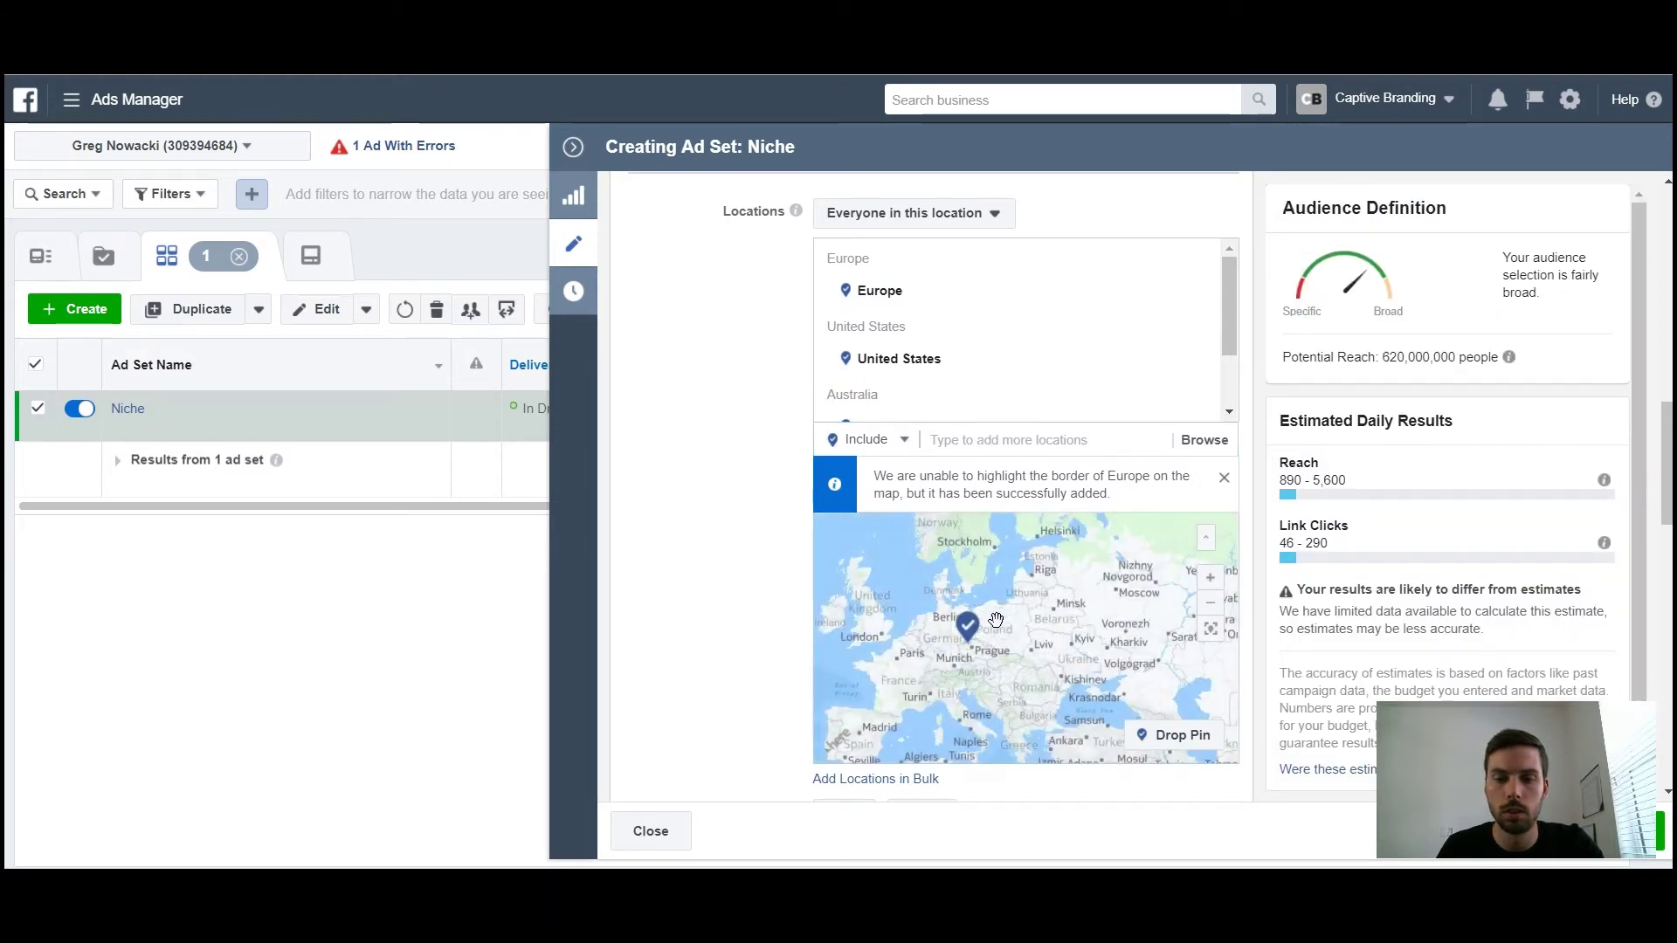
pyautogui.click(1008, 441)
pyautogui.write('united')
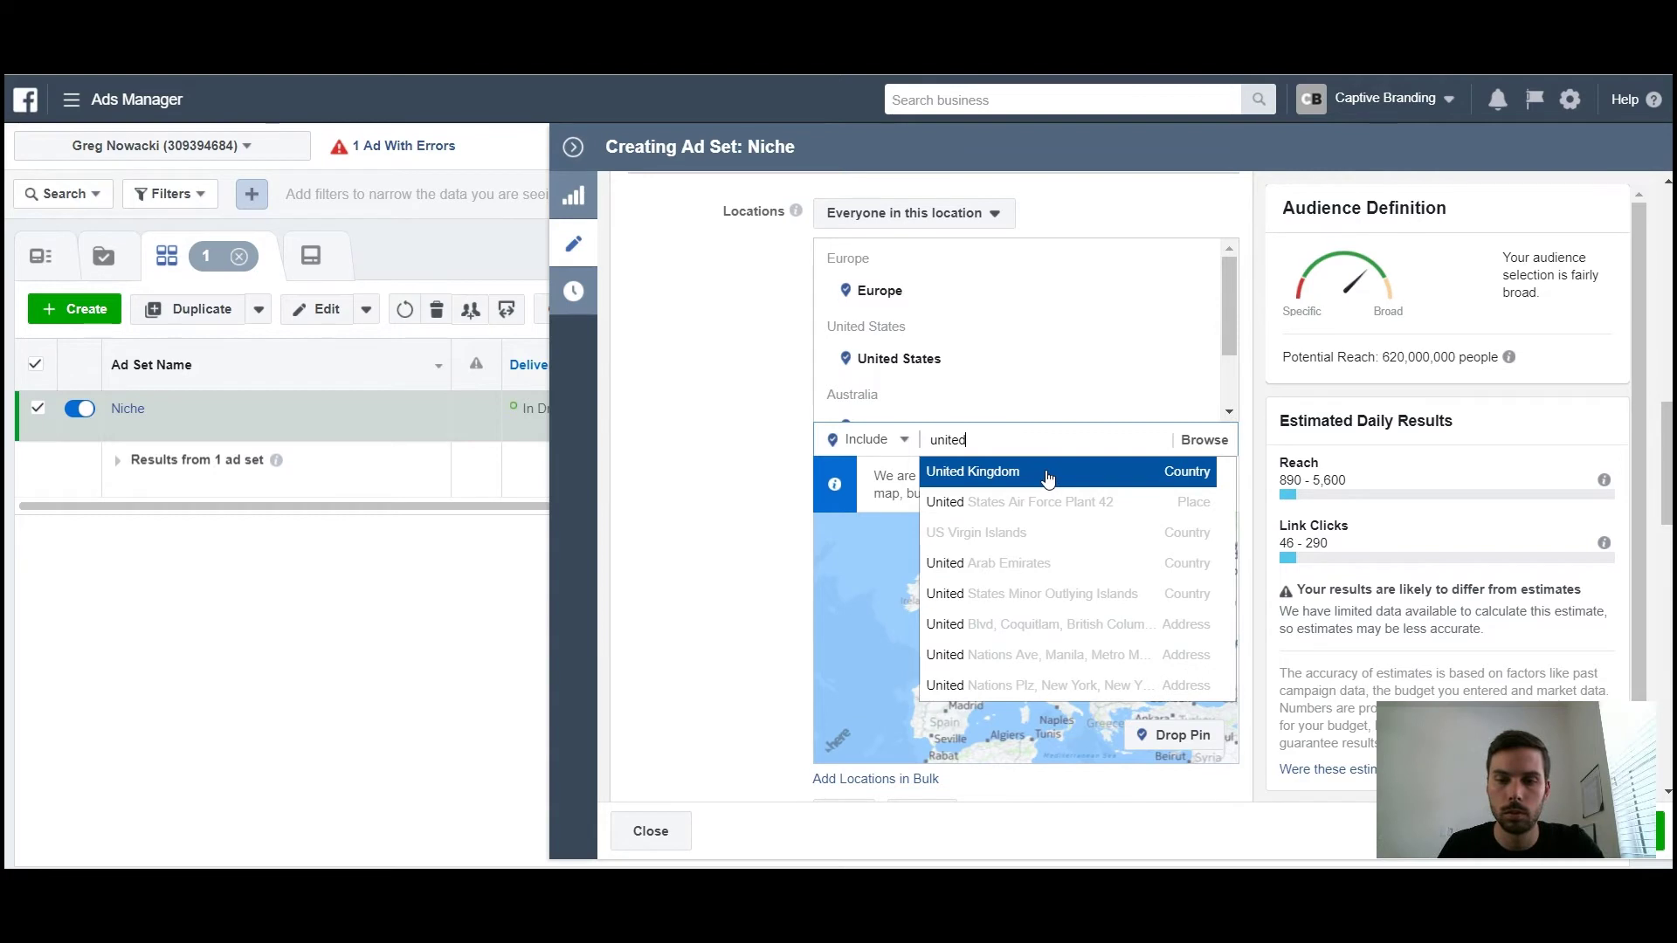
pyautogui.click(1087, 476)
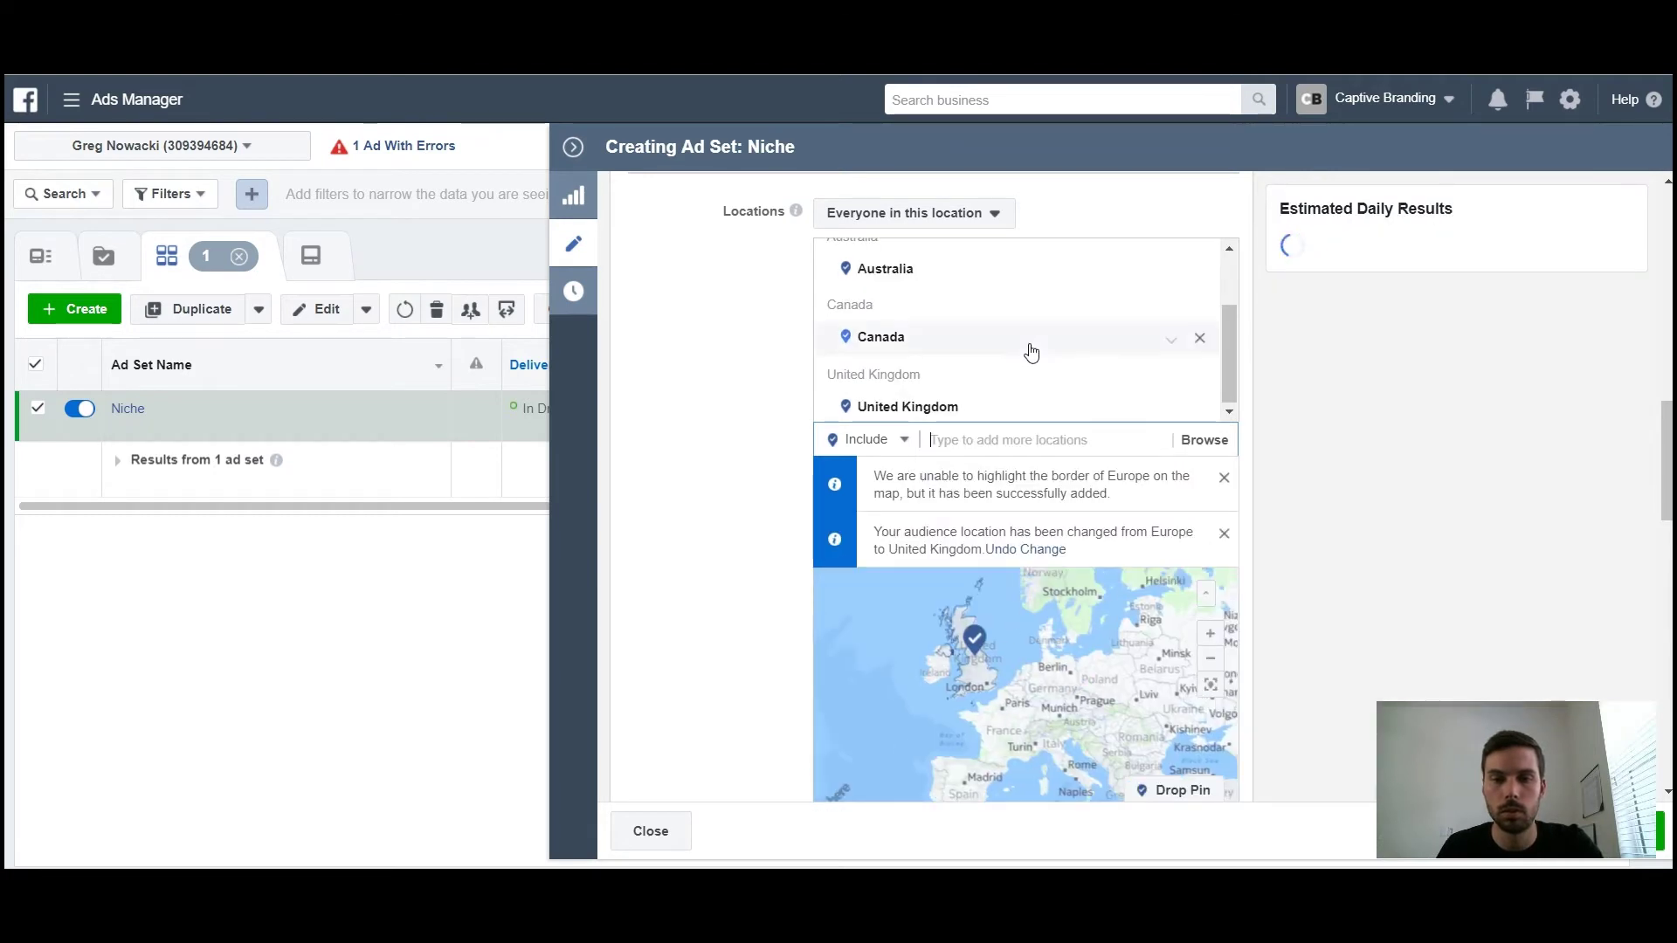
pyautogui.scroll(2, 1030, 348)
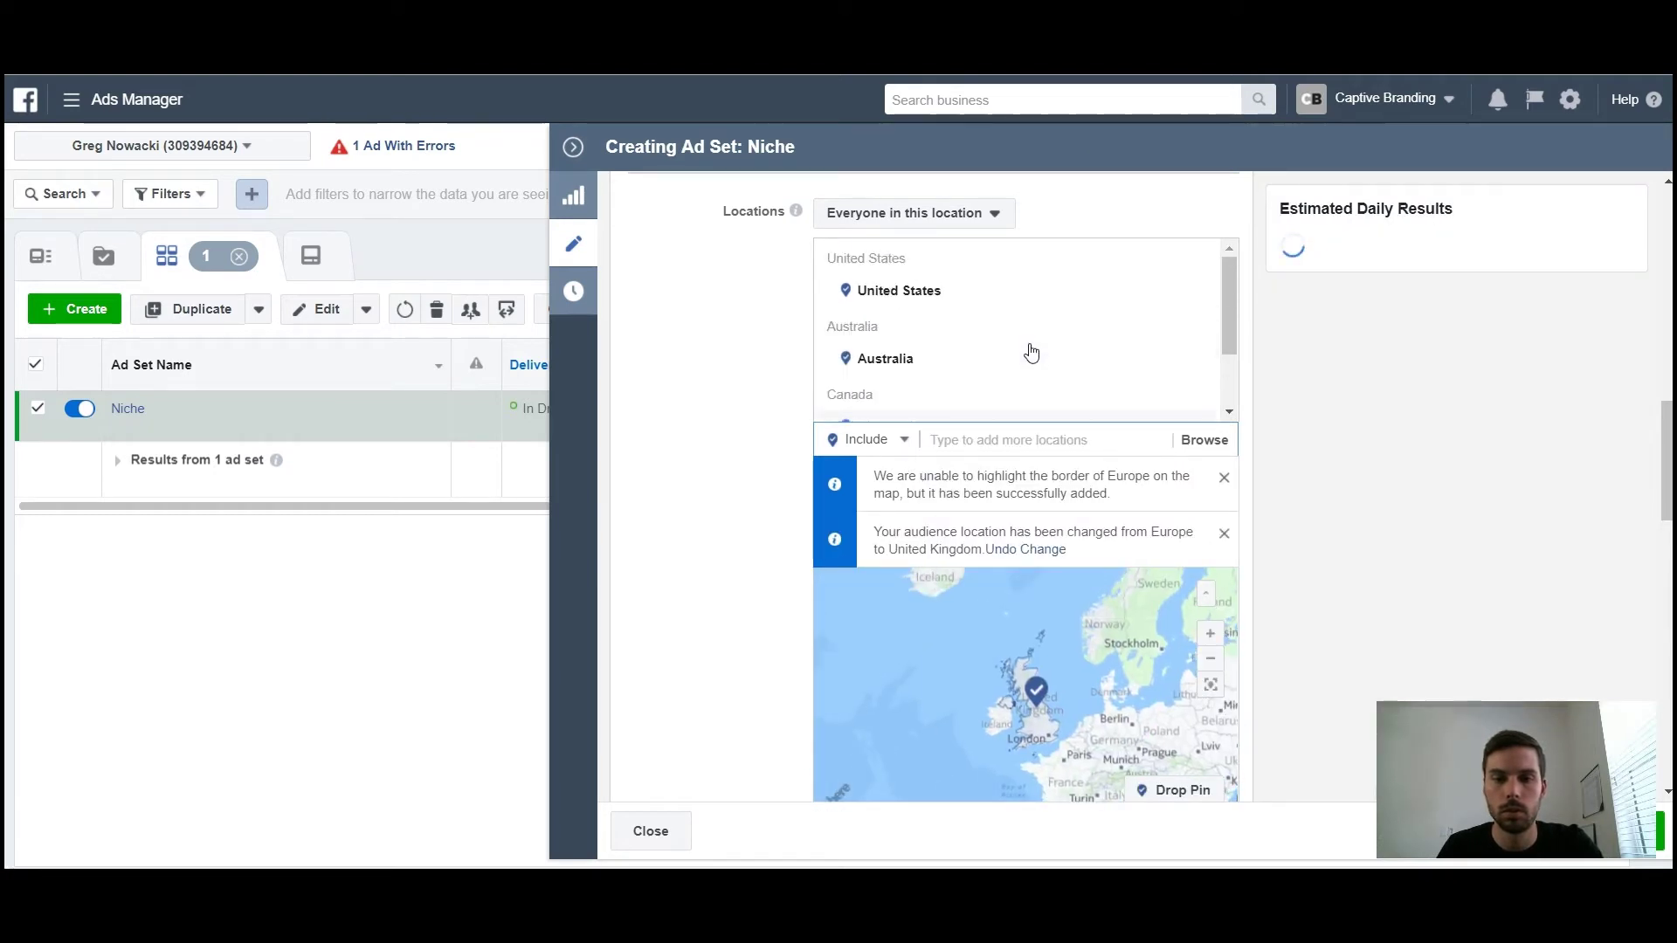
pyautogui.scroll(-2, 1035, 362)
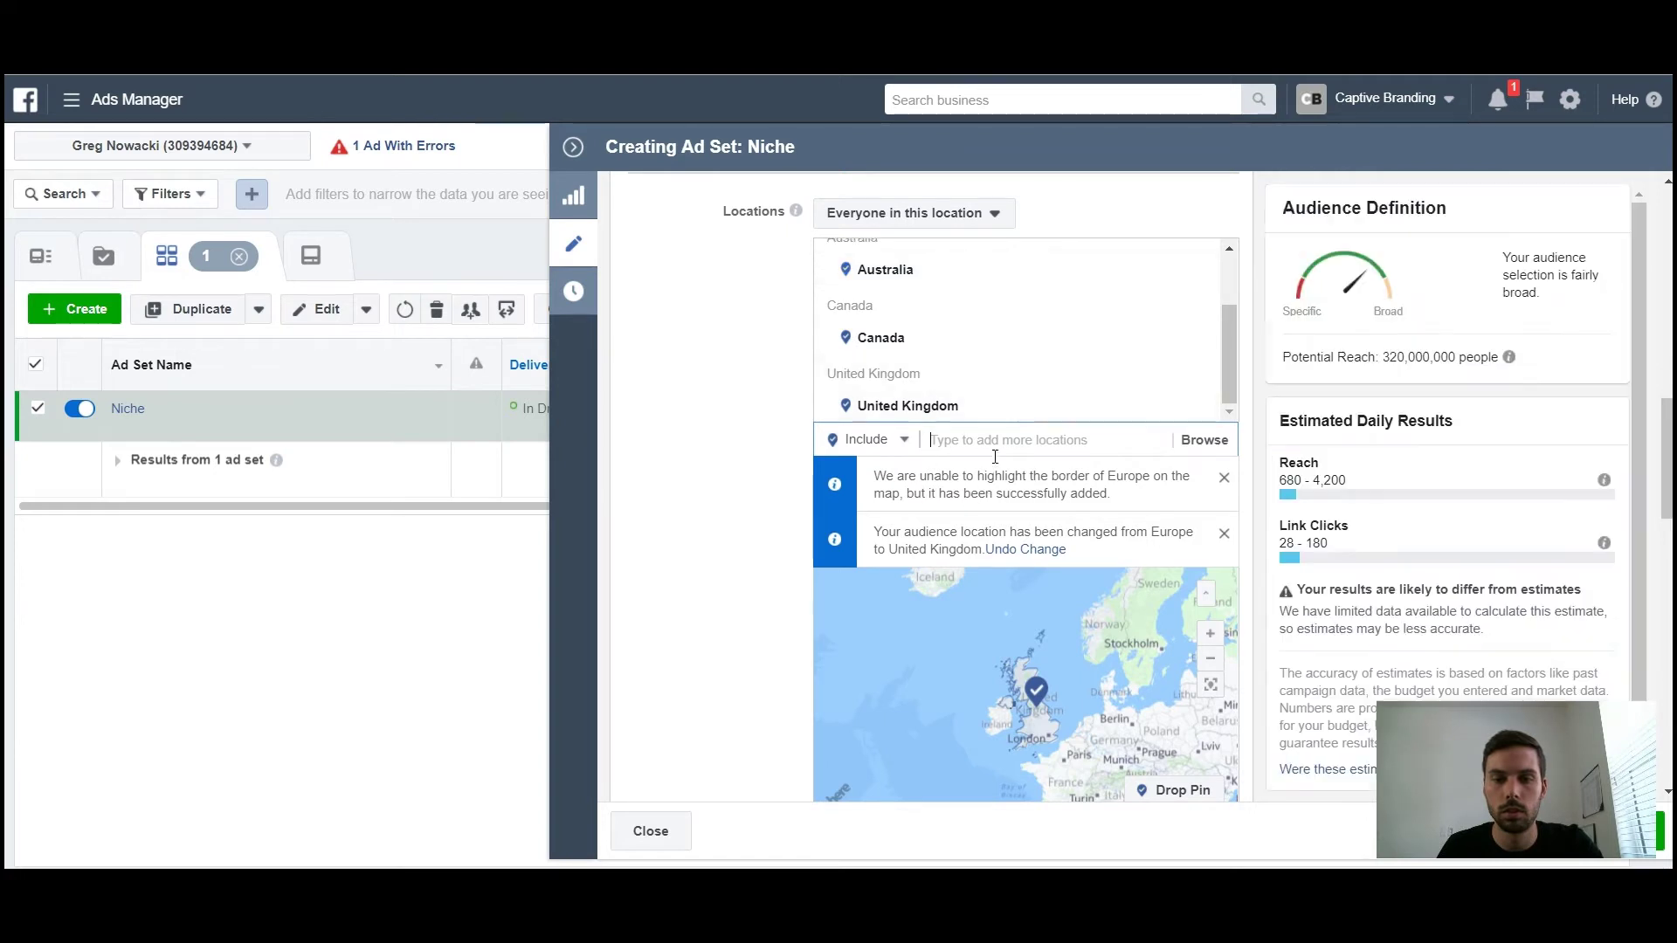
# Add the country New Zealand to the targeted locations and review the full list of included countries
pyautogui.write('new ')
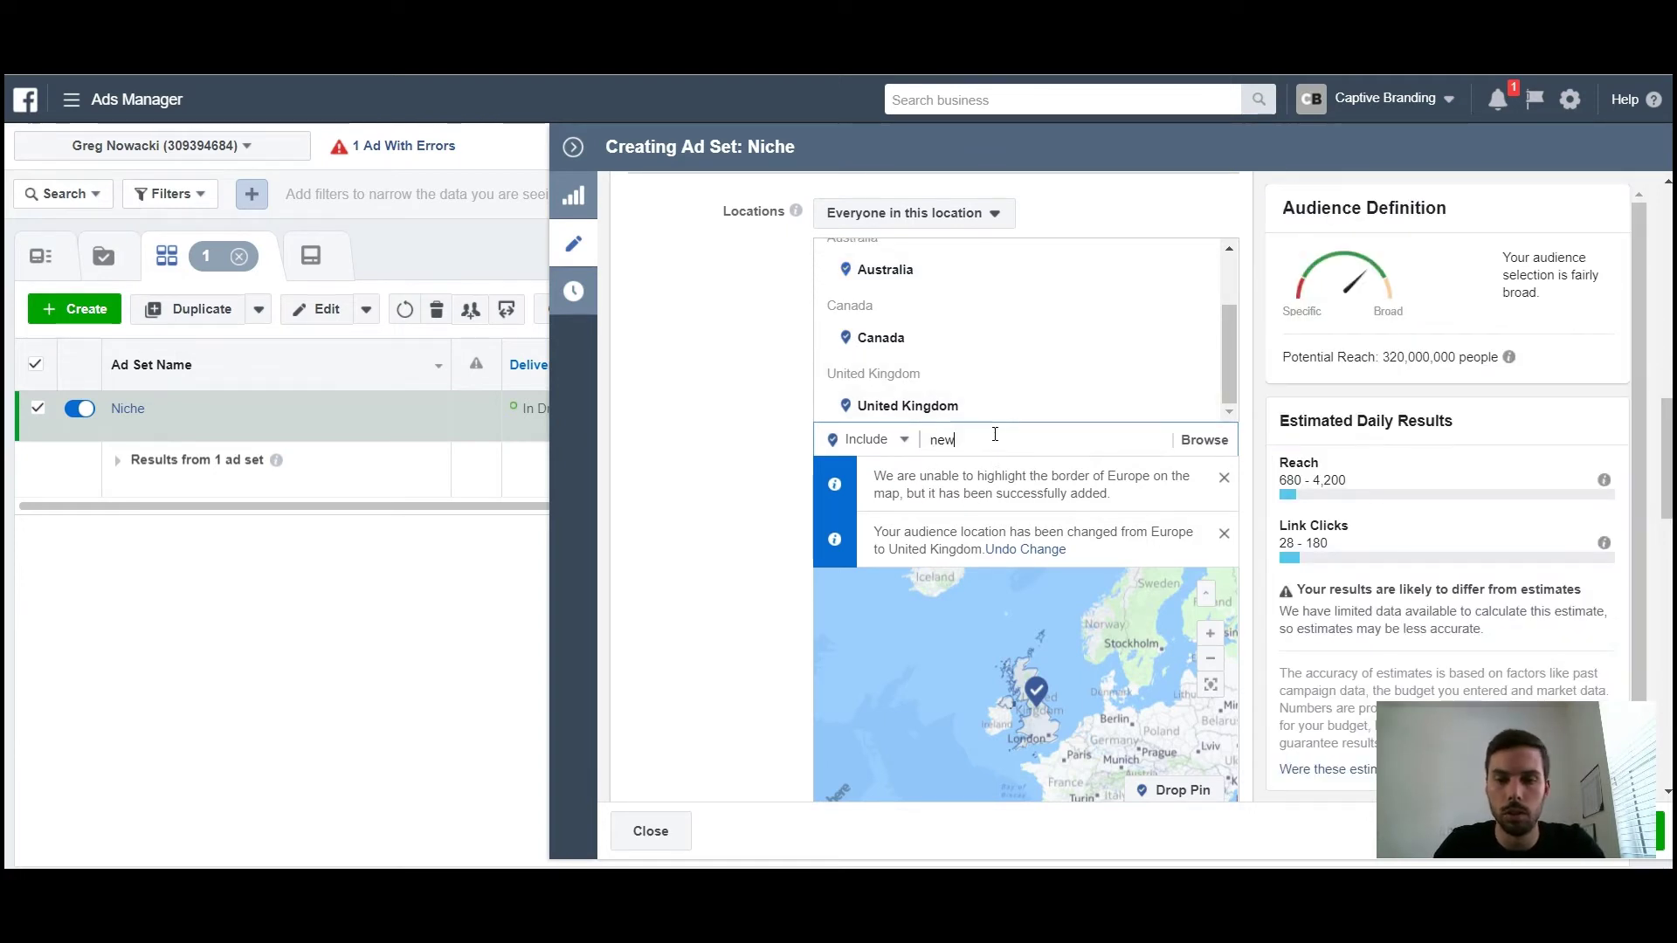
pyautogui.write('zeala')
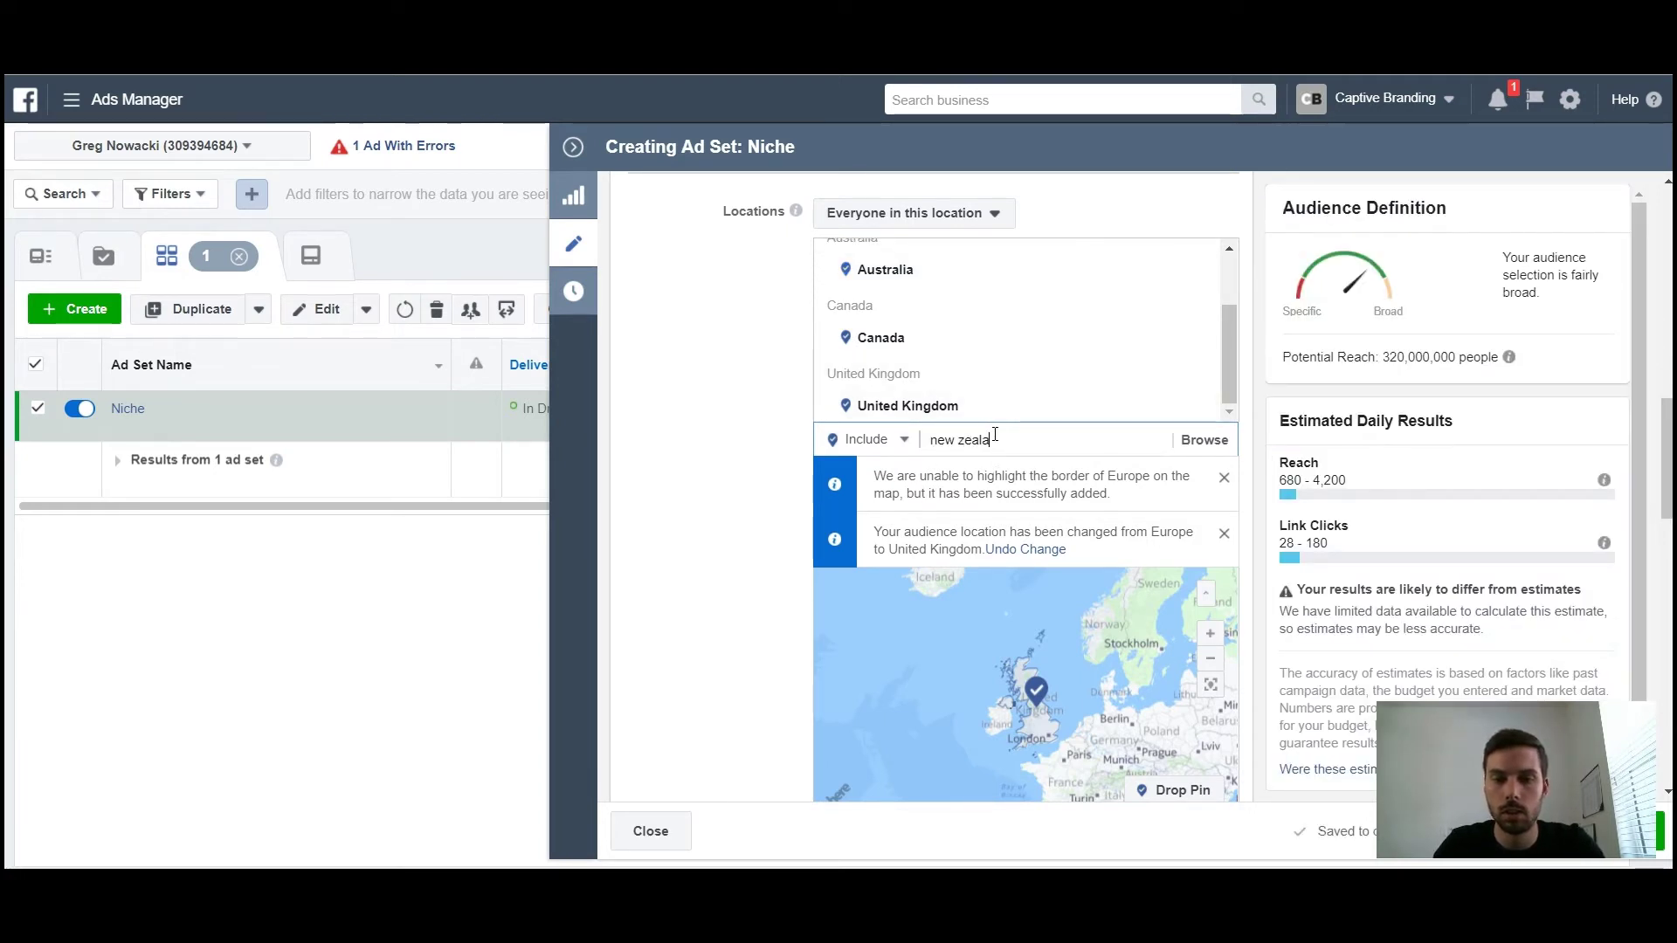
pyautogui.write('nd')
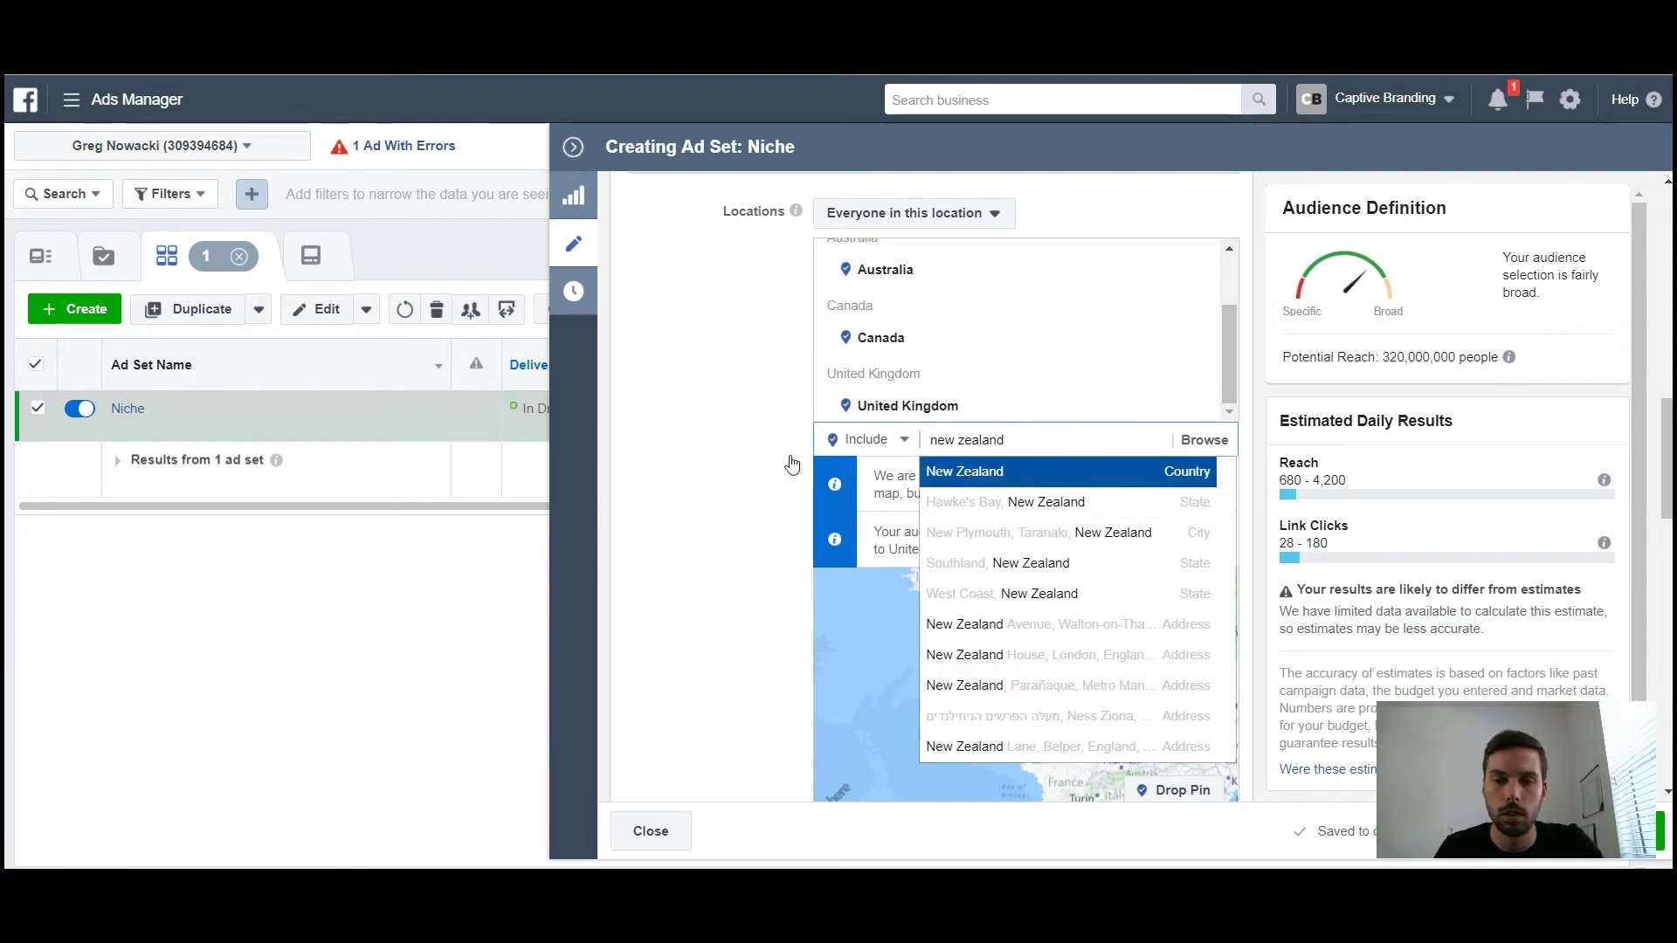
pyautogui.press('Return')
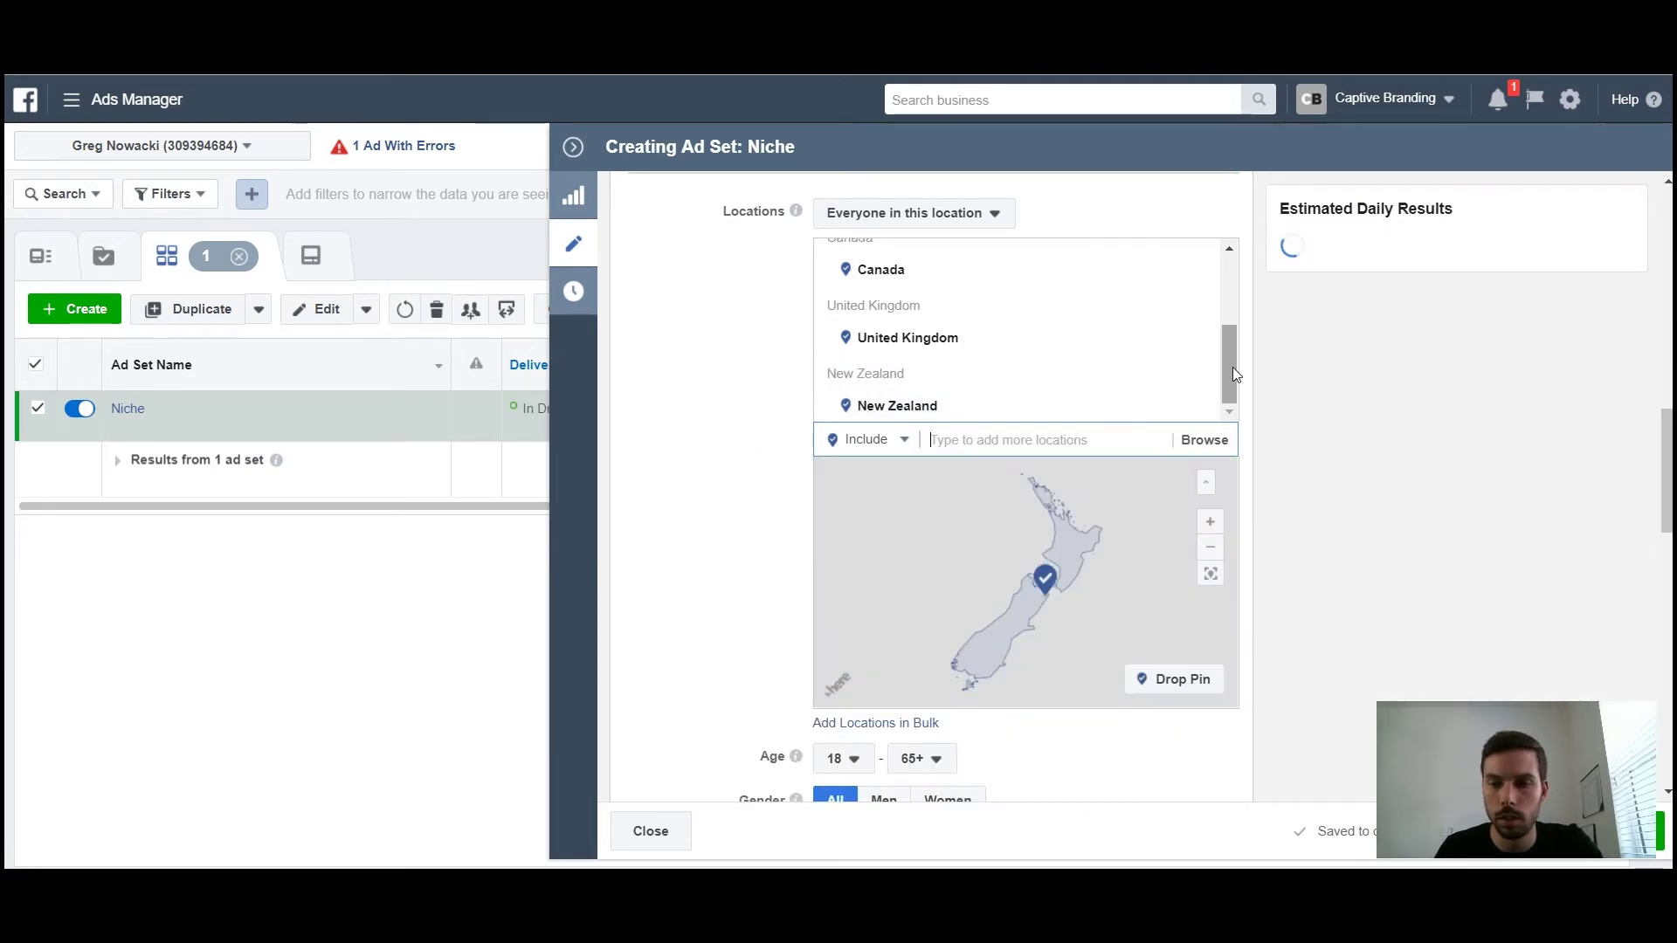
pyautogui.moveTo(1230, 372); pyautogui.dragTo(1229, 264)
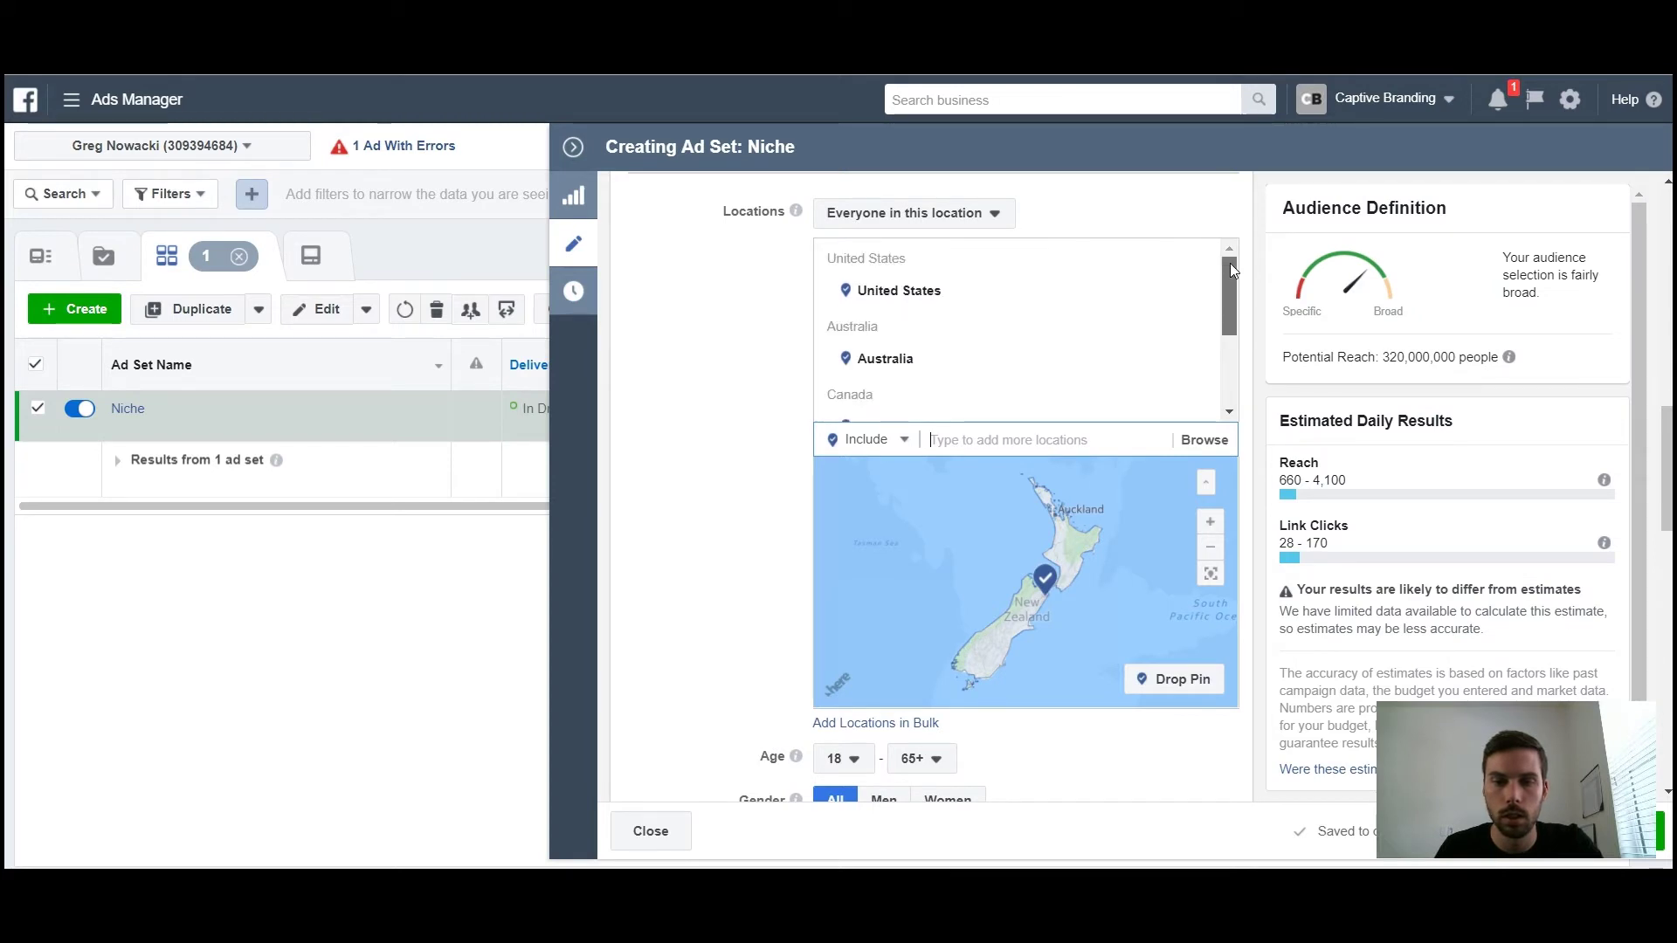
pyautogui.moveTo(1230, 302); pyautogui.dragTo(1225, 384)
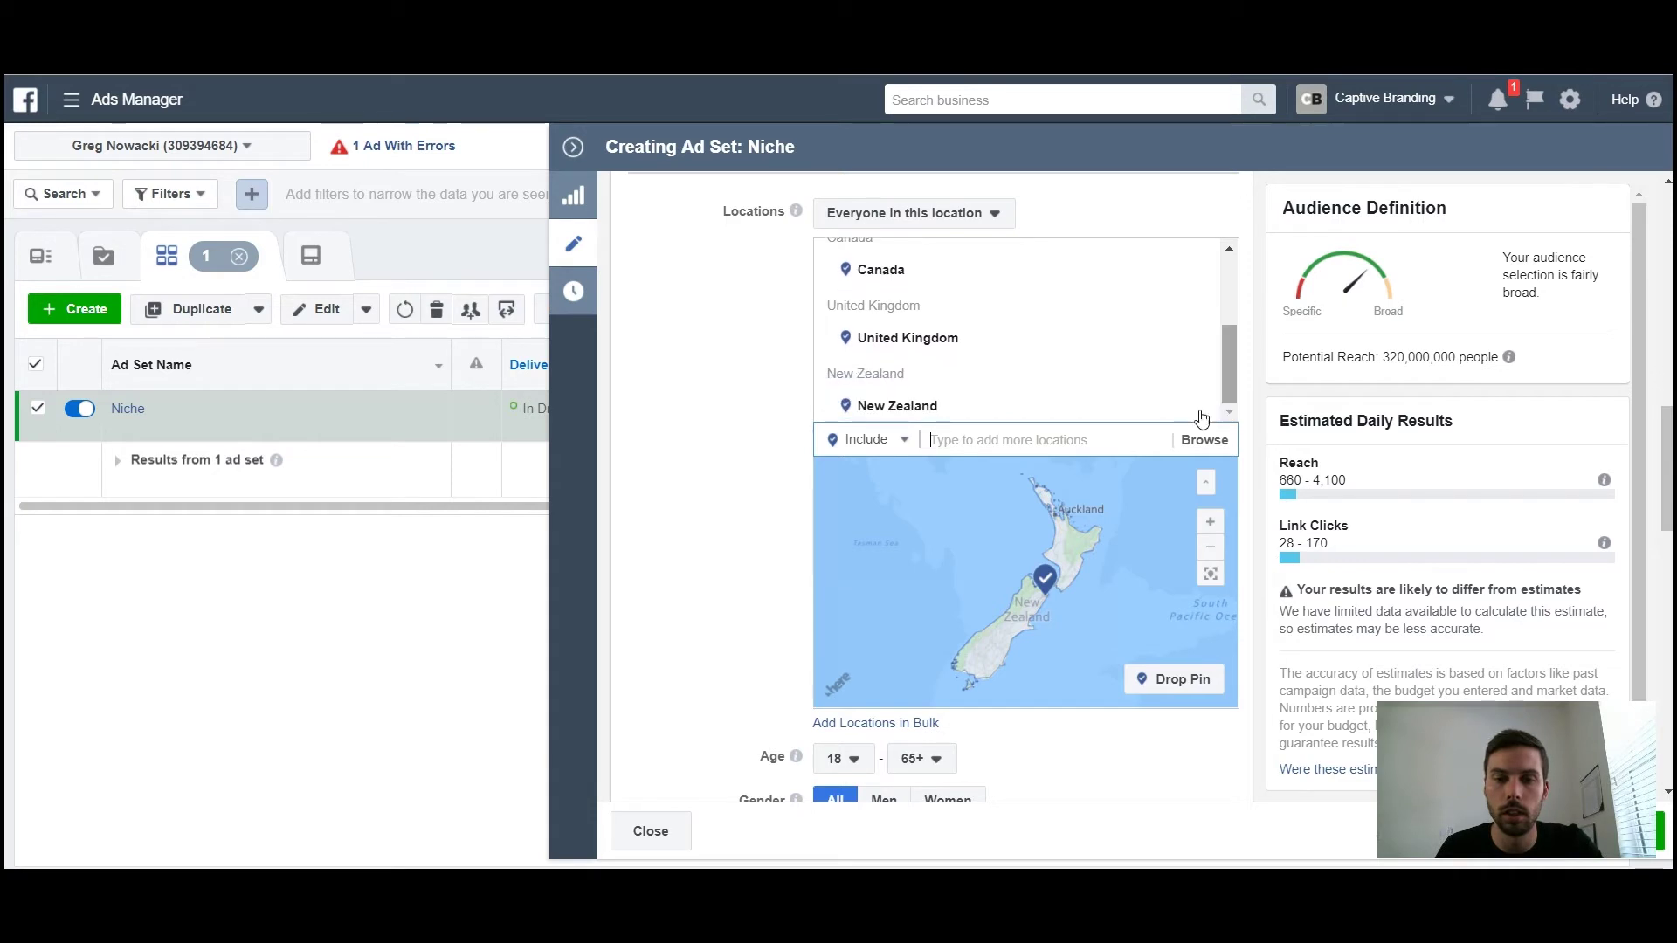
# Set the audience's age range to 25 through 40
pyautogui.scroll(-4, 740, 495)
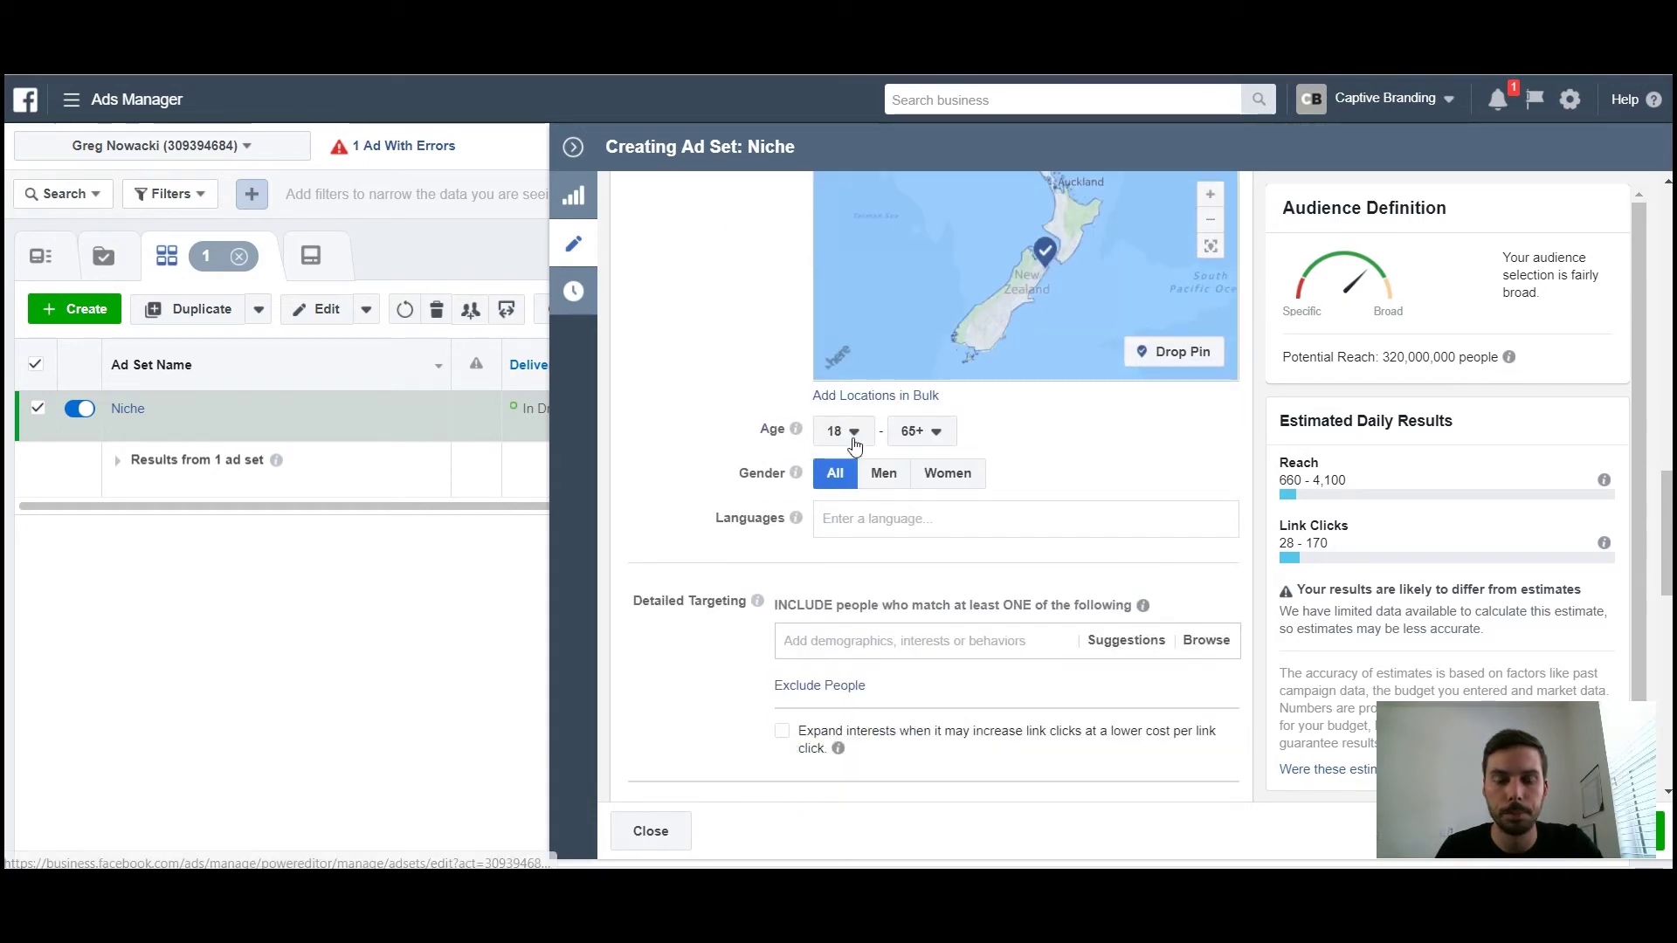
pyautogui.click(938, 435)
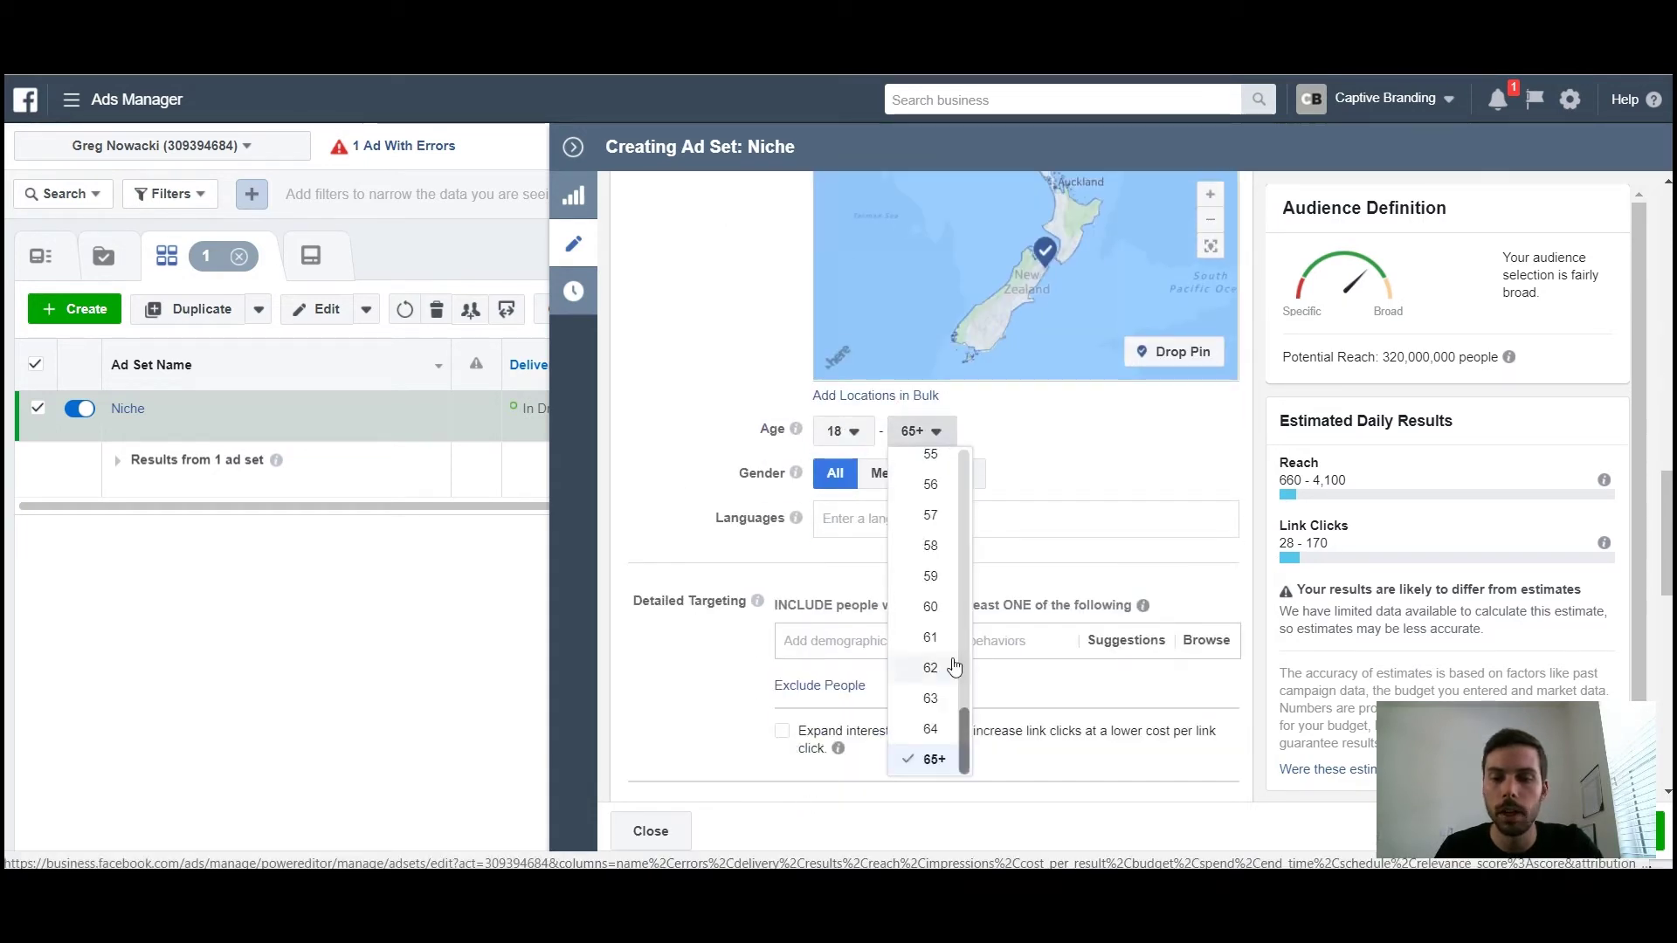
pyautogui.scroll(2, 948, 684)
pyautogui.scroll(6, 948, 684)
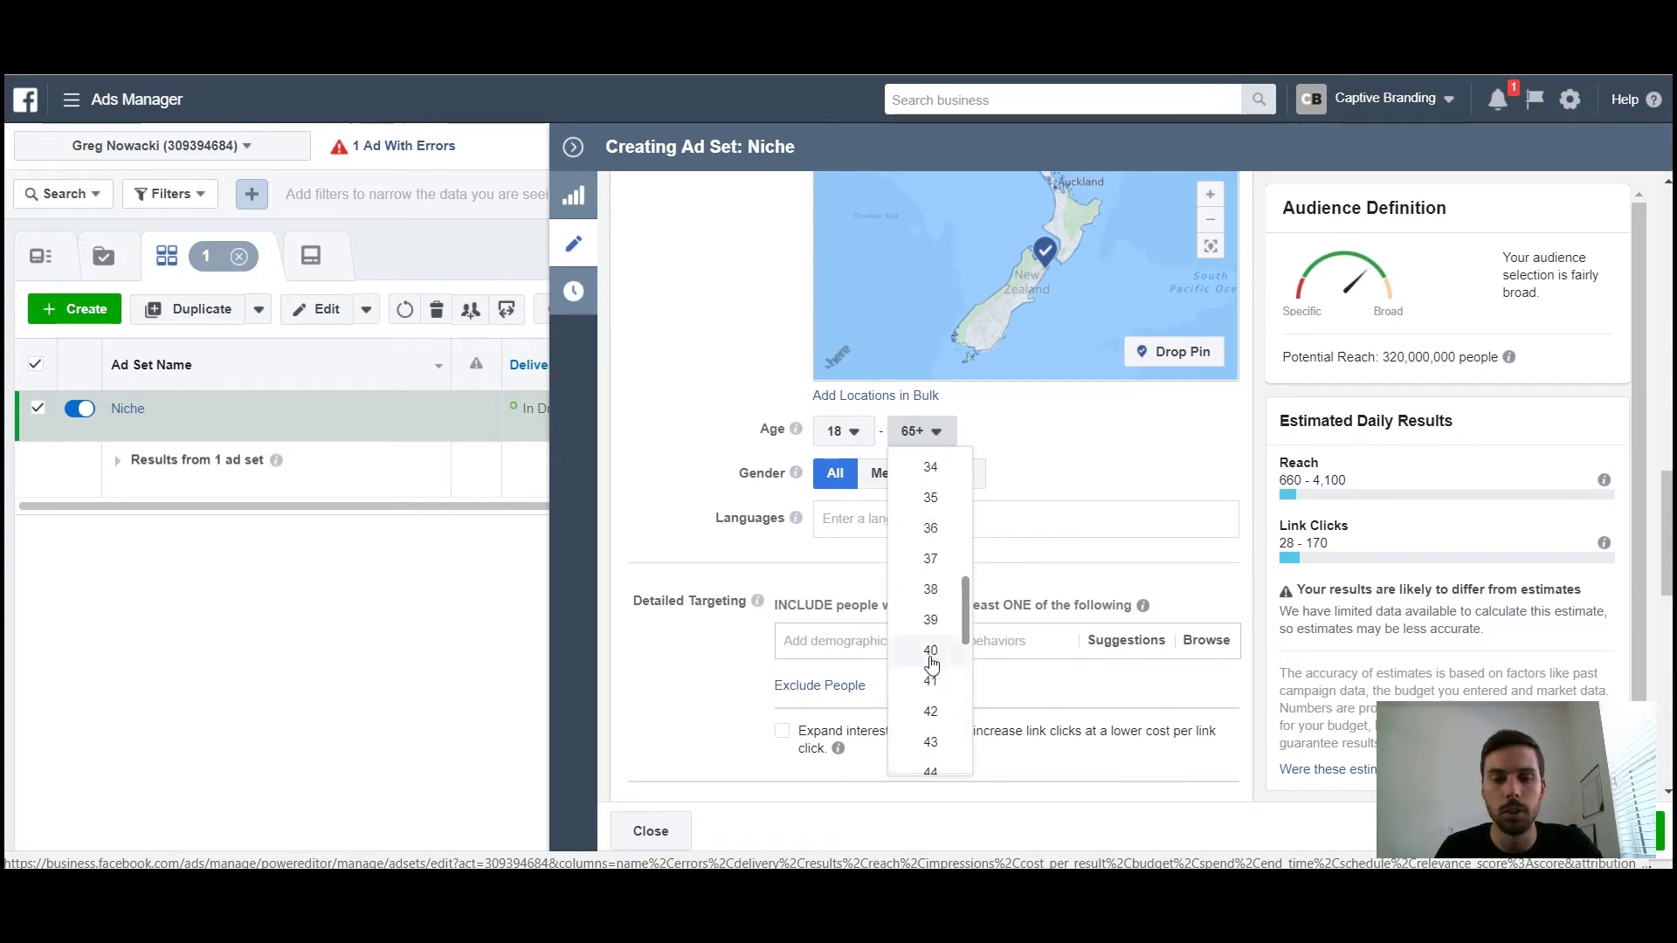
pyautogui.click(949, 661)
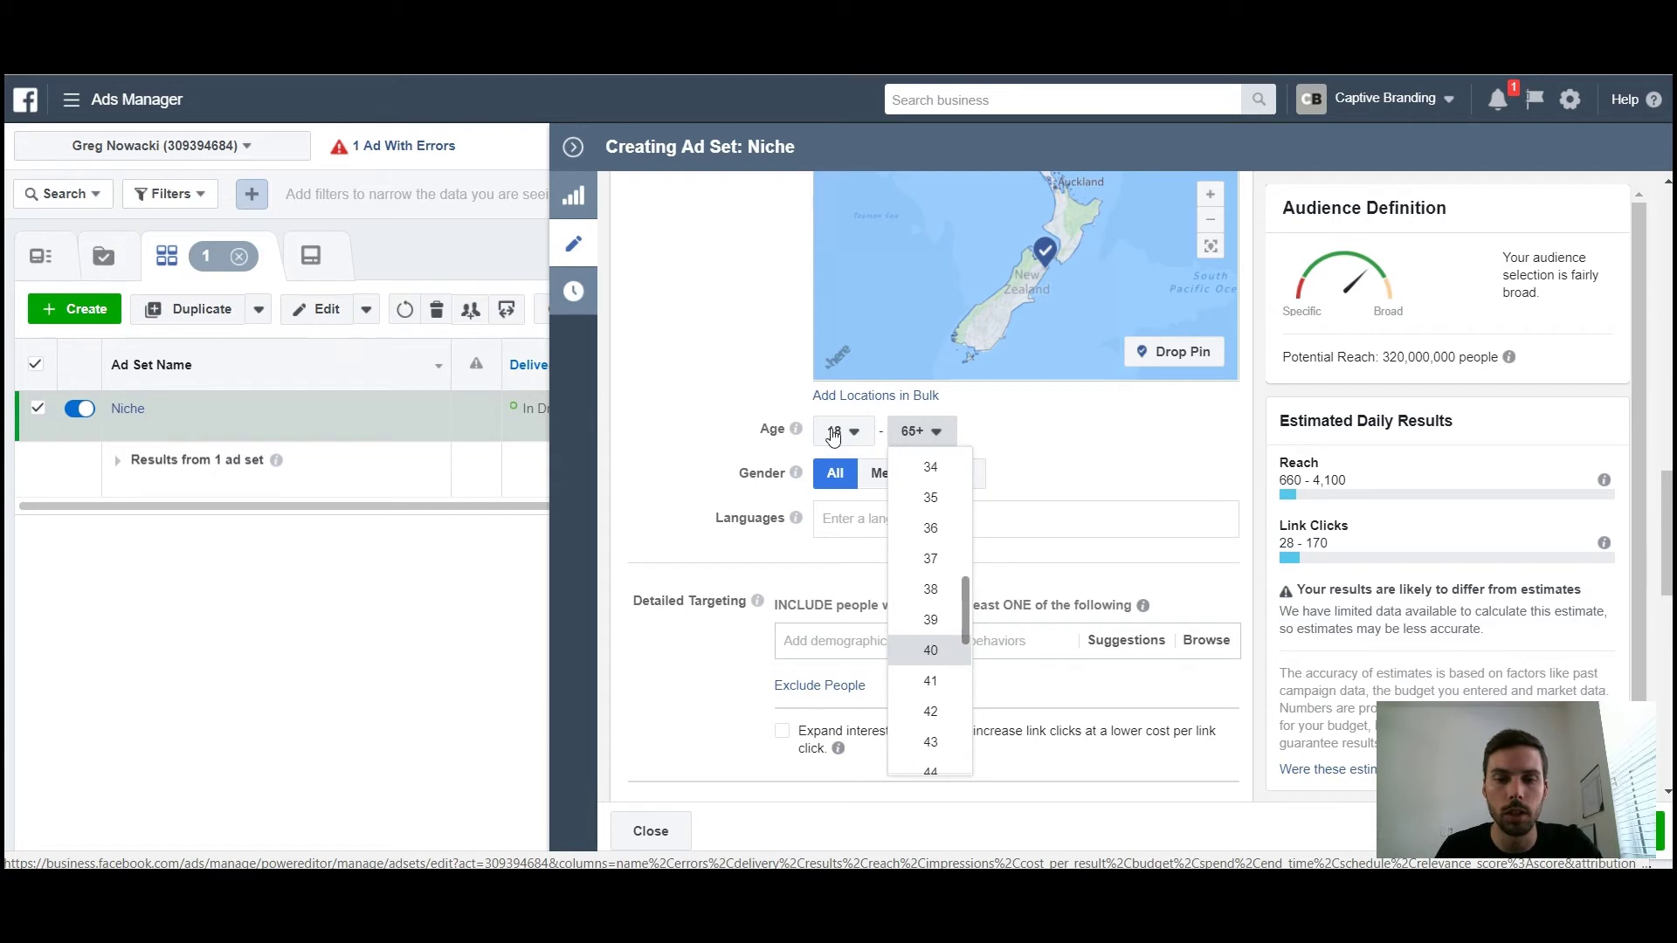
pyautogui.click(867, 434)
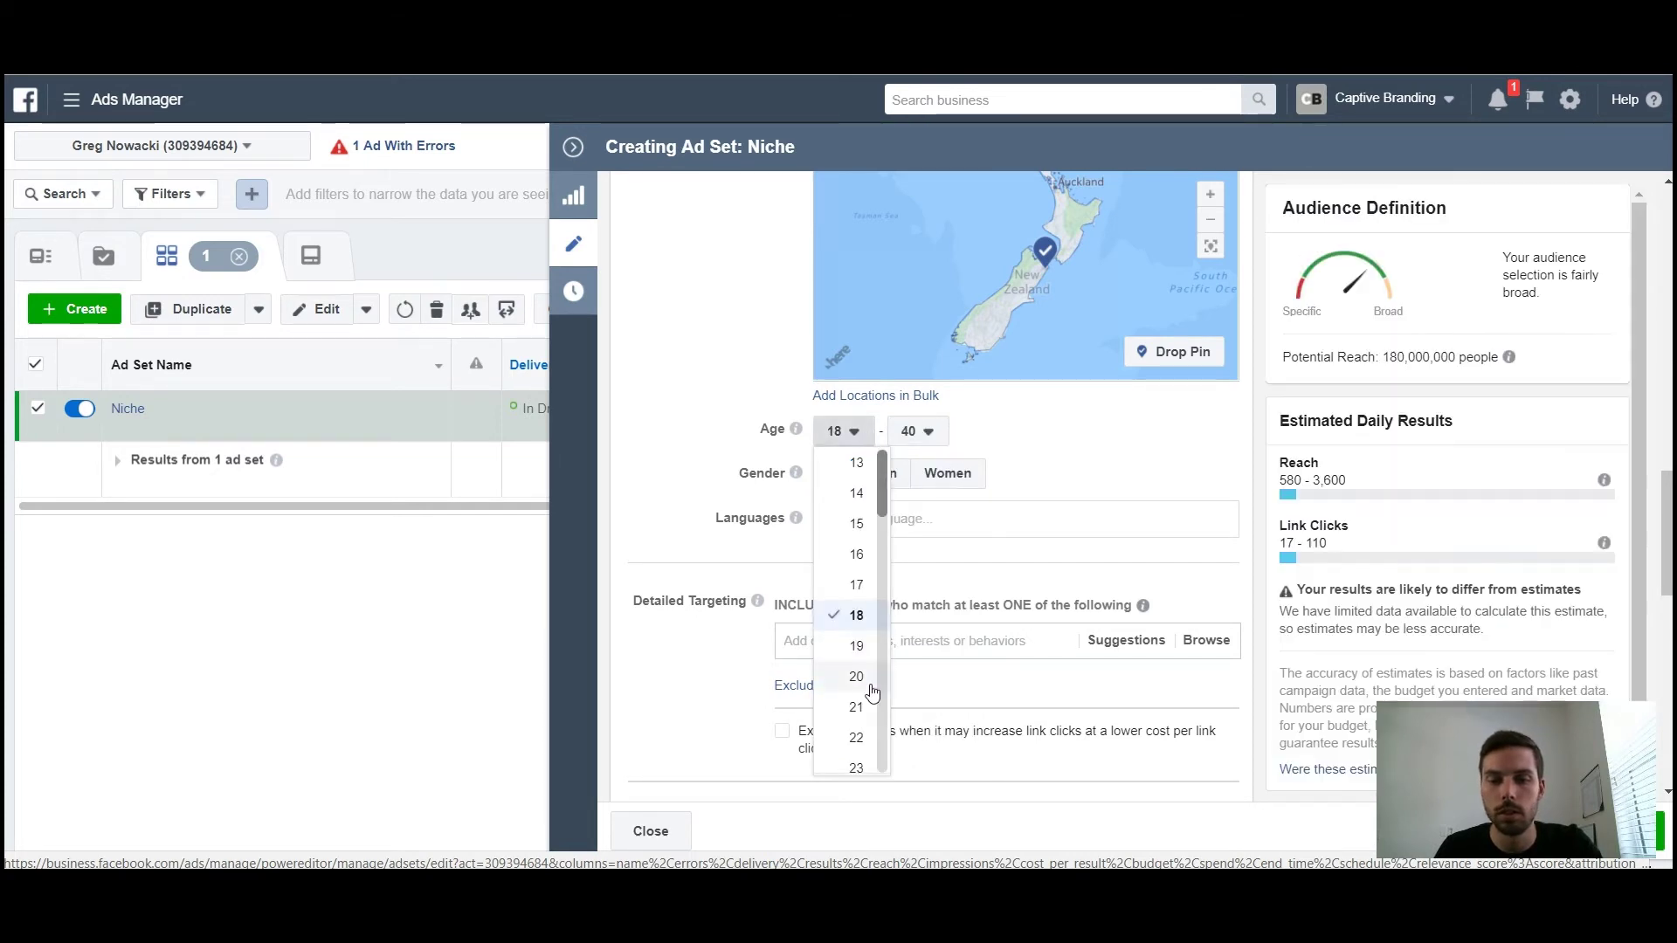
pyautogui.scroll(-1, 861, 692)
pyautogui.click(870, 725)
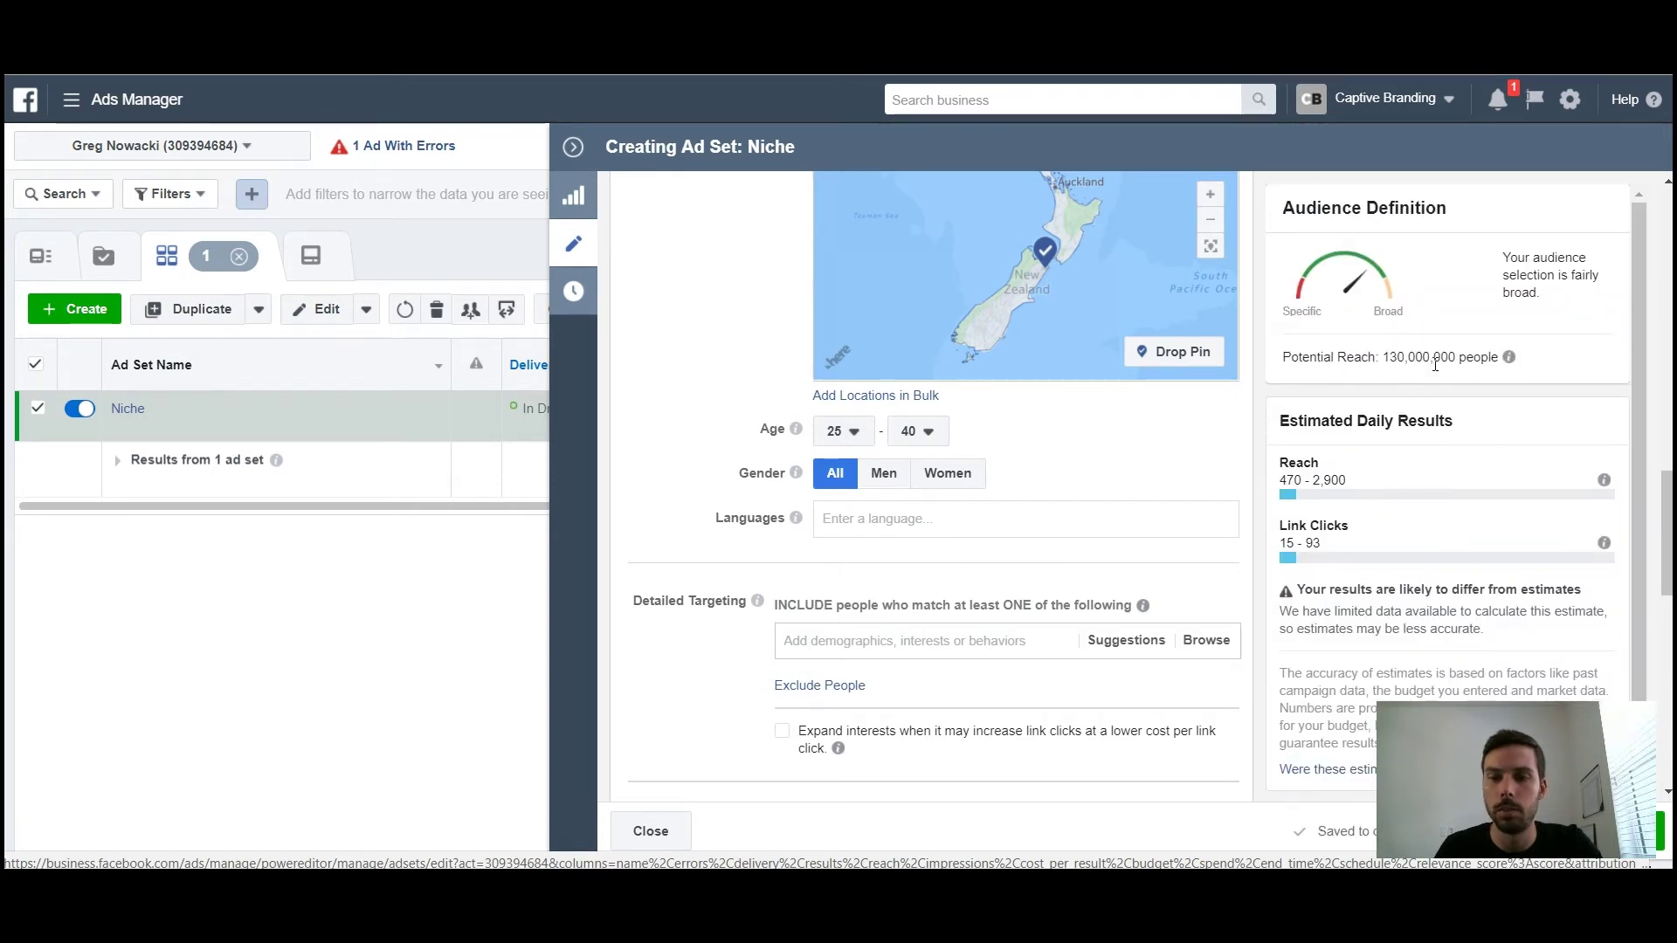
# Add the interest Dogs to the ad set's detailed targeting
pyautogui.scroll(-2, 699, 470)
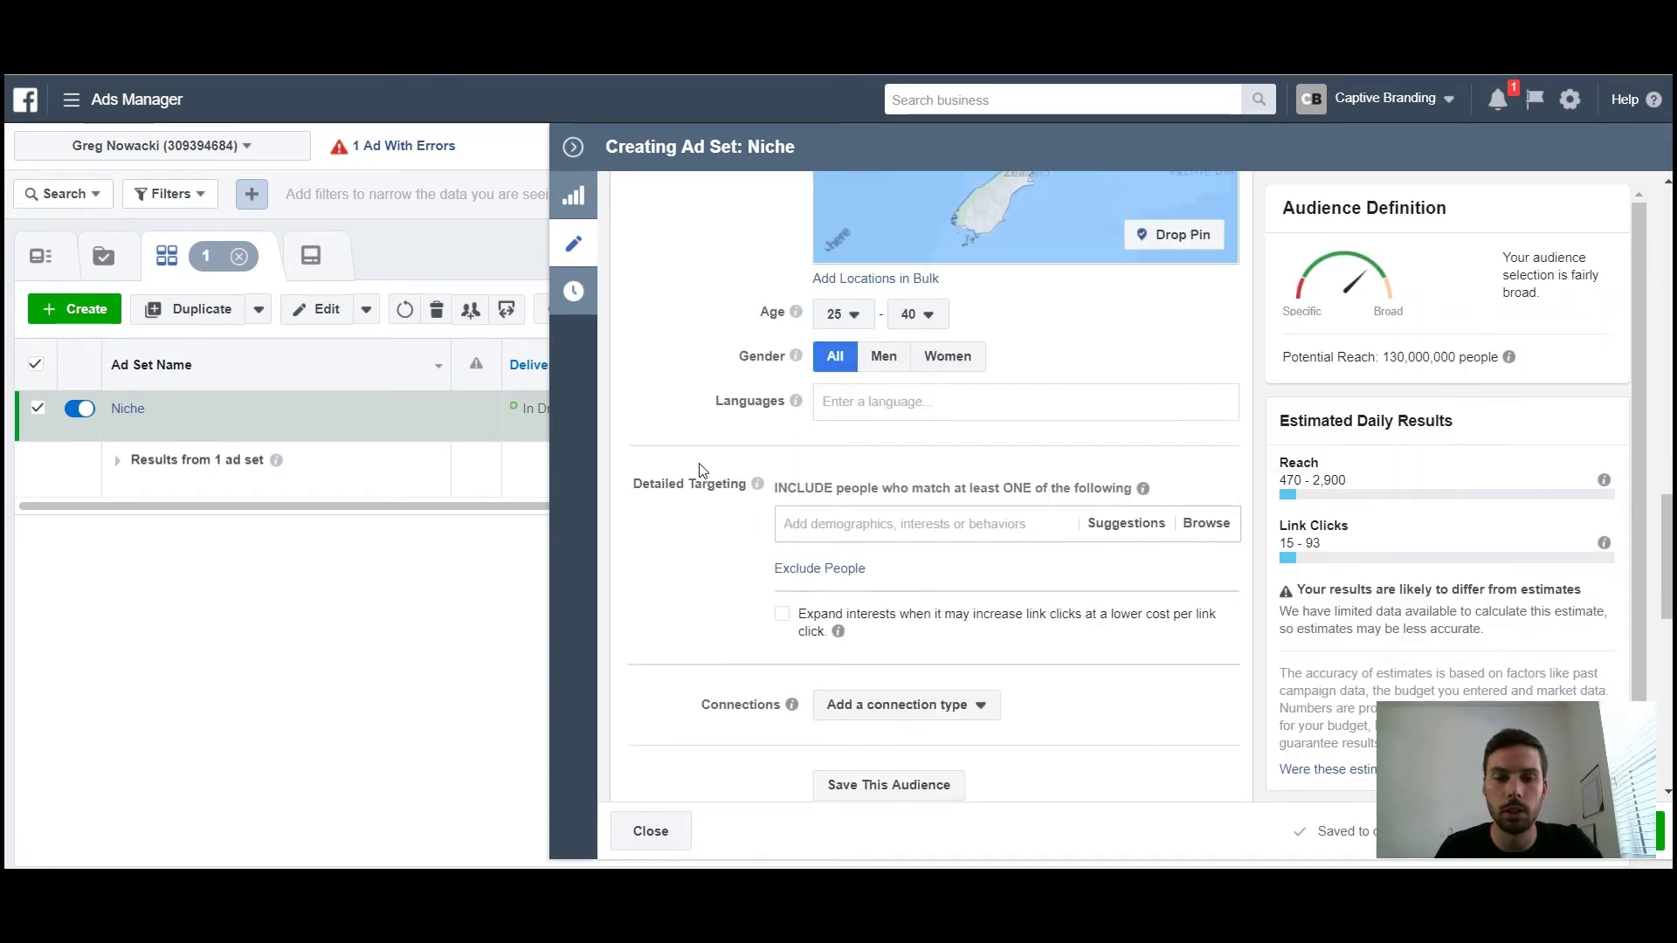
pyautogui.scroll(-2, 699, 470)
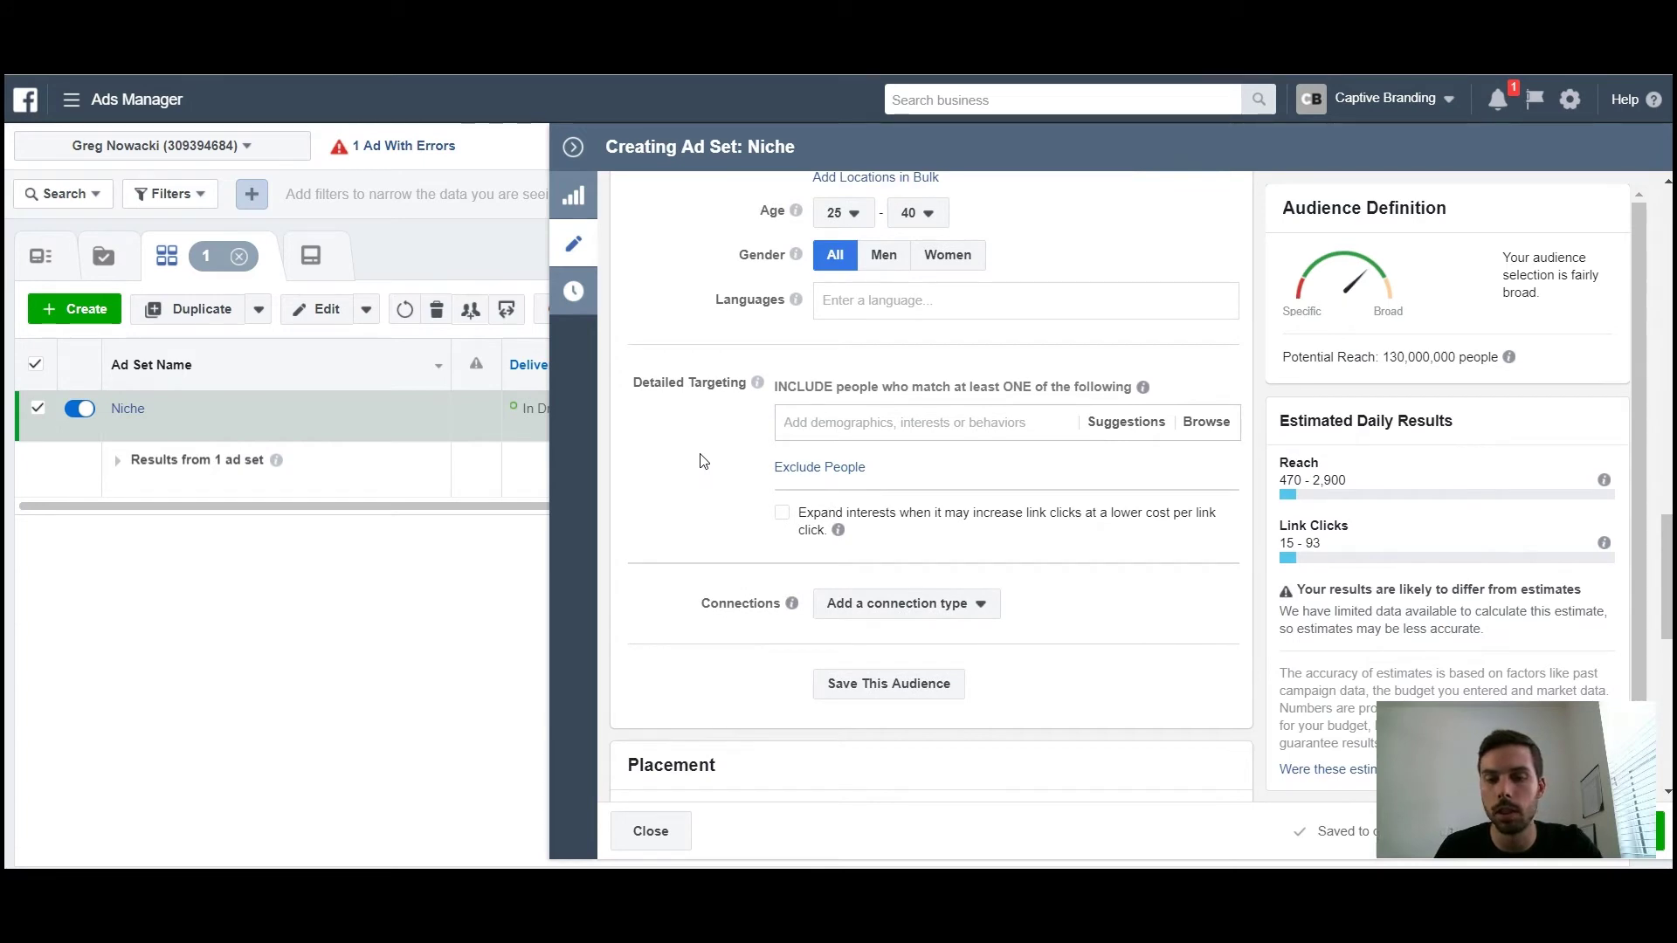
pyautogui.click(840, 423)
pyautogui.write('dogs')
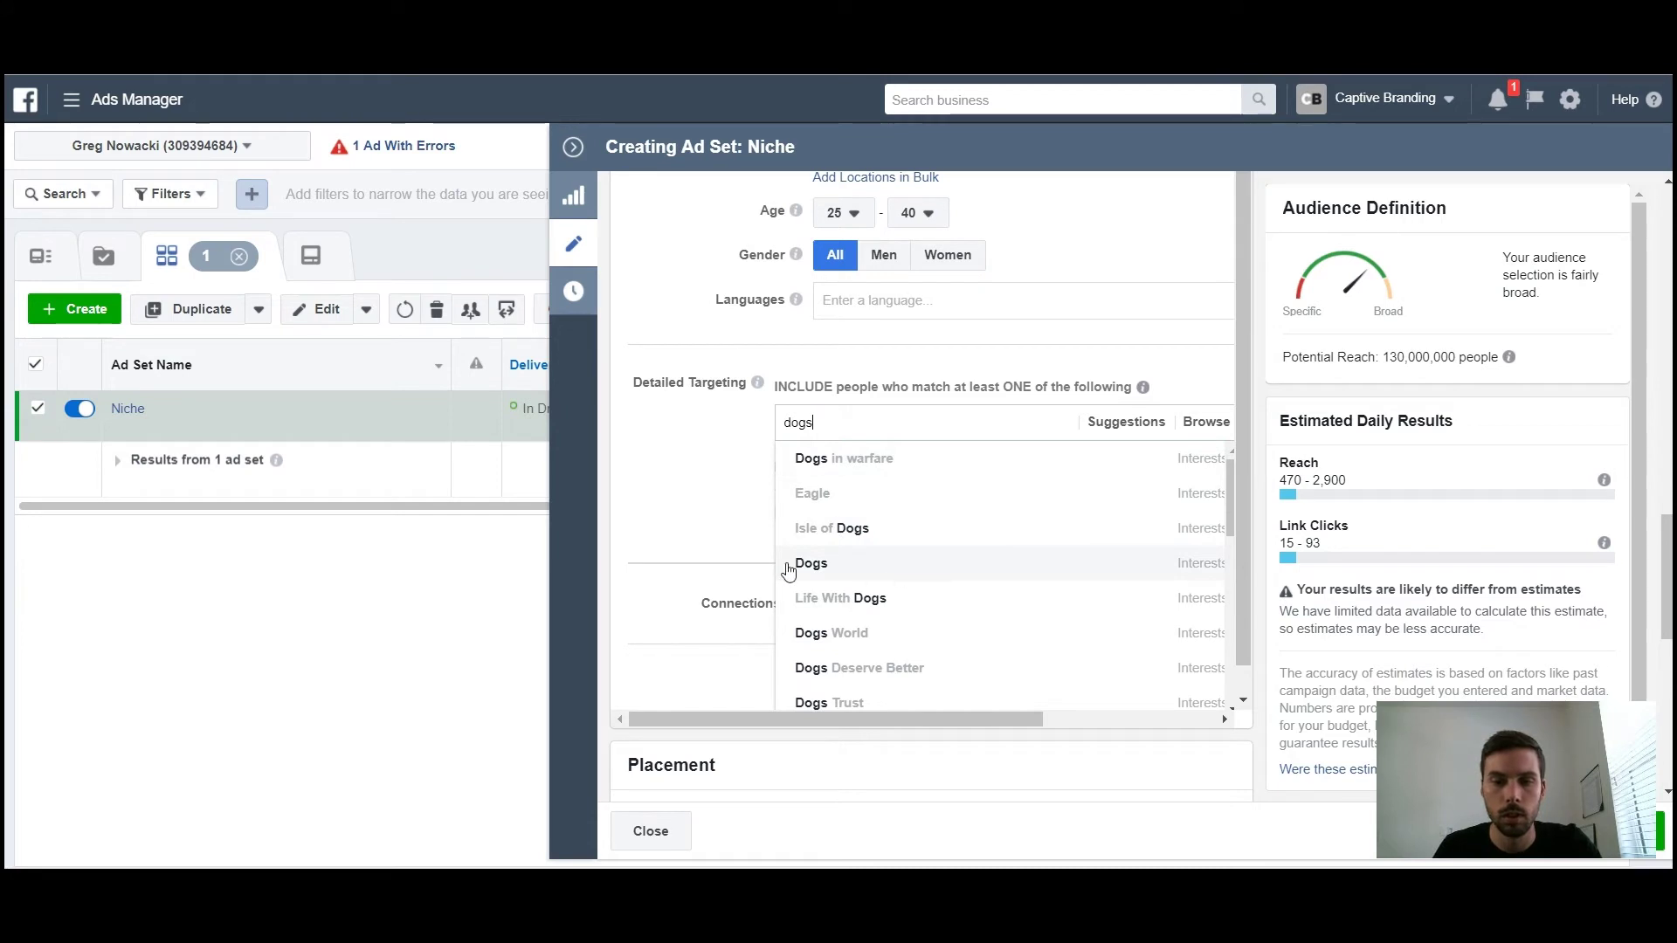
pyautogui.press('Return')
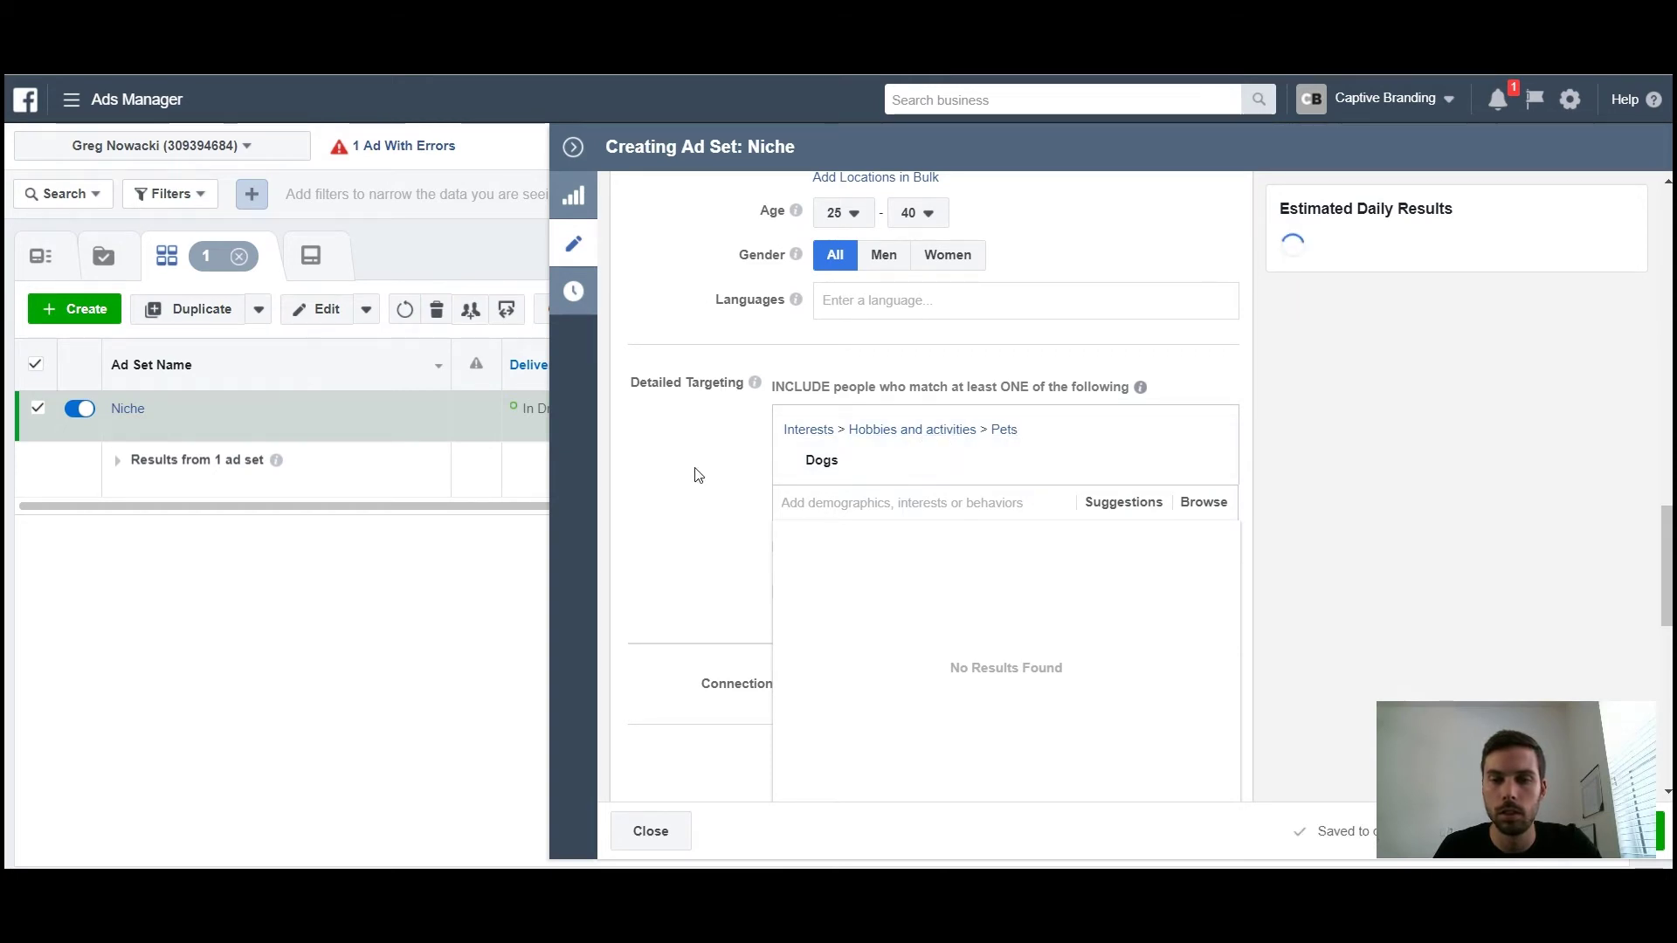
# Set the audience's language to English (All)
pyautogui.click(867, 299)
pyautogui.write('englis')
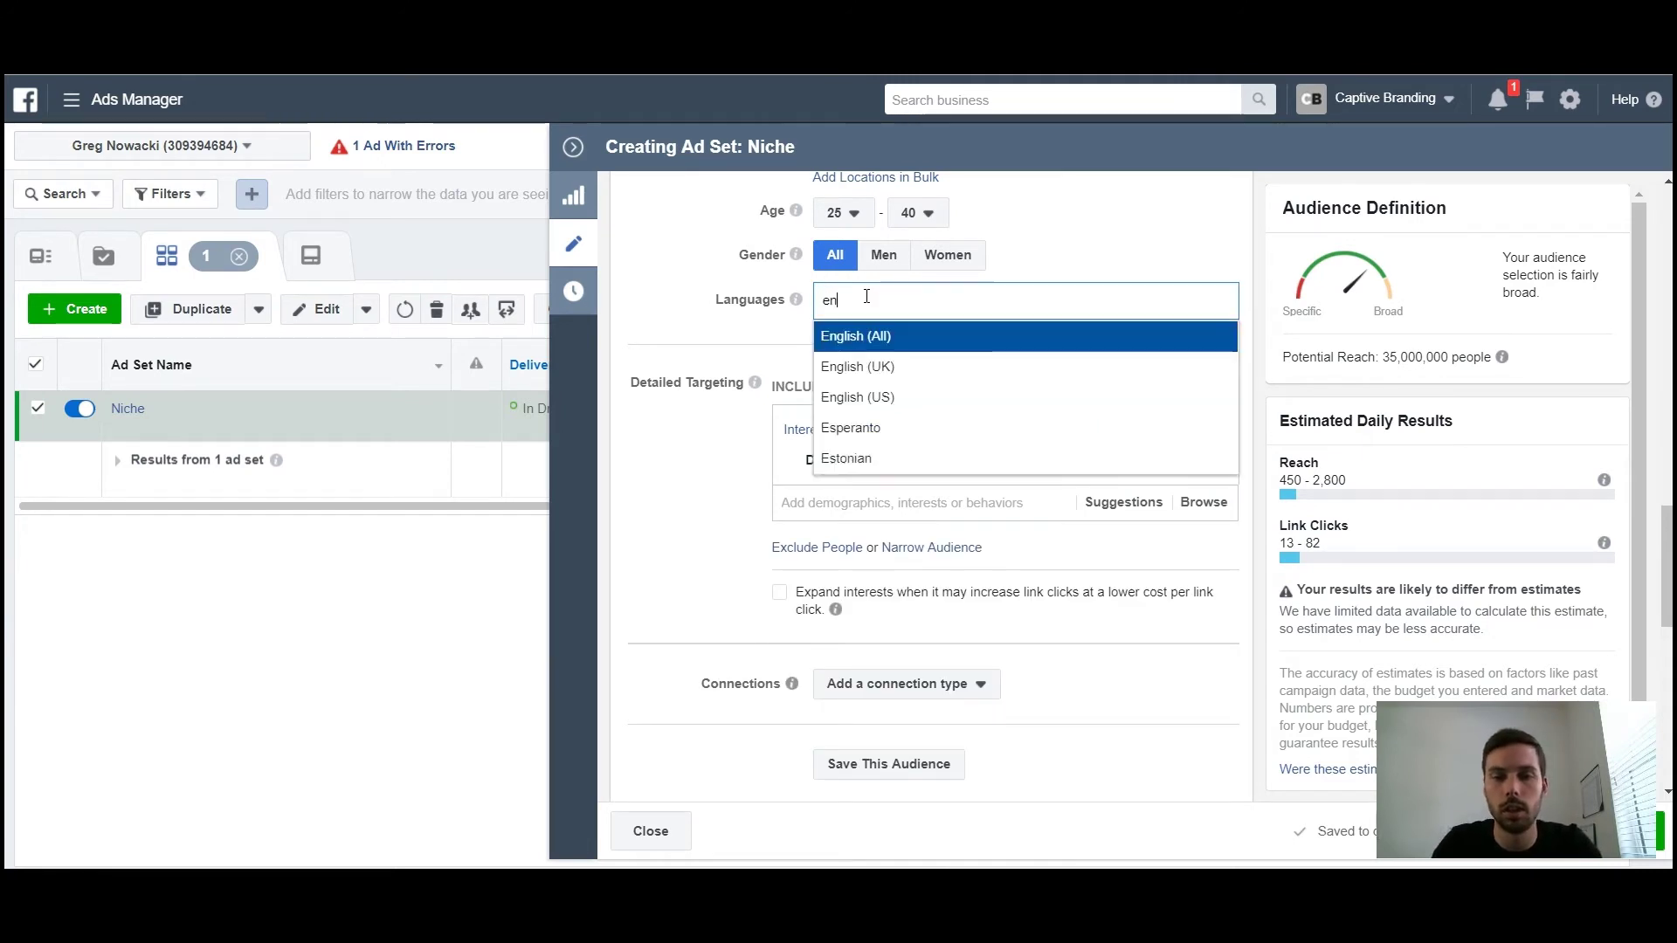
pyautogui.click(936, 340)
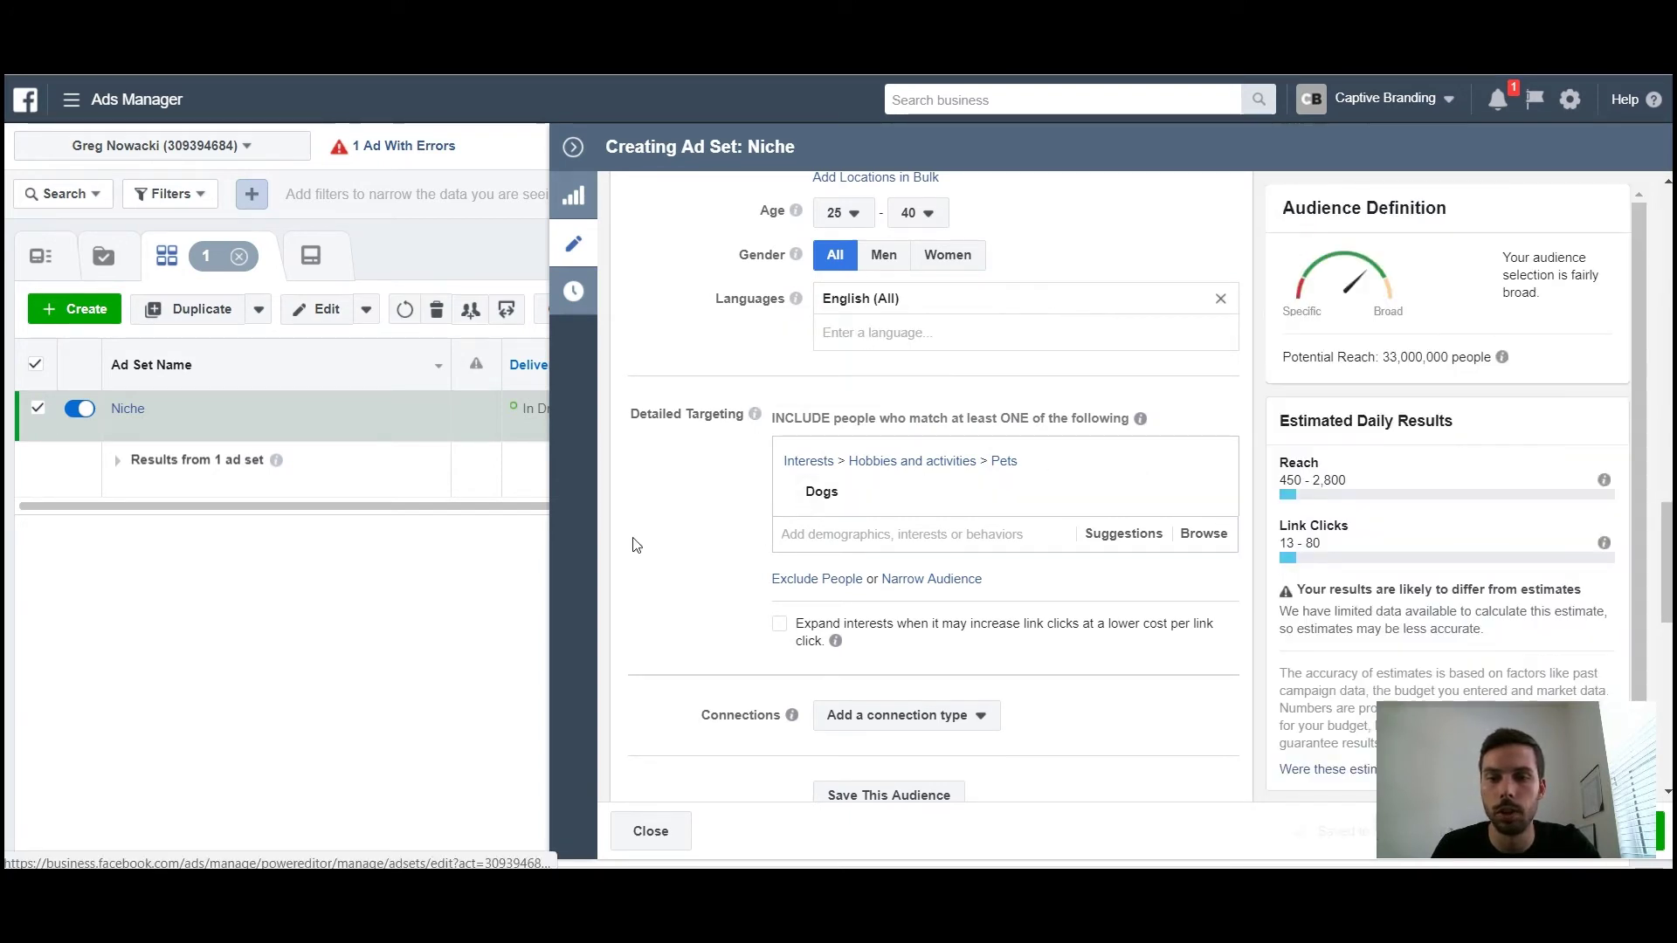
# Add the suggested targeting options Dog owners, I Love Dogs and Dog Lovers Club to the included audience
pyautogui.scroll(-3, 890, 336)
pyautogui.click(887, 313)
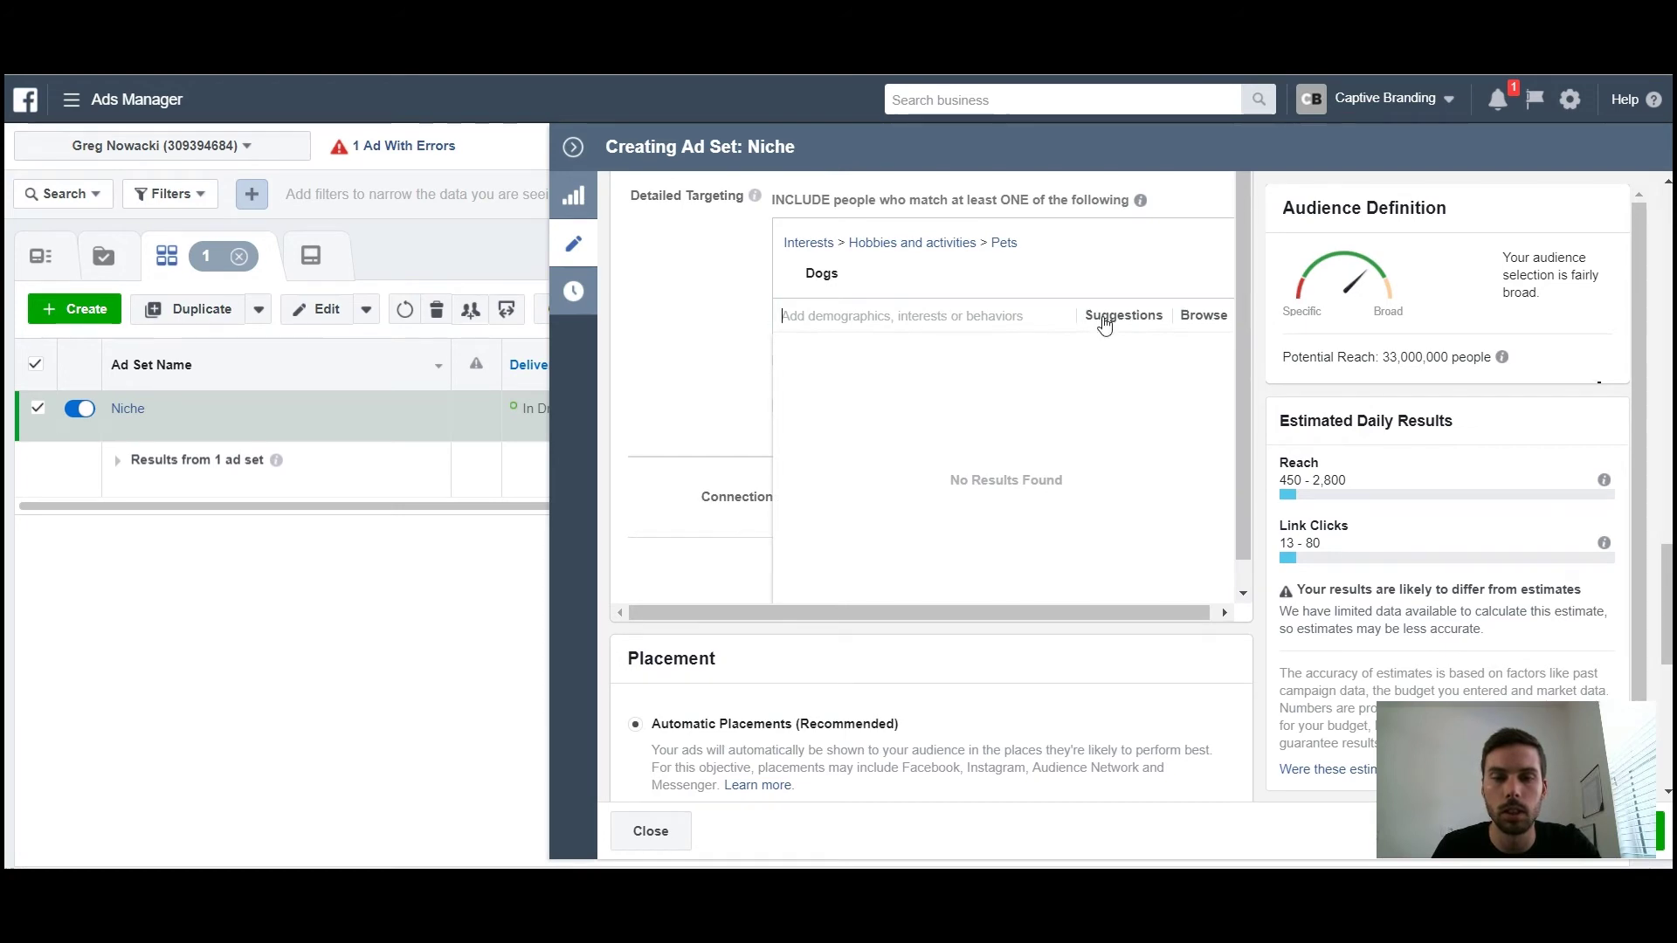
pyautogui.click(1103, 318)
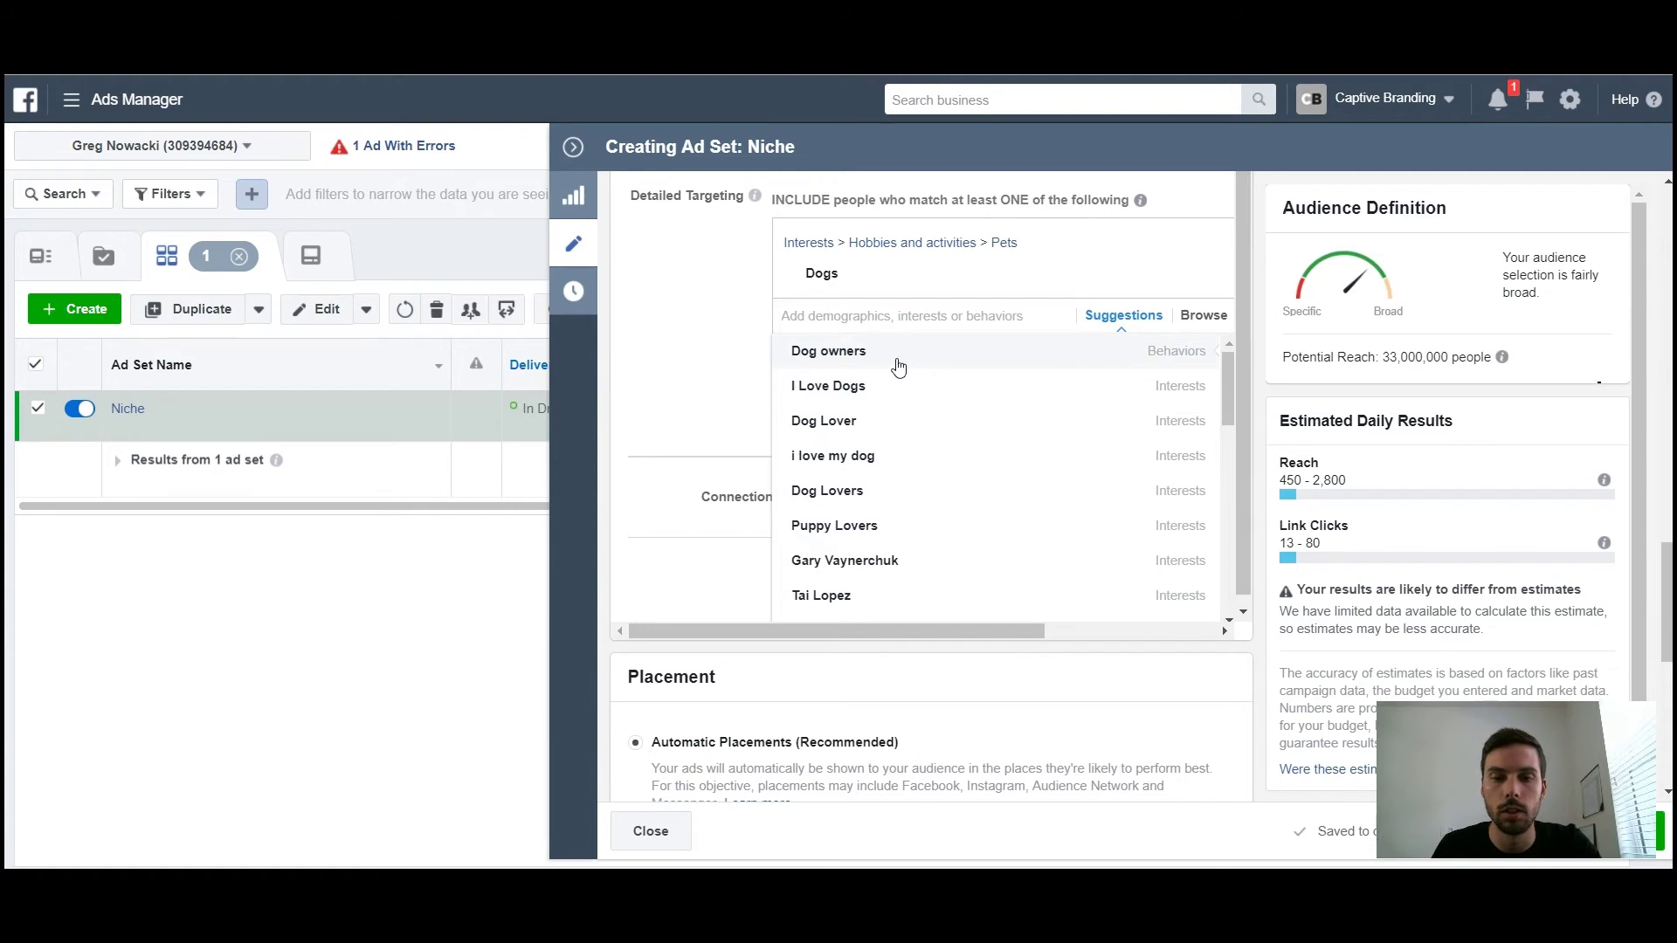
pyautogui.click(1013, 360)
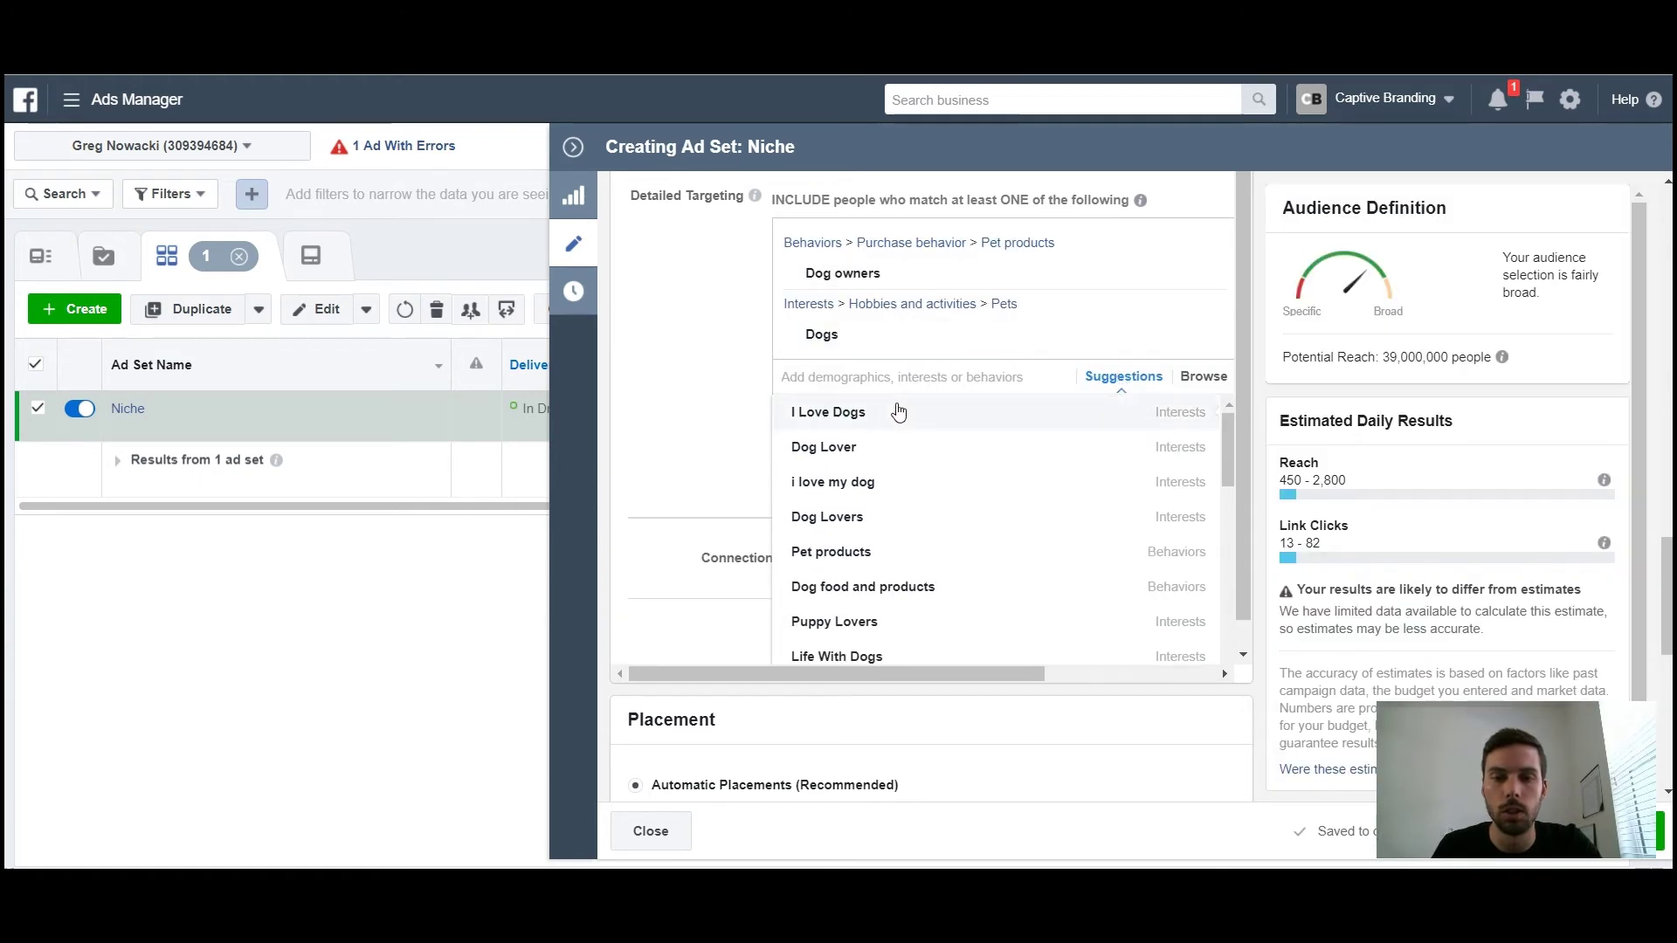
pyautogui.click(980, 416)
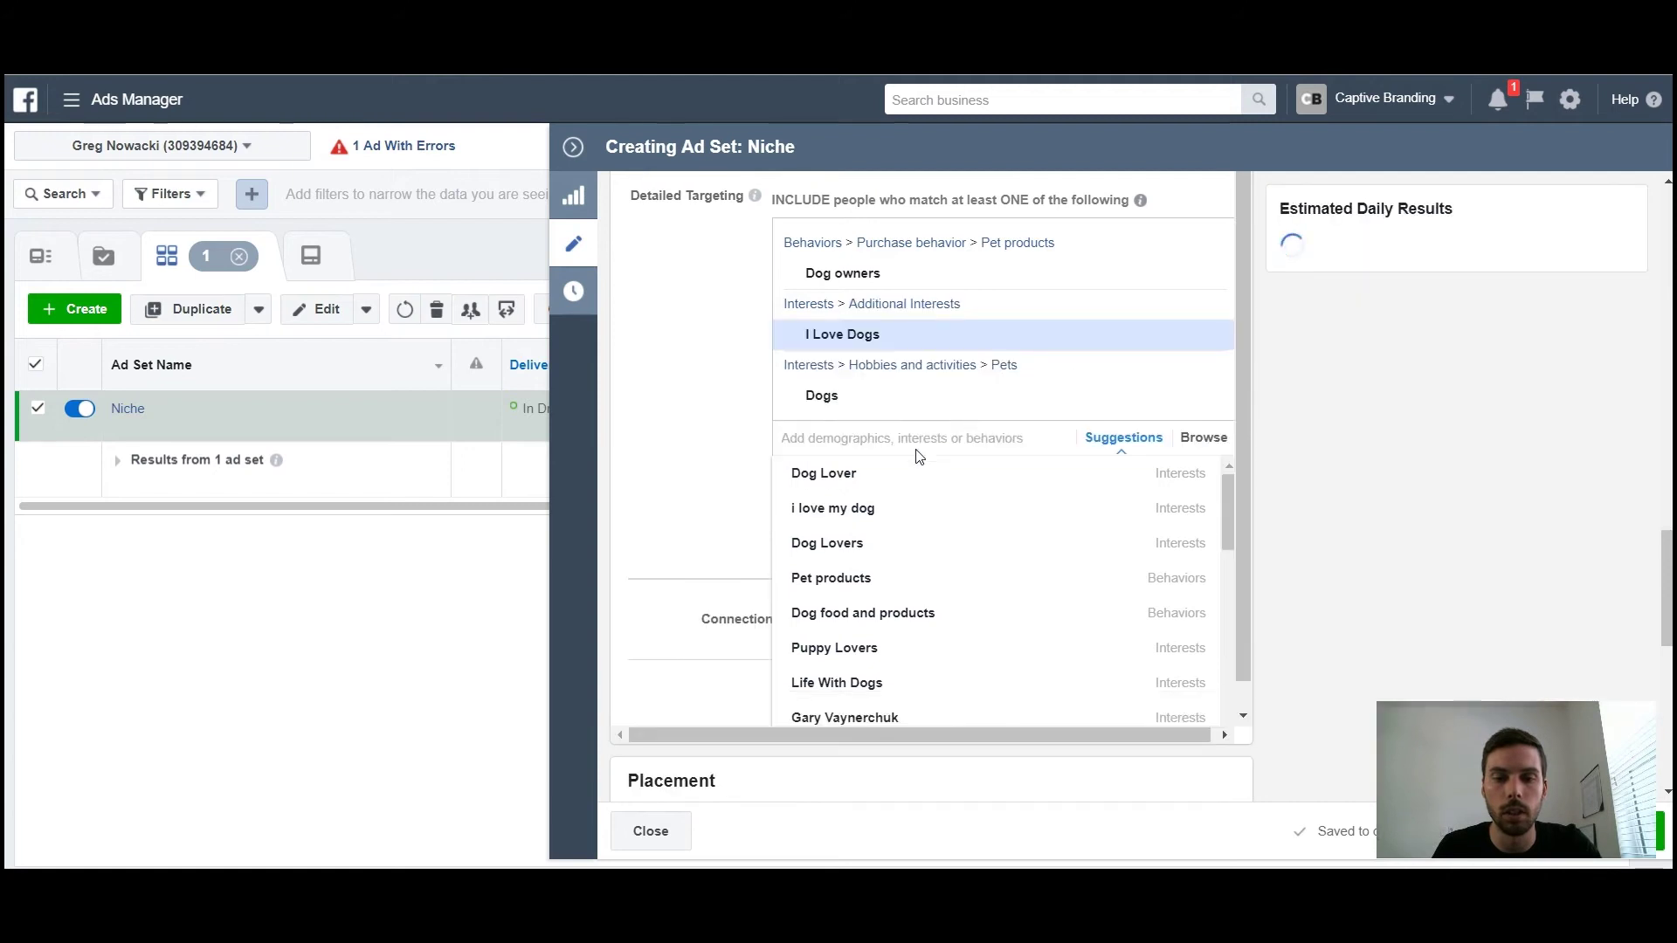
pyautogui.click(884, 515)
# Add the suggested interests Dogs Fans, Dogs World, Dogs Are Awesome and Life With Dogs to the detailed targeting
pyautogui.scroll(-1, 684, 423)
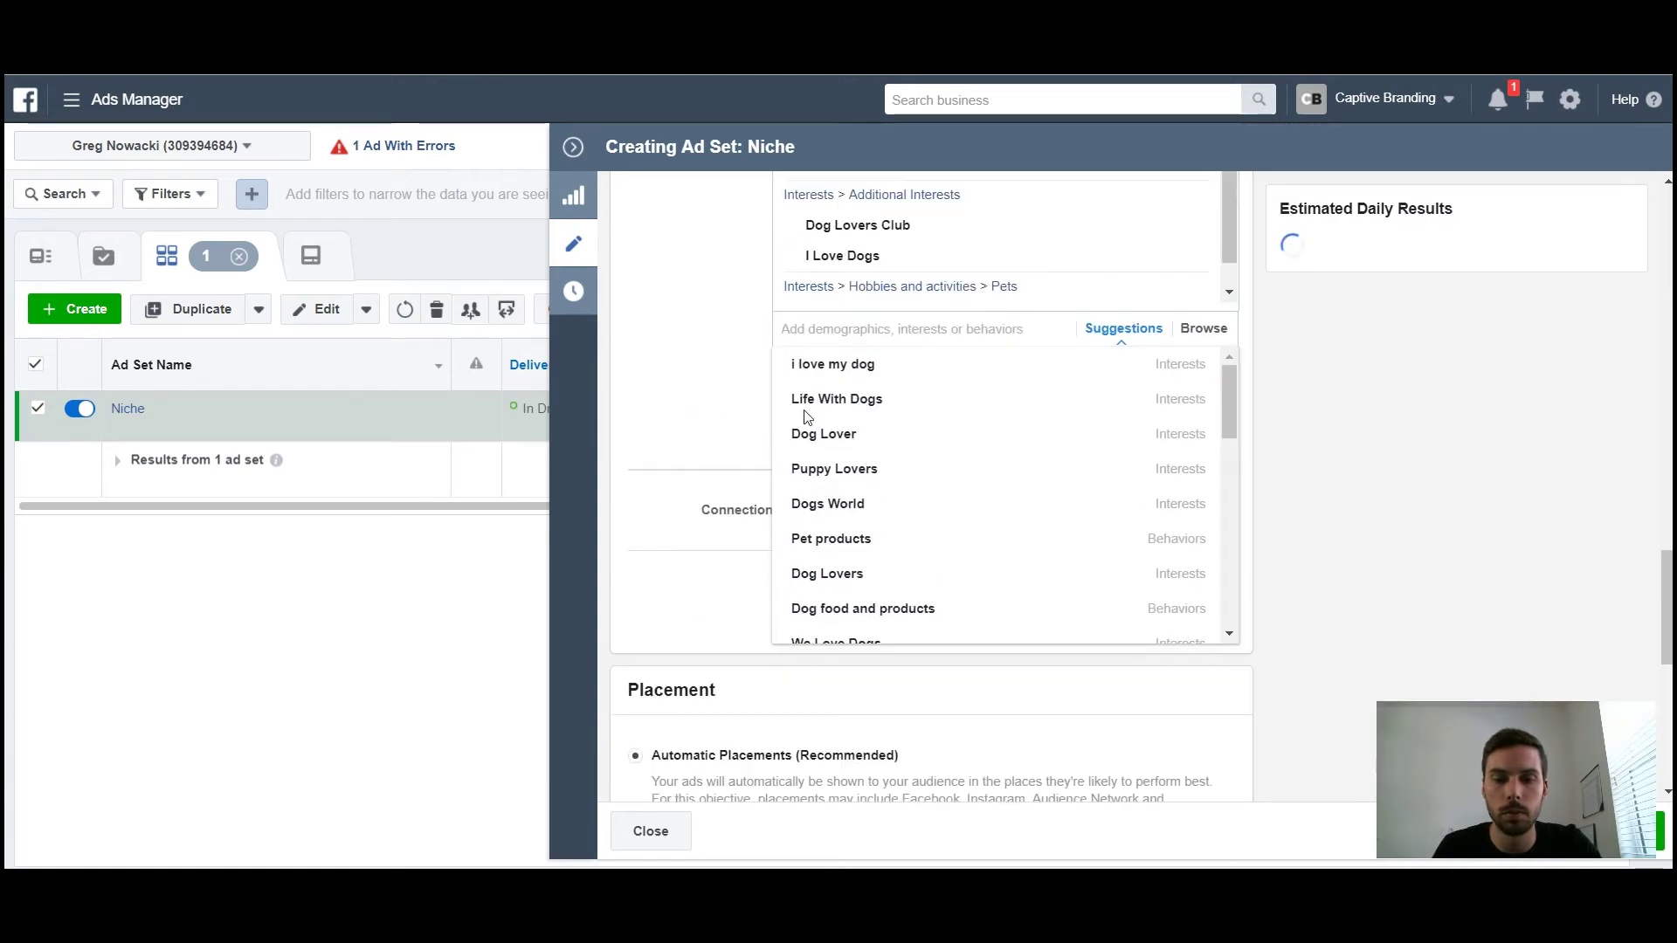
pyautogui.scroll(-1, 909, 477)
pyautogui.scroll(-1, 910, 477)
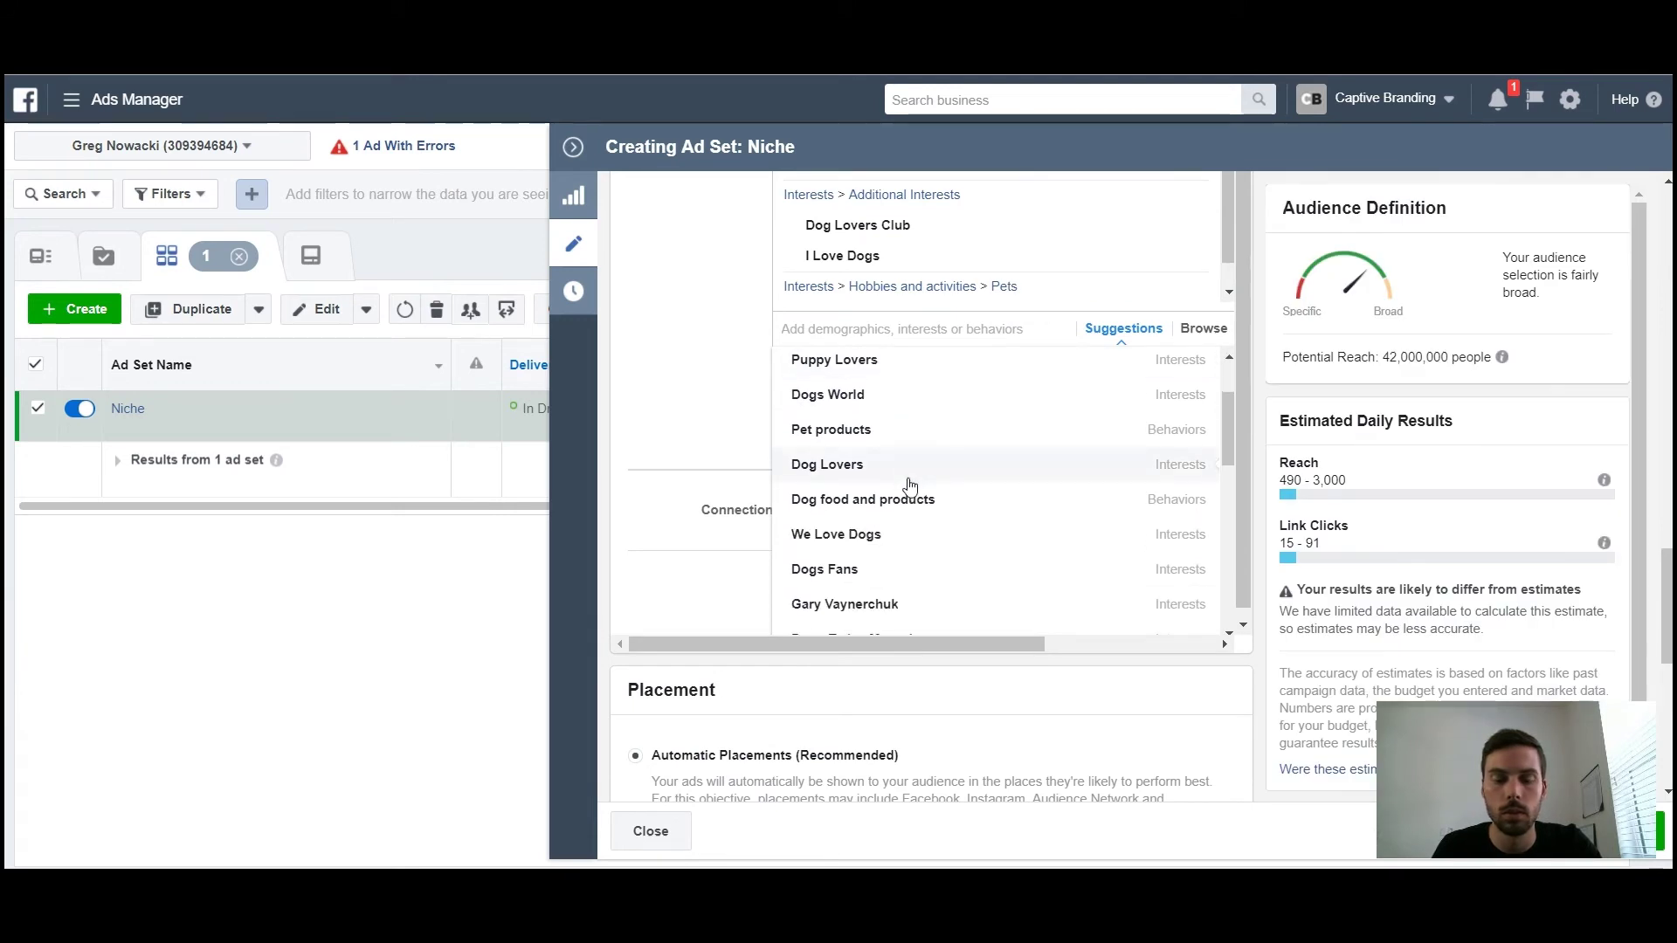
pyautogui.click(917, 569)
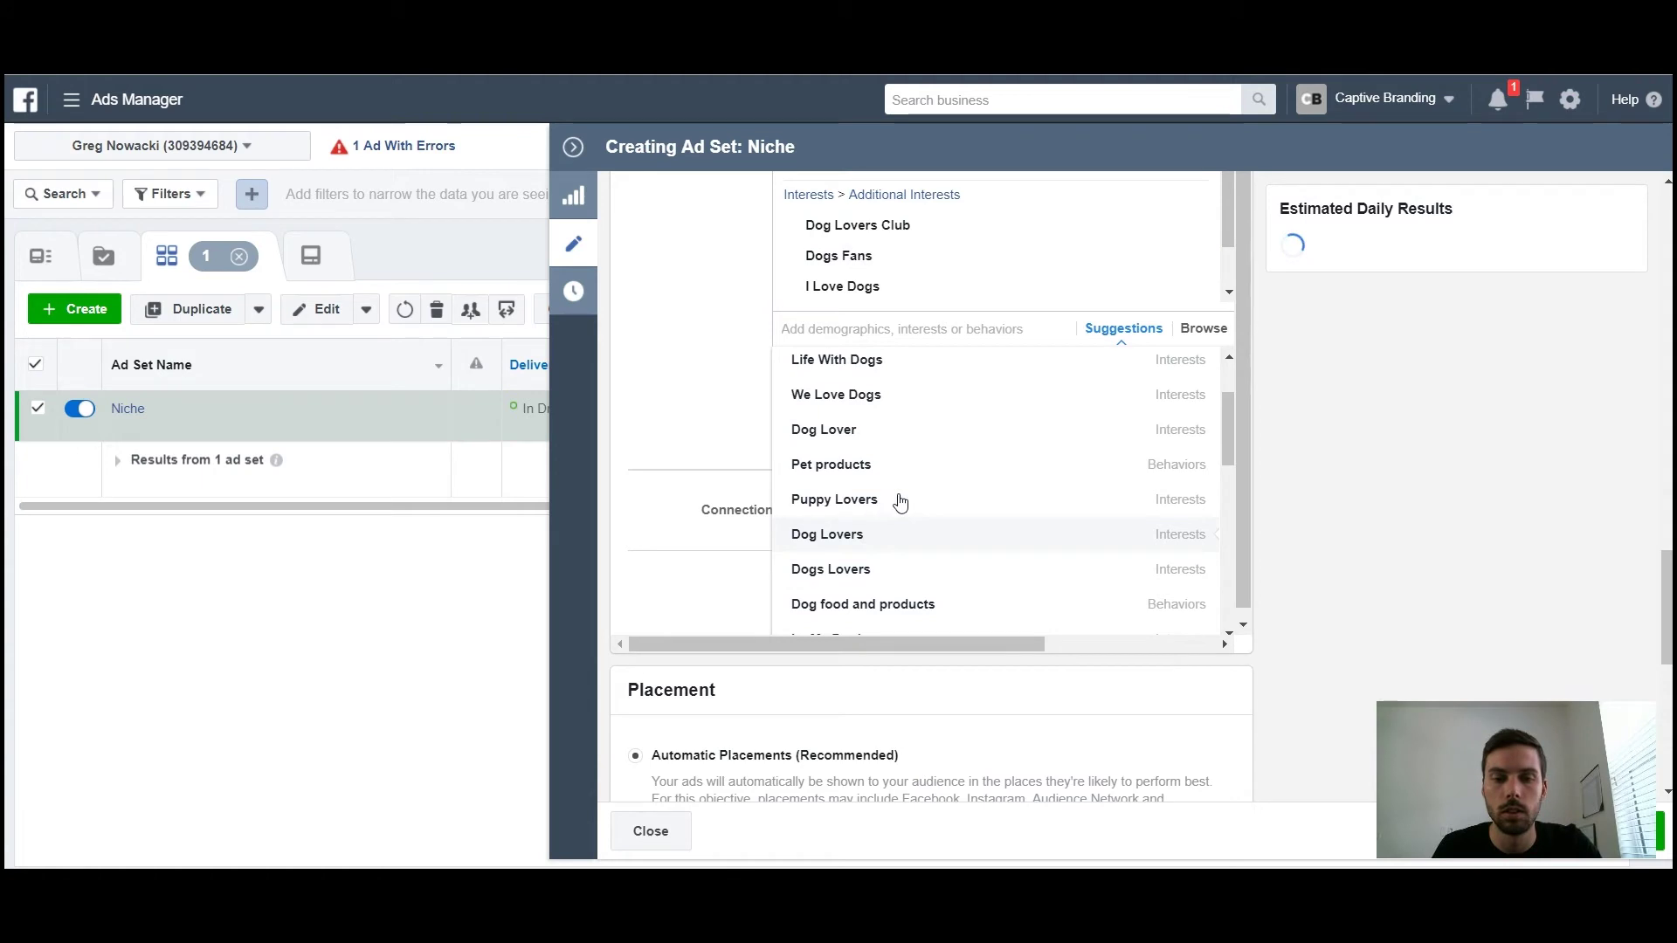
pyautogui.scroll(5, 926, 420)
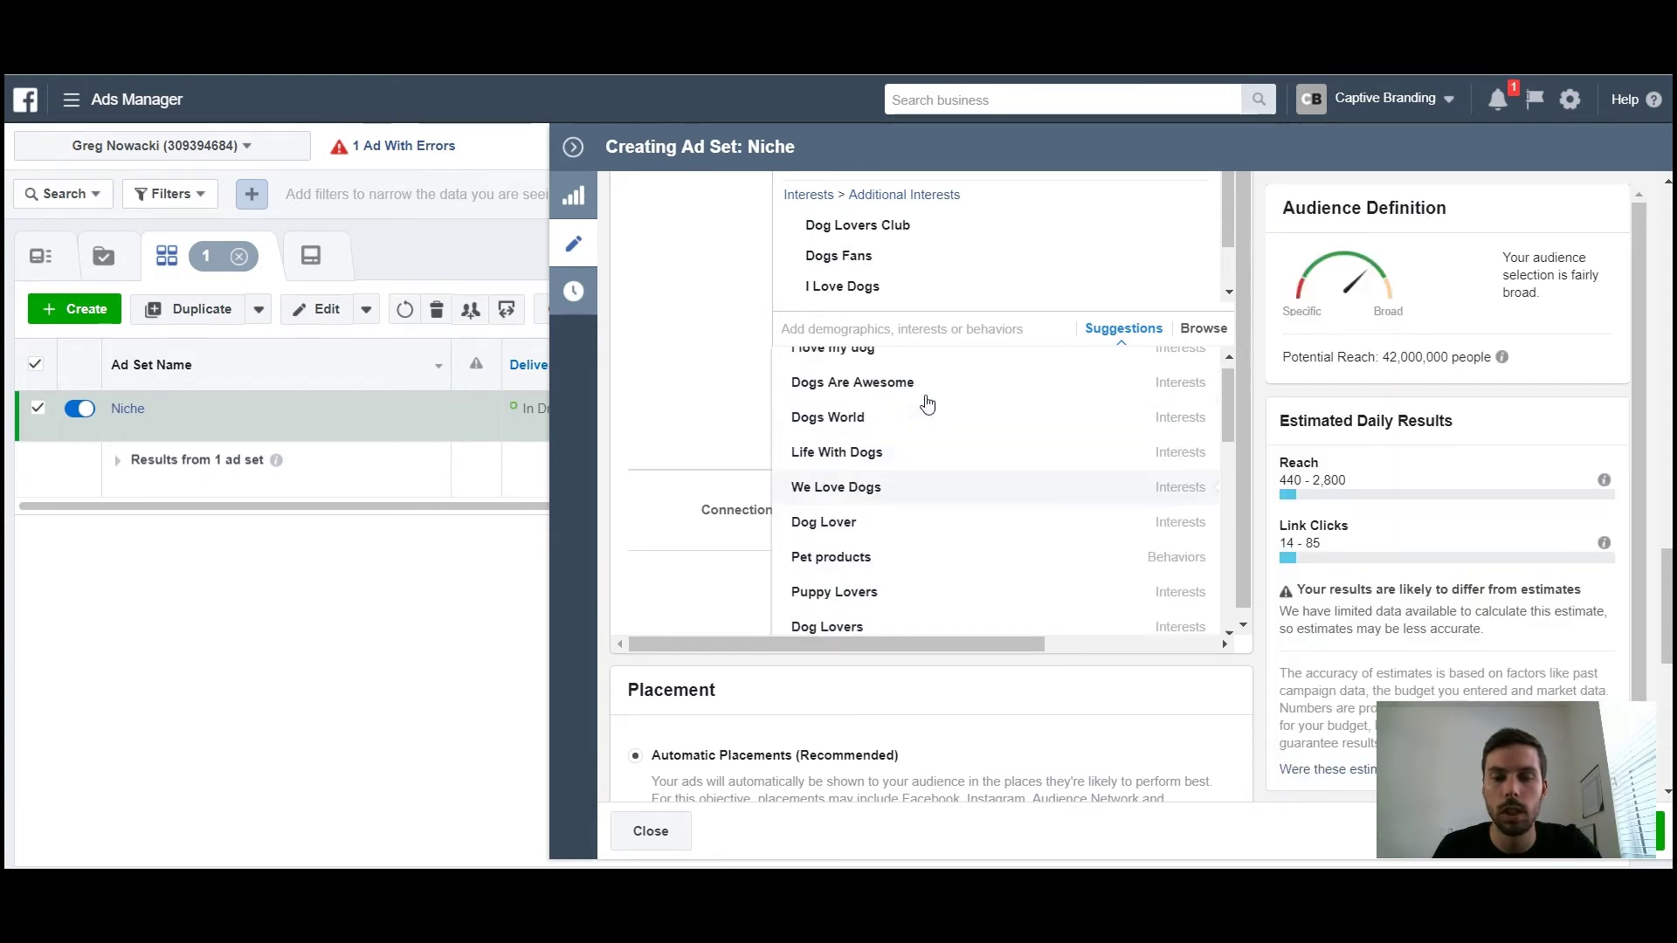
pyautogui.scroll(-1, 715, 460)
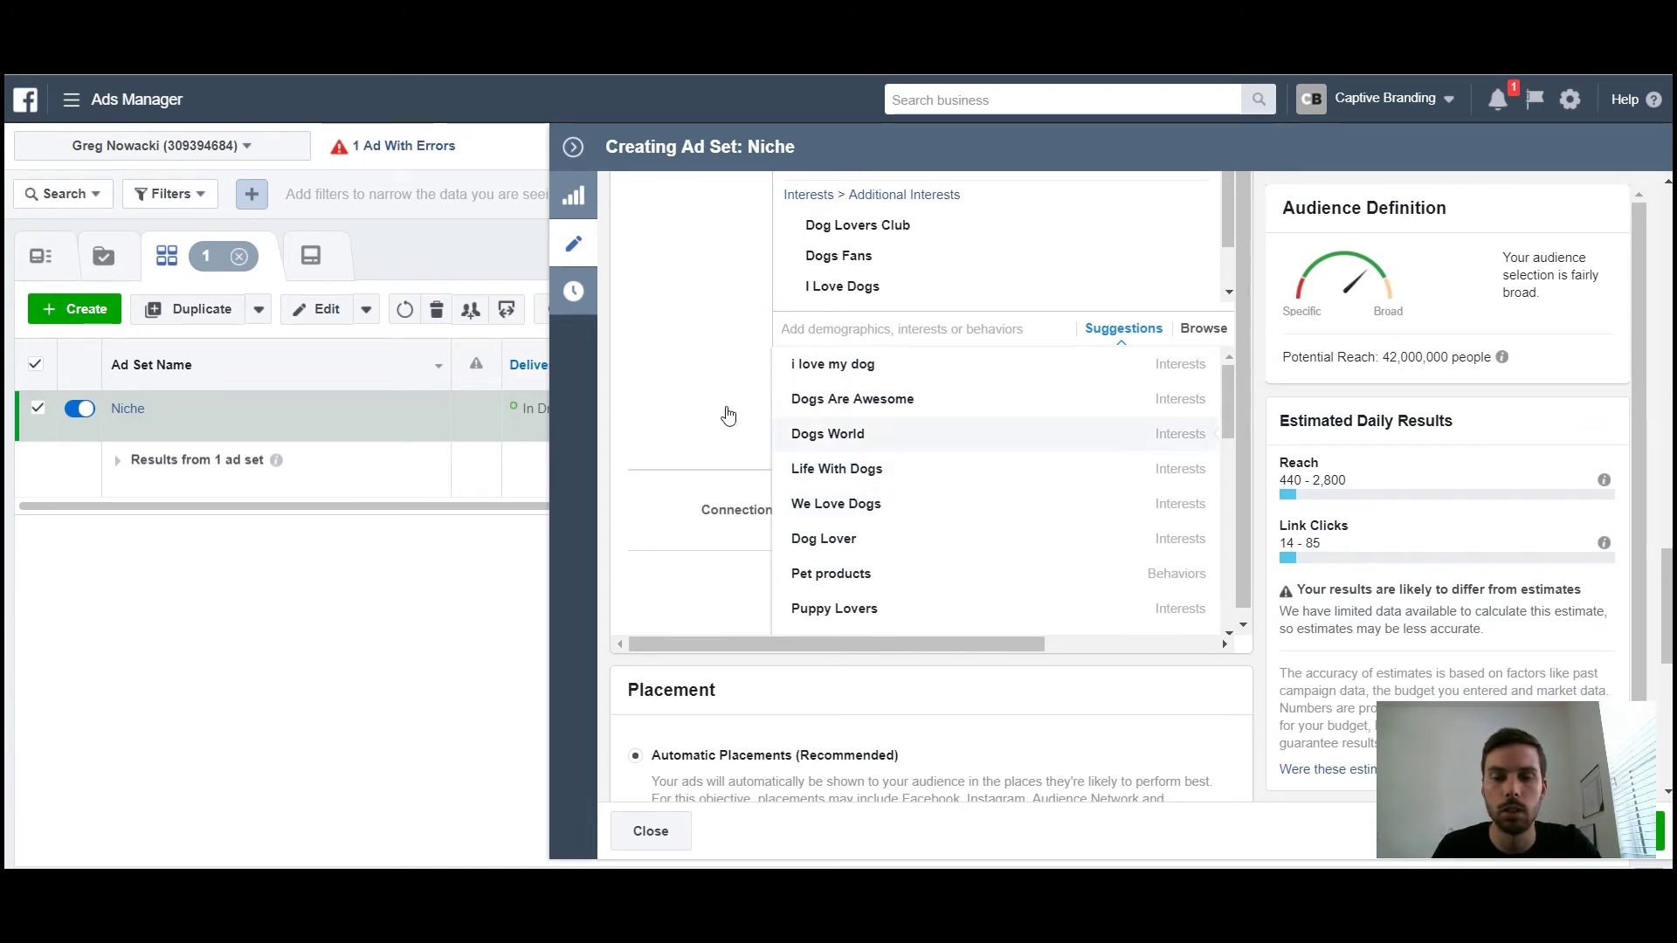
pyautogui.click(891, 428)
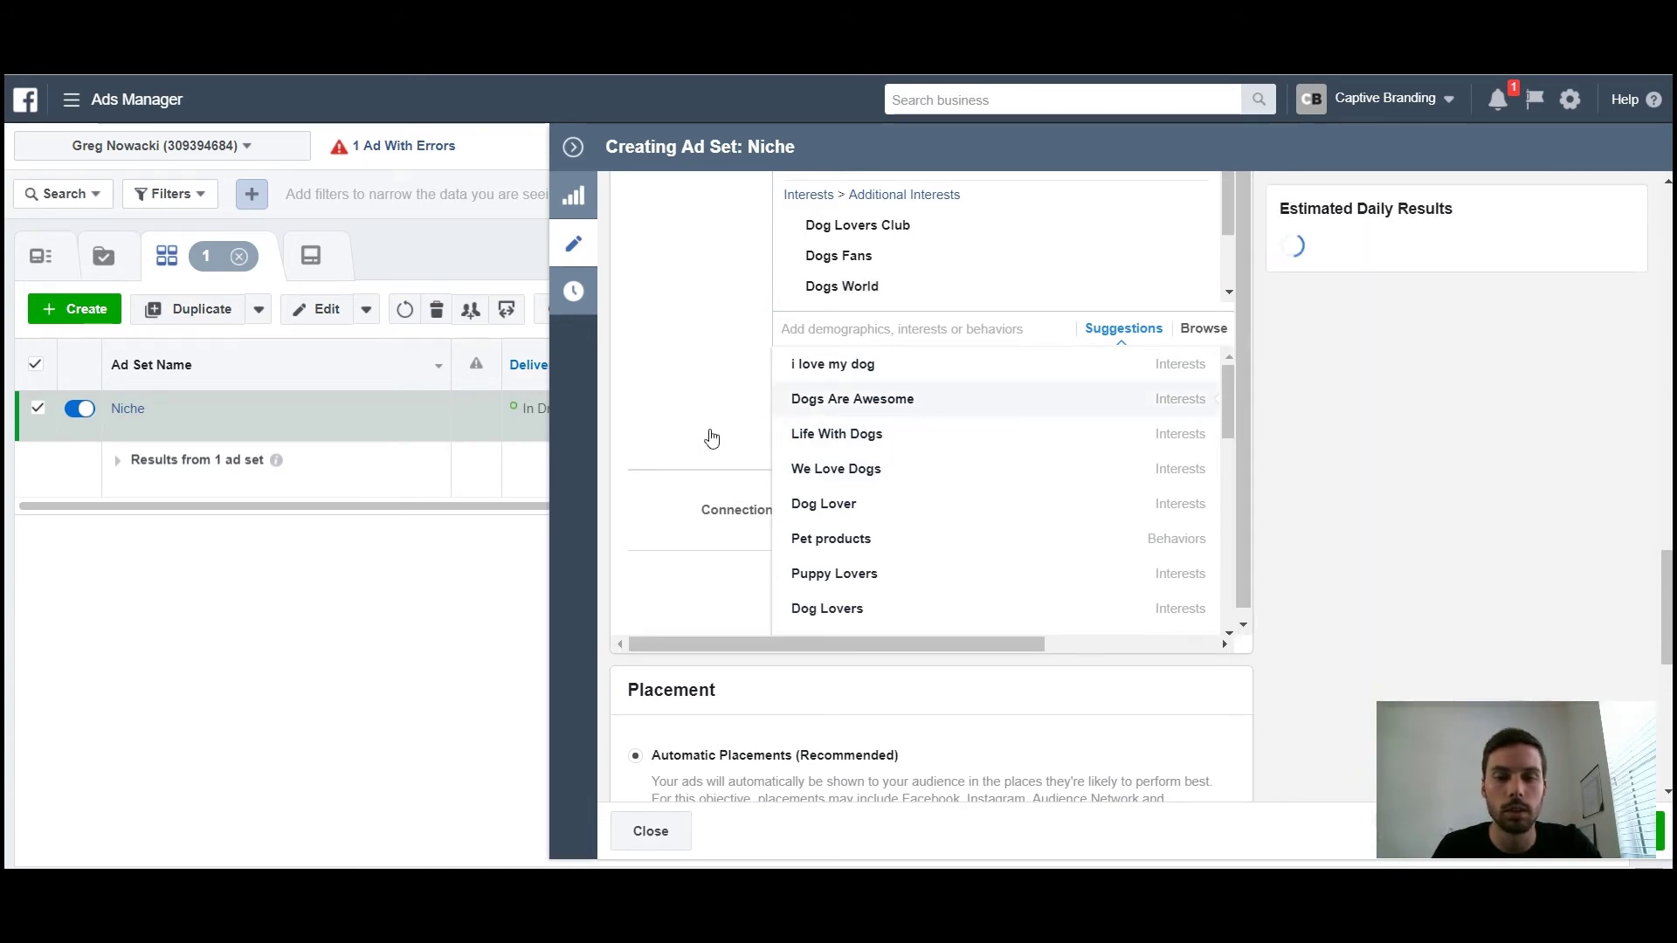
pyautogui.click(908, 400)
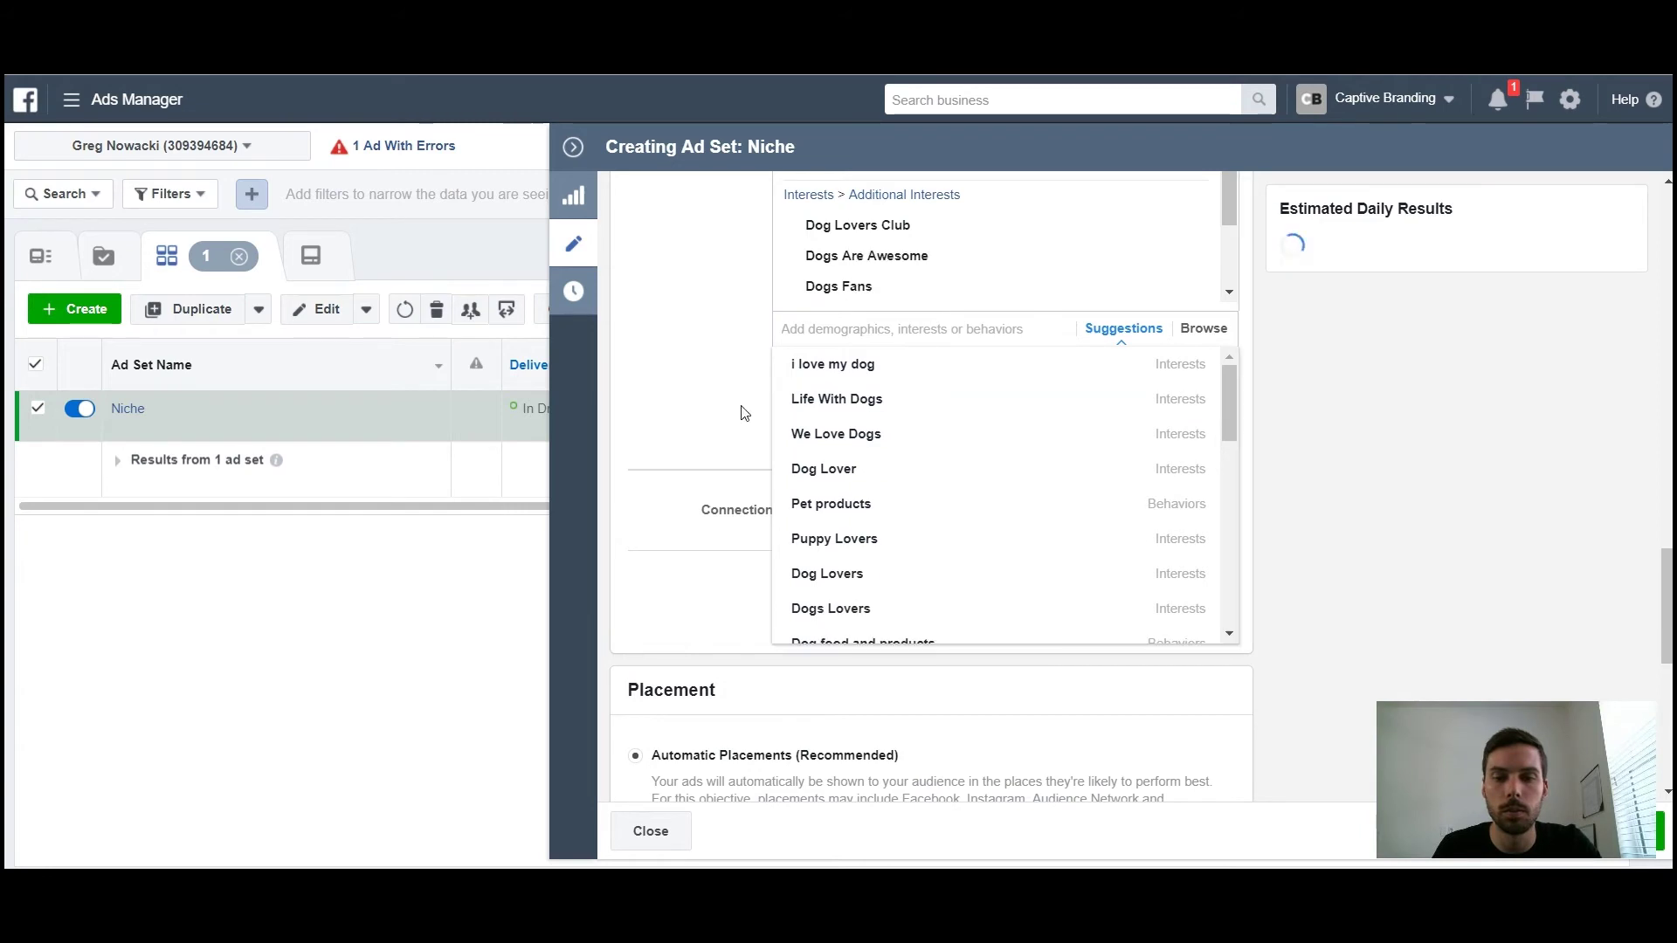
pyautogui.click(891, 400)
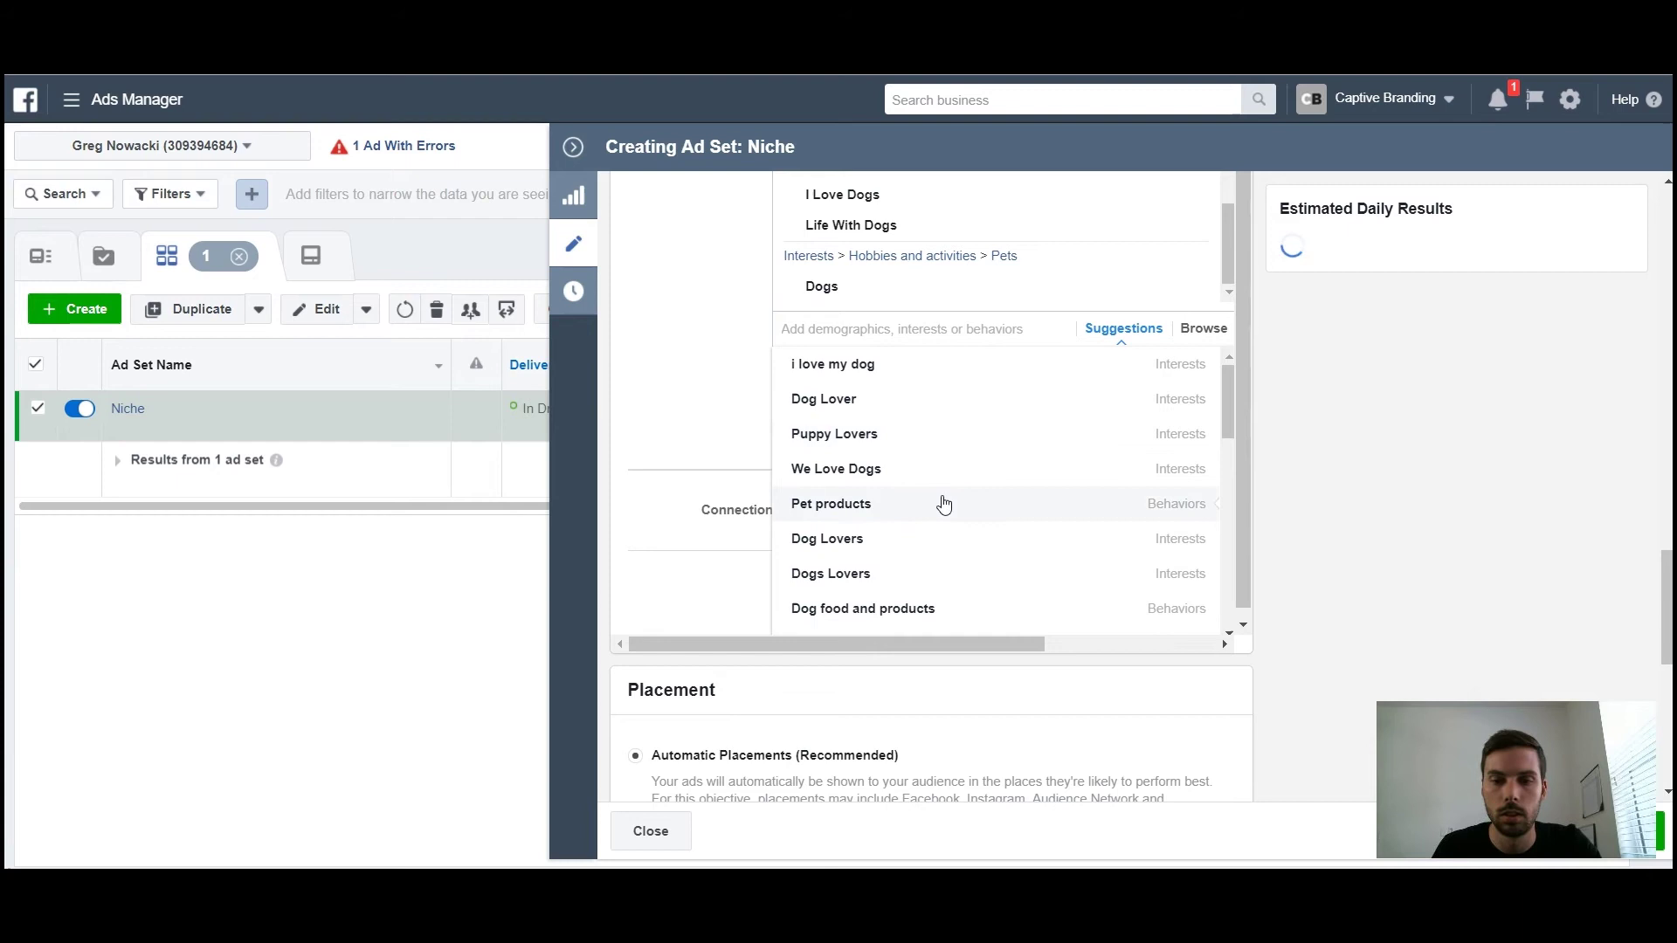
# Add the suggested interest Must Love Dogs and review the list of included interests
pyautogui.scroll(-3, 945, 504)
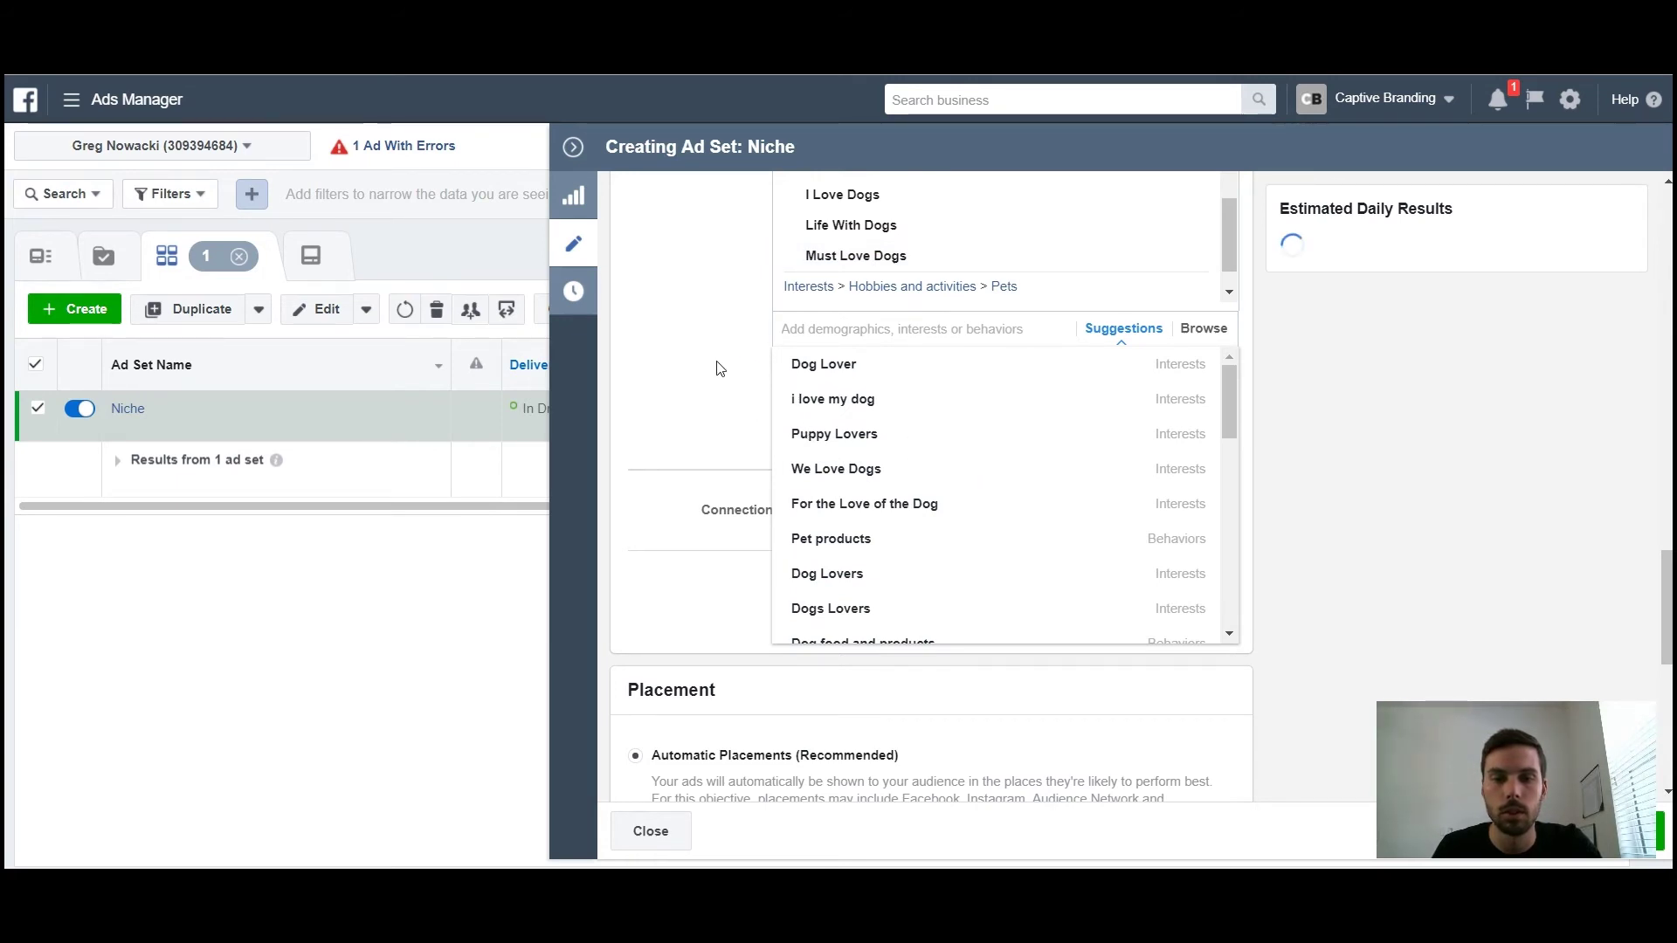
pyautogui.click(712, 370)
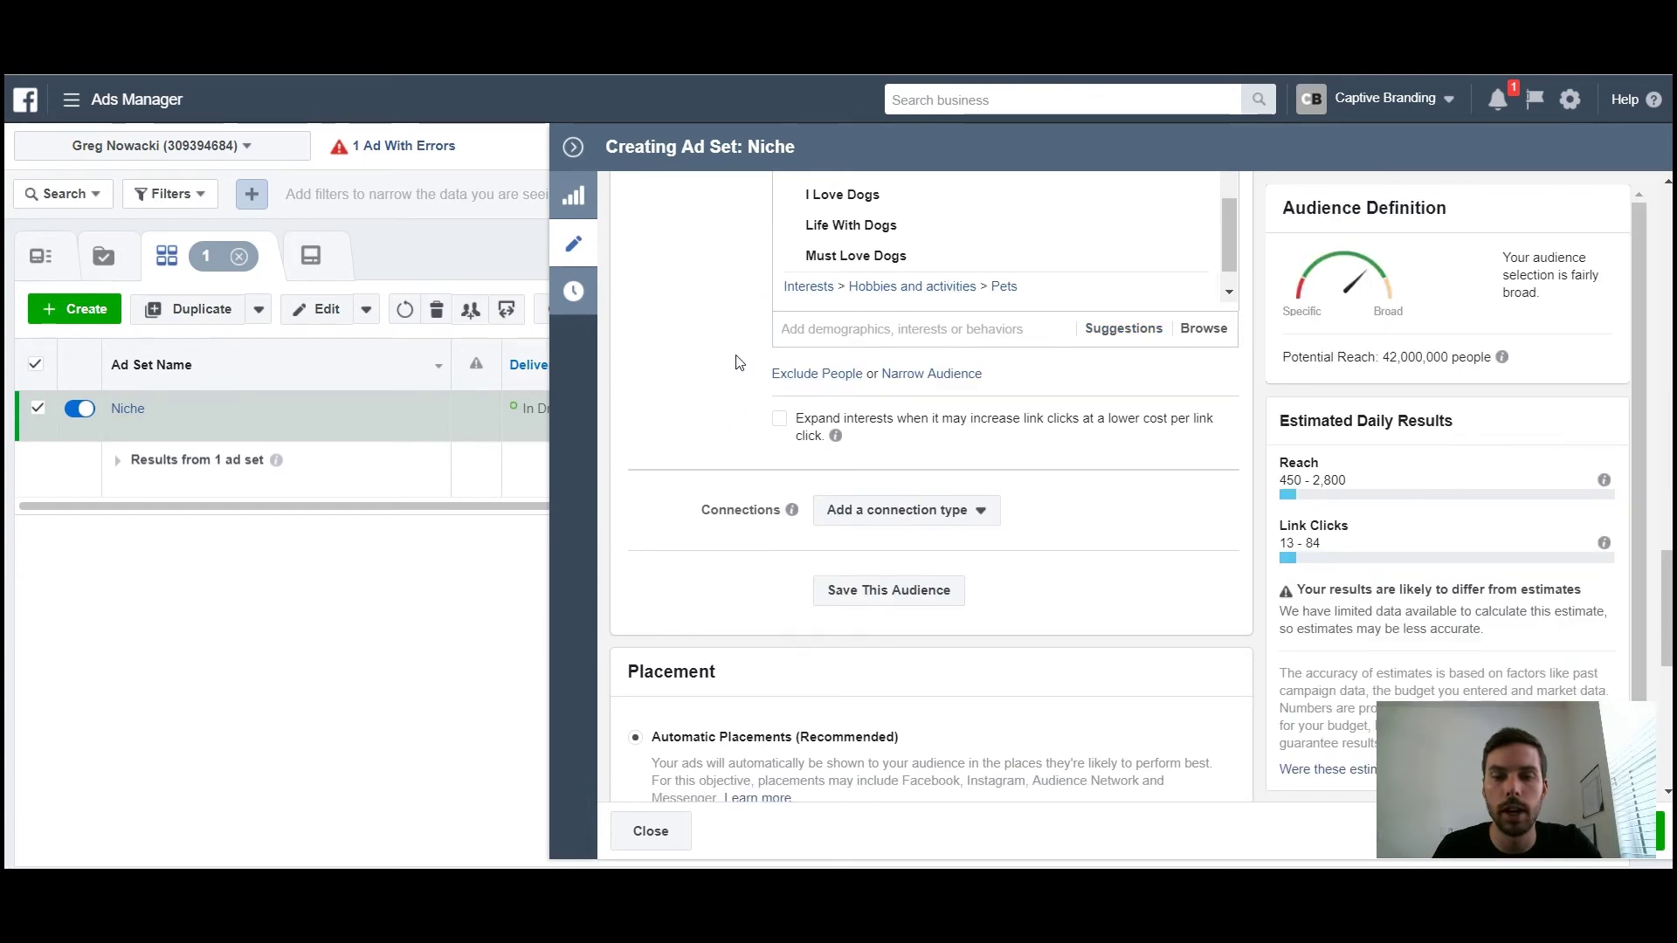
pyautogui.scroll(1, 742, 370)
pyautogui.scroll(1, 742, 375)
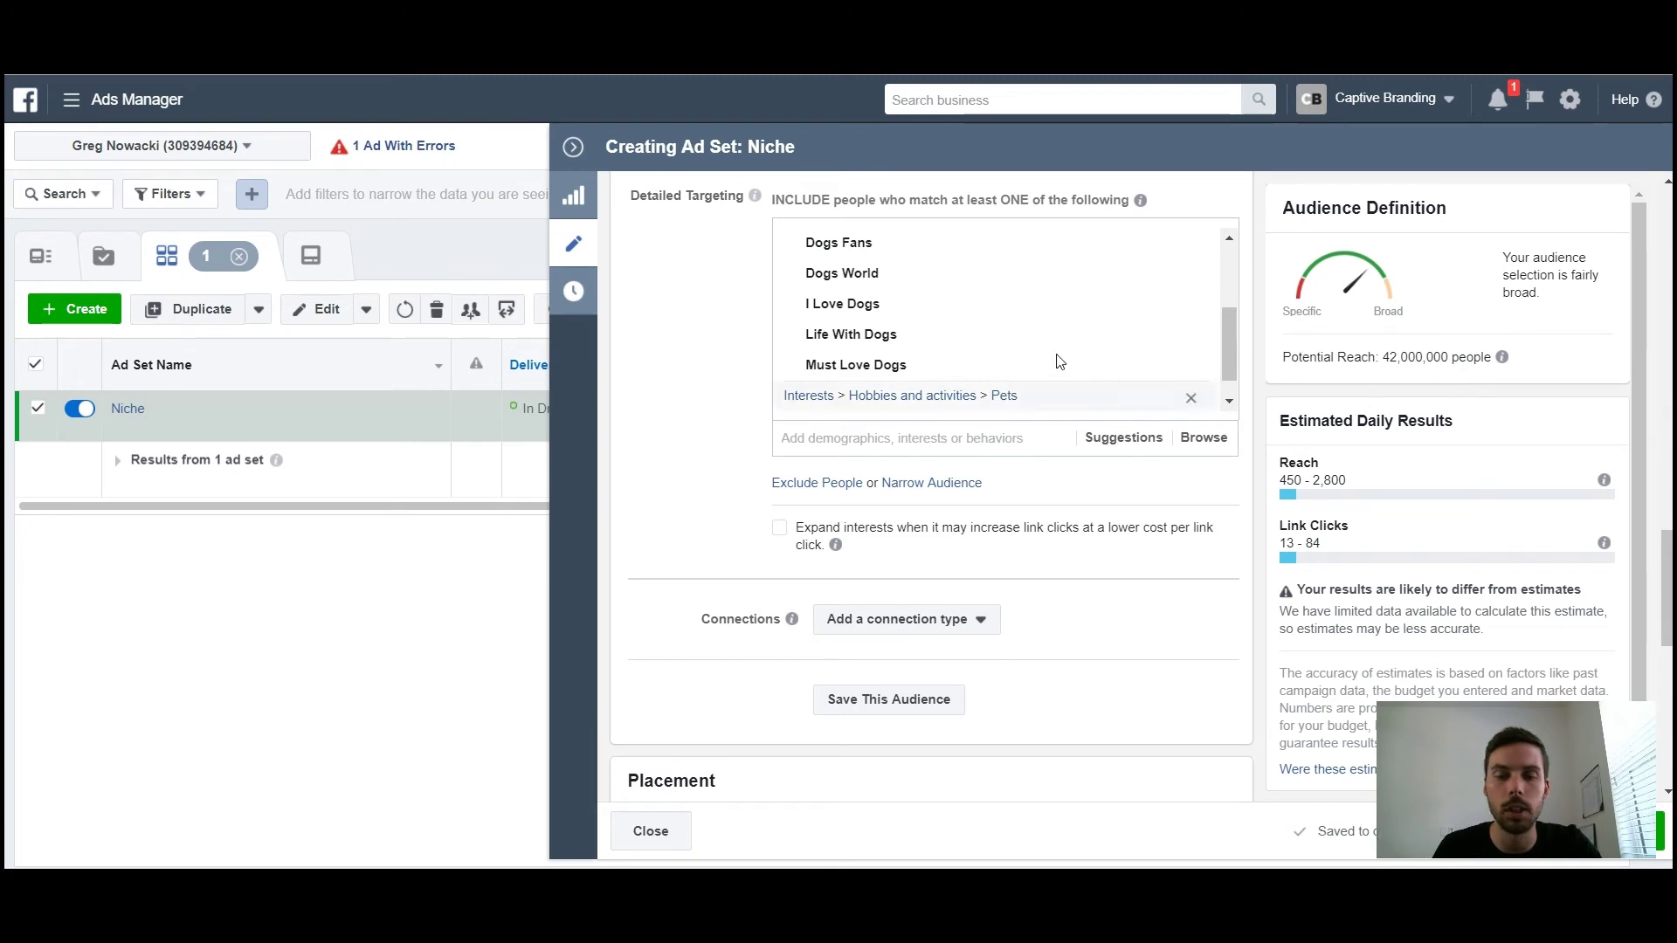
pyautogui.moveTo(836, 371)
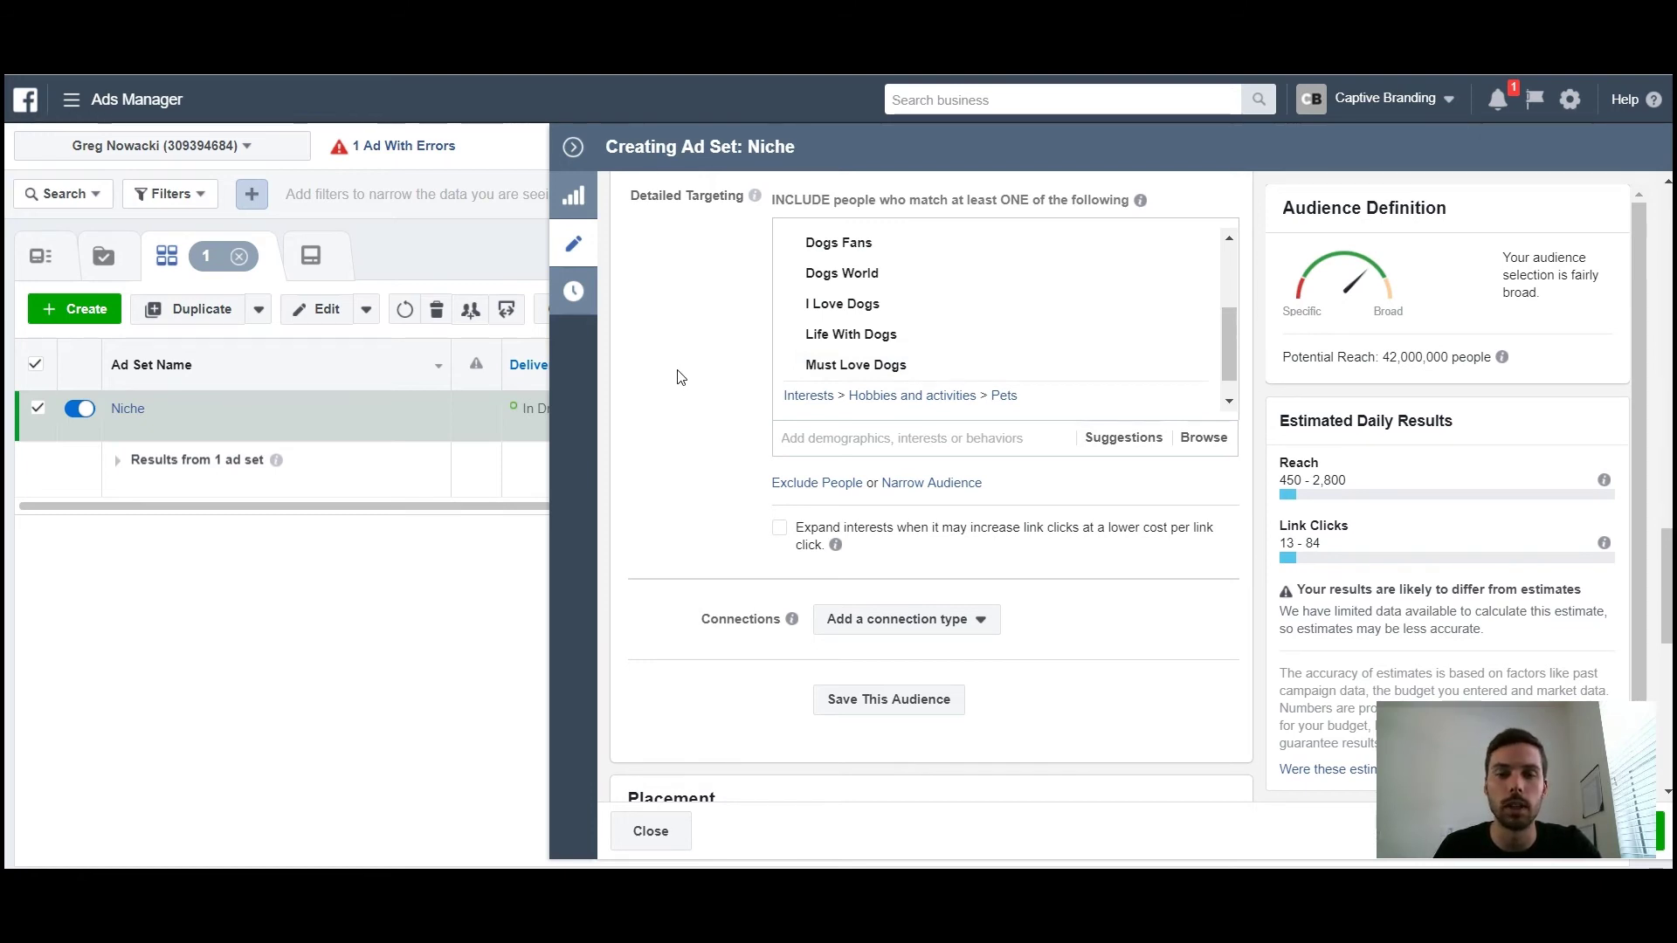
# Narrow the audience to people who must also match the interest German Shepherd
pyautogui.click(908, 484)
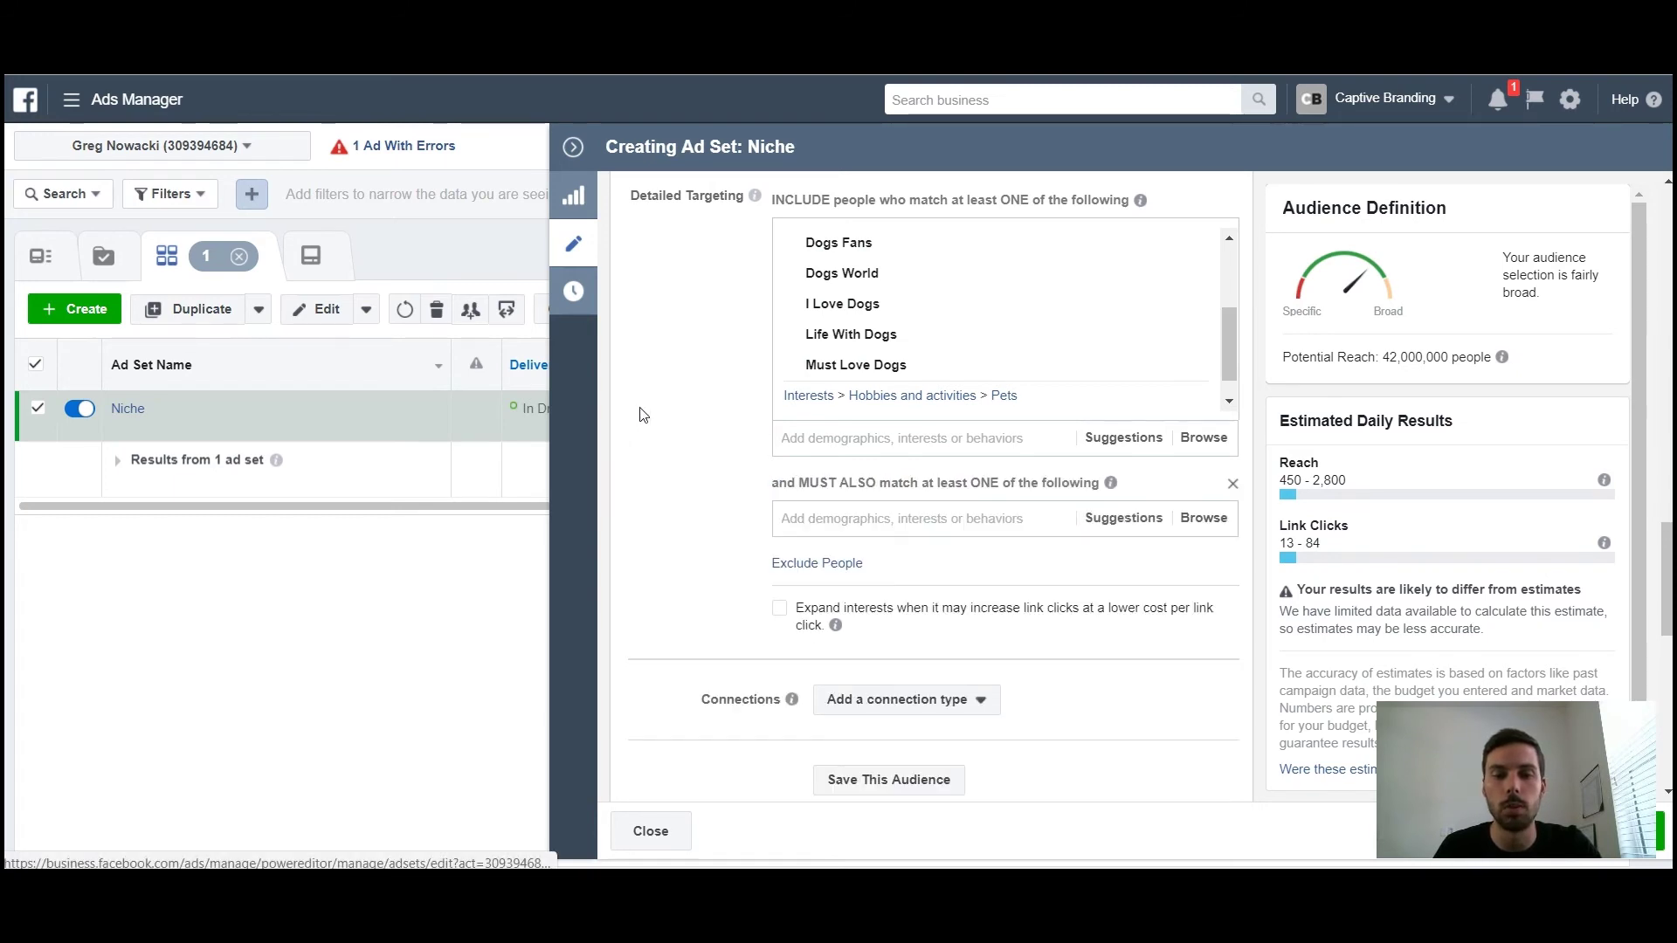
pyautogui.click(835, 515)
pyautogui.write('ger')
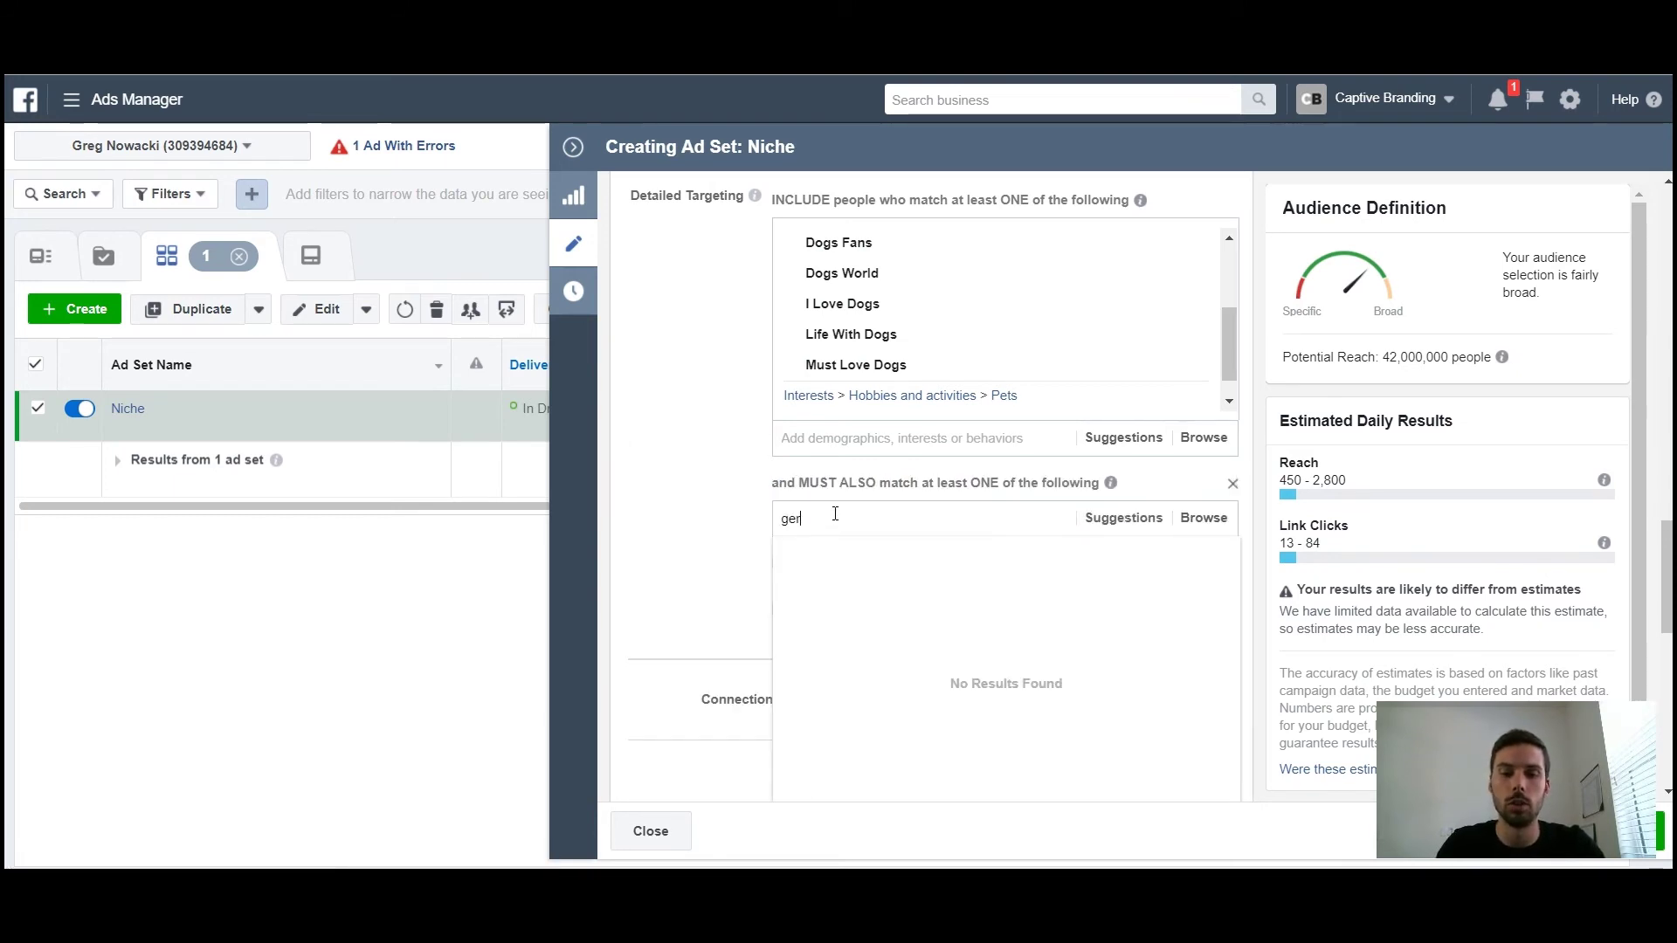
pyautogui.write('man shep')
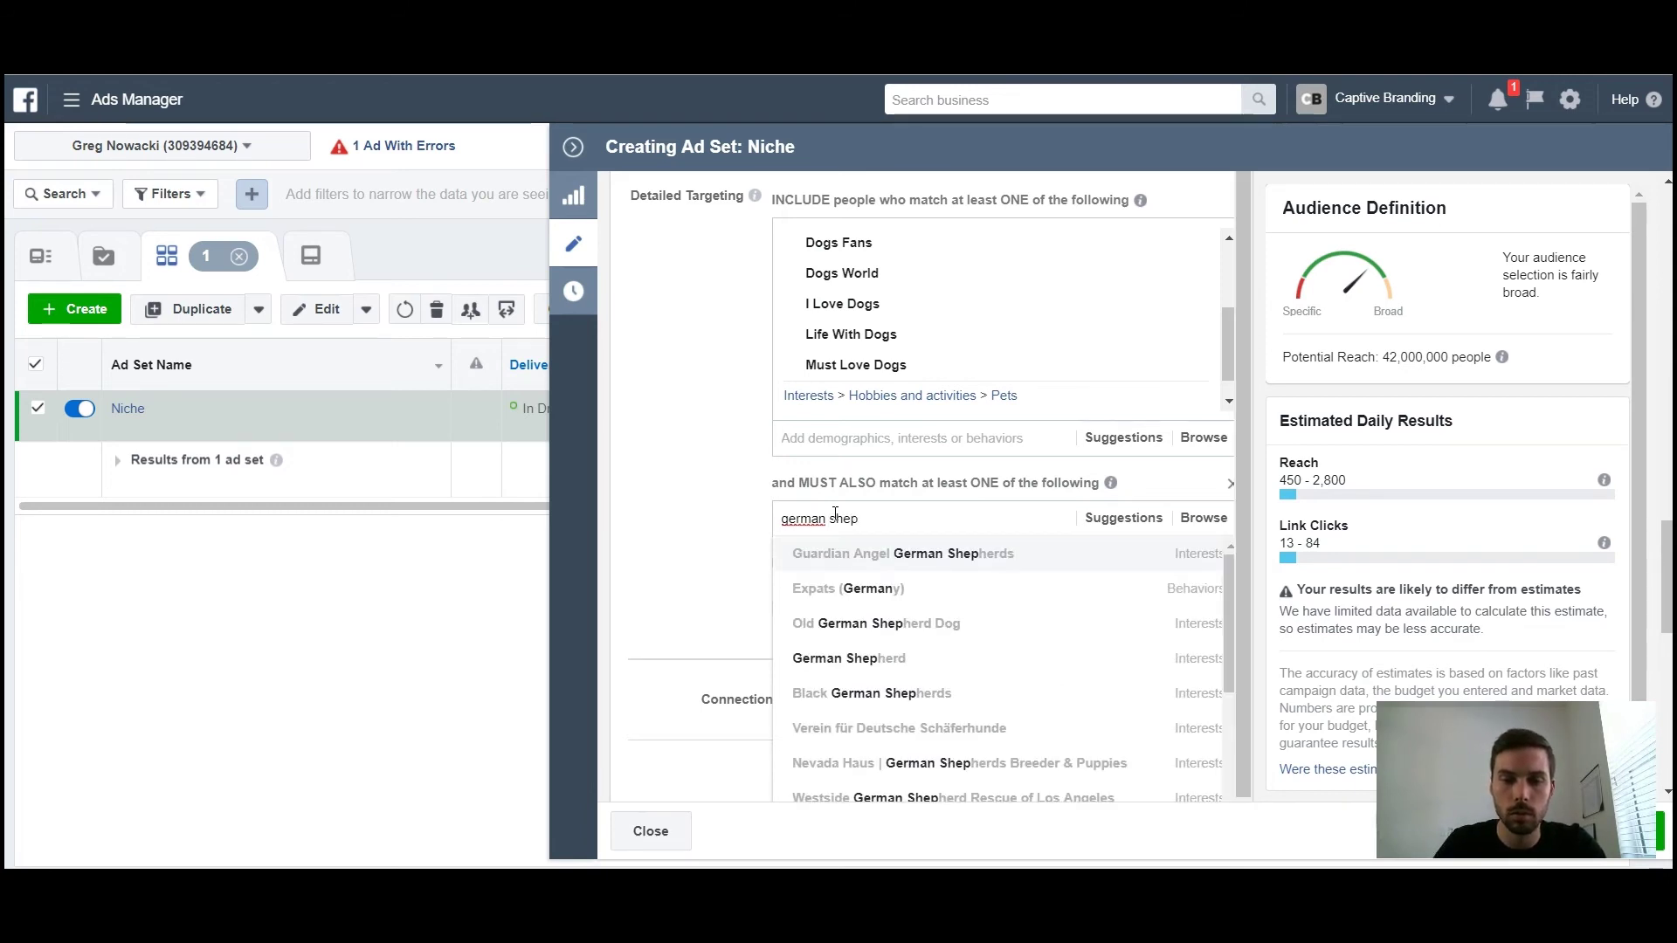
pyautogui.click(951, 660)
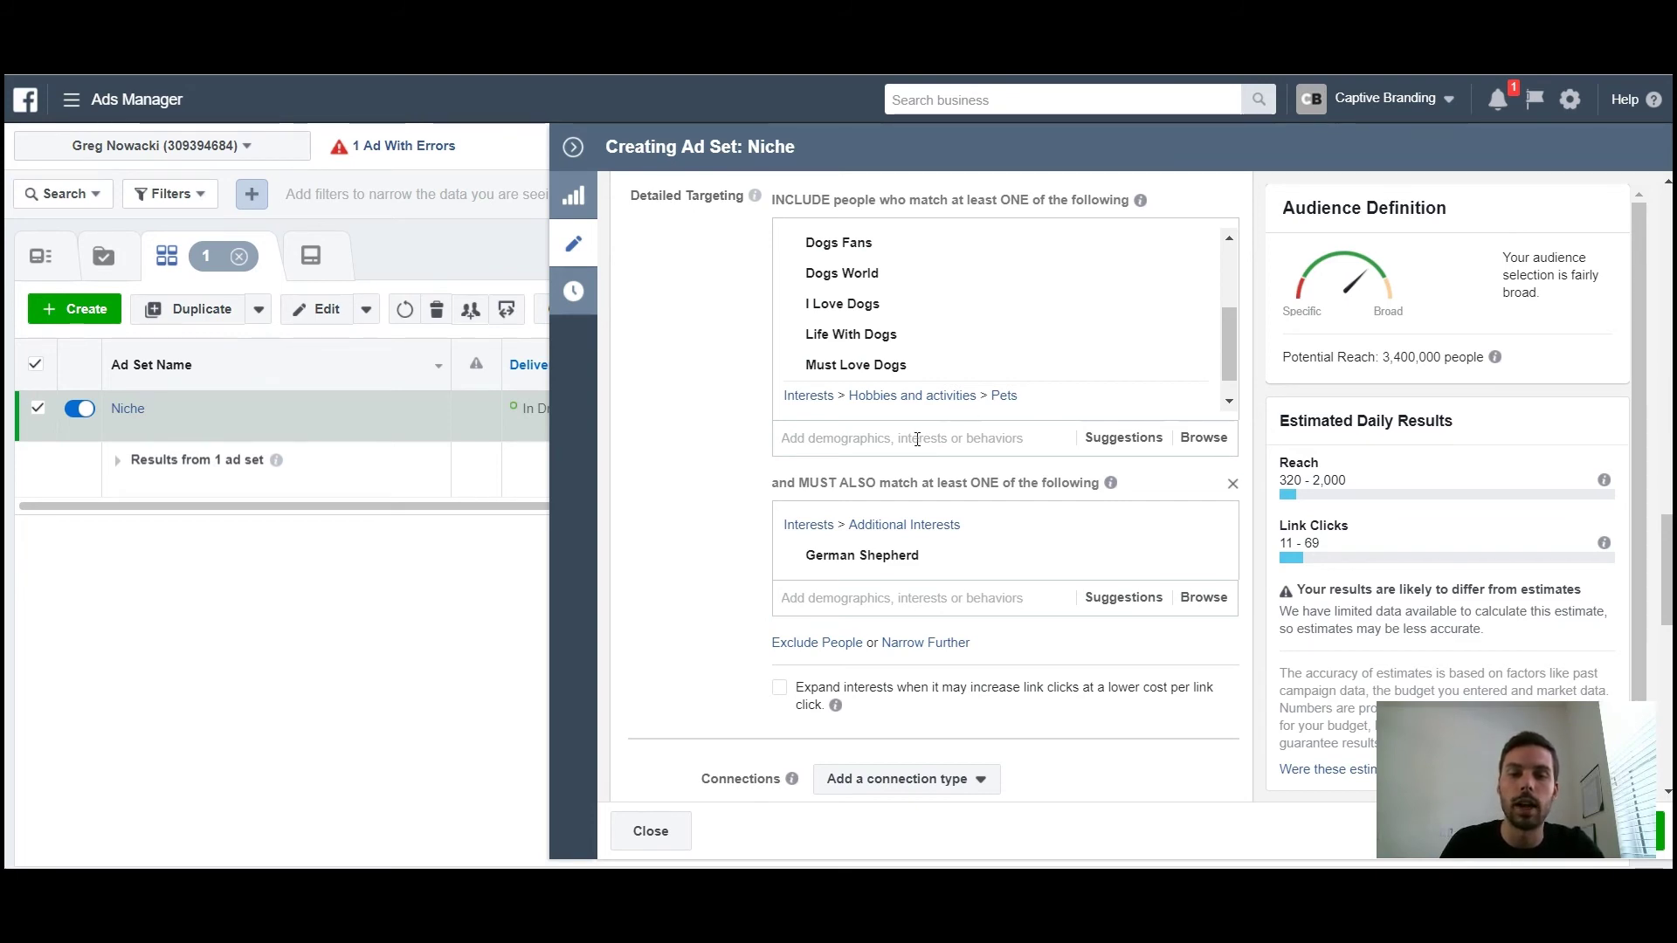
# Add German Shepherd to the main list of included interests and remove the additional must-also-match condition
pyautogui.write('ger')
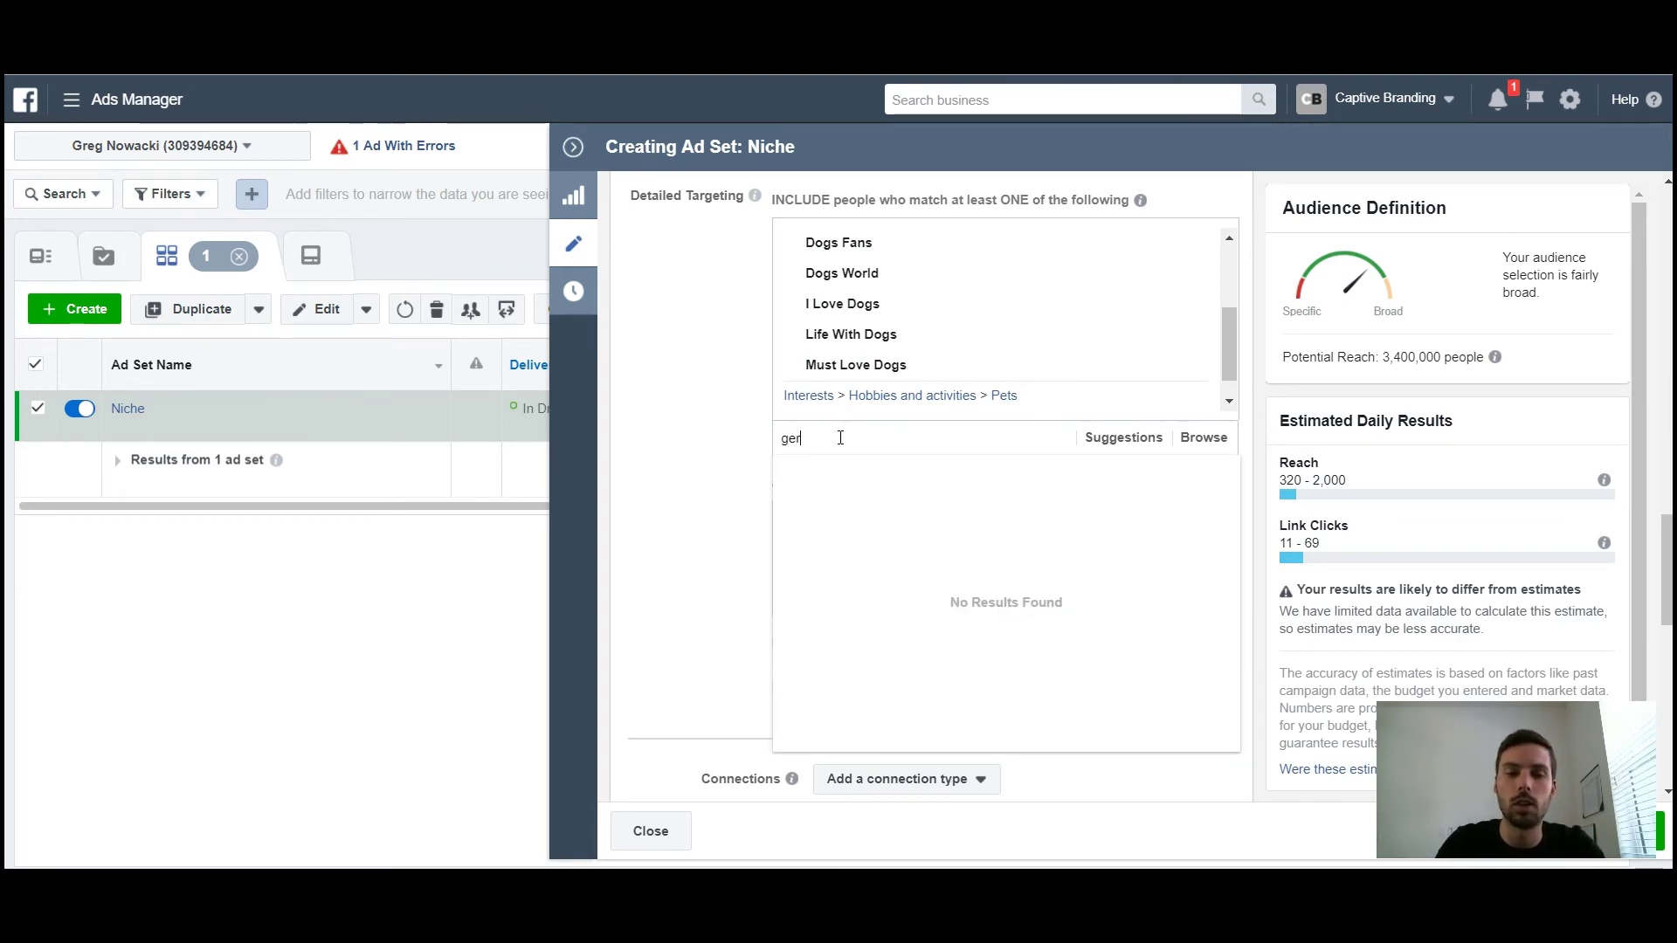
pyautogui.write('man')
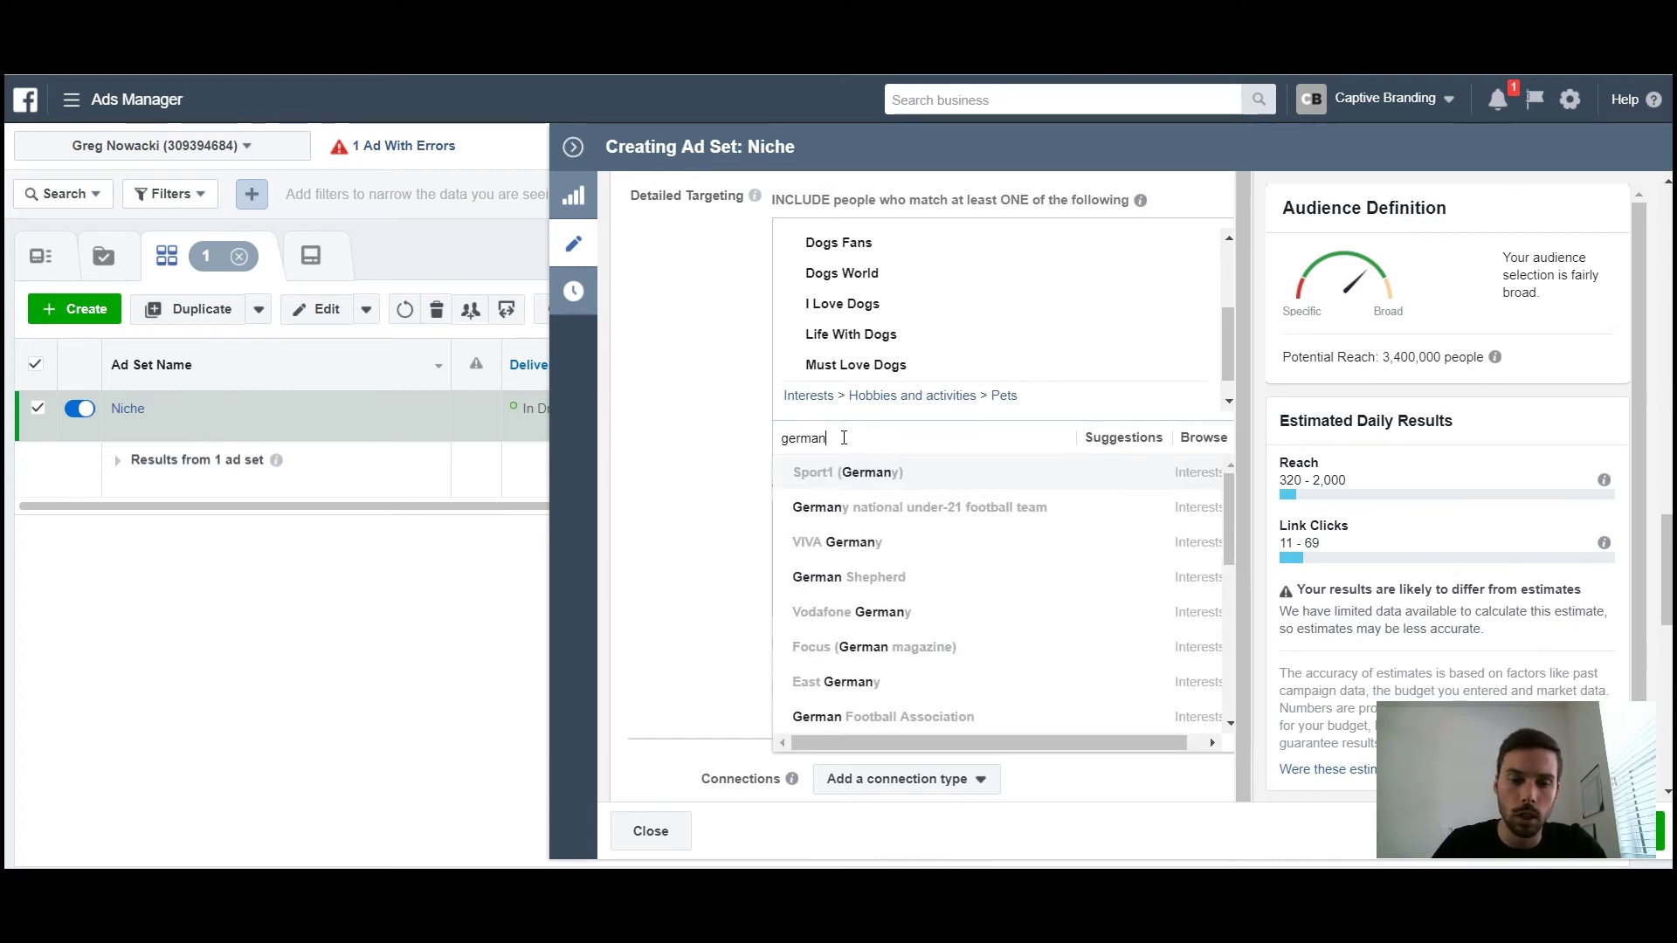
pyautogui.click(885, 583)
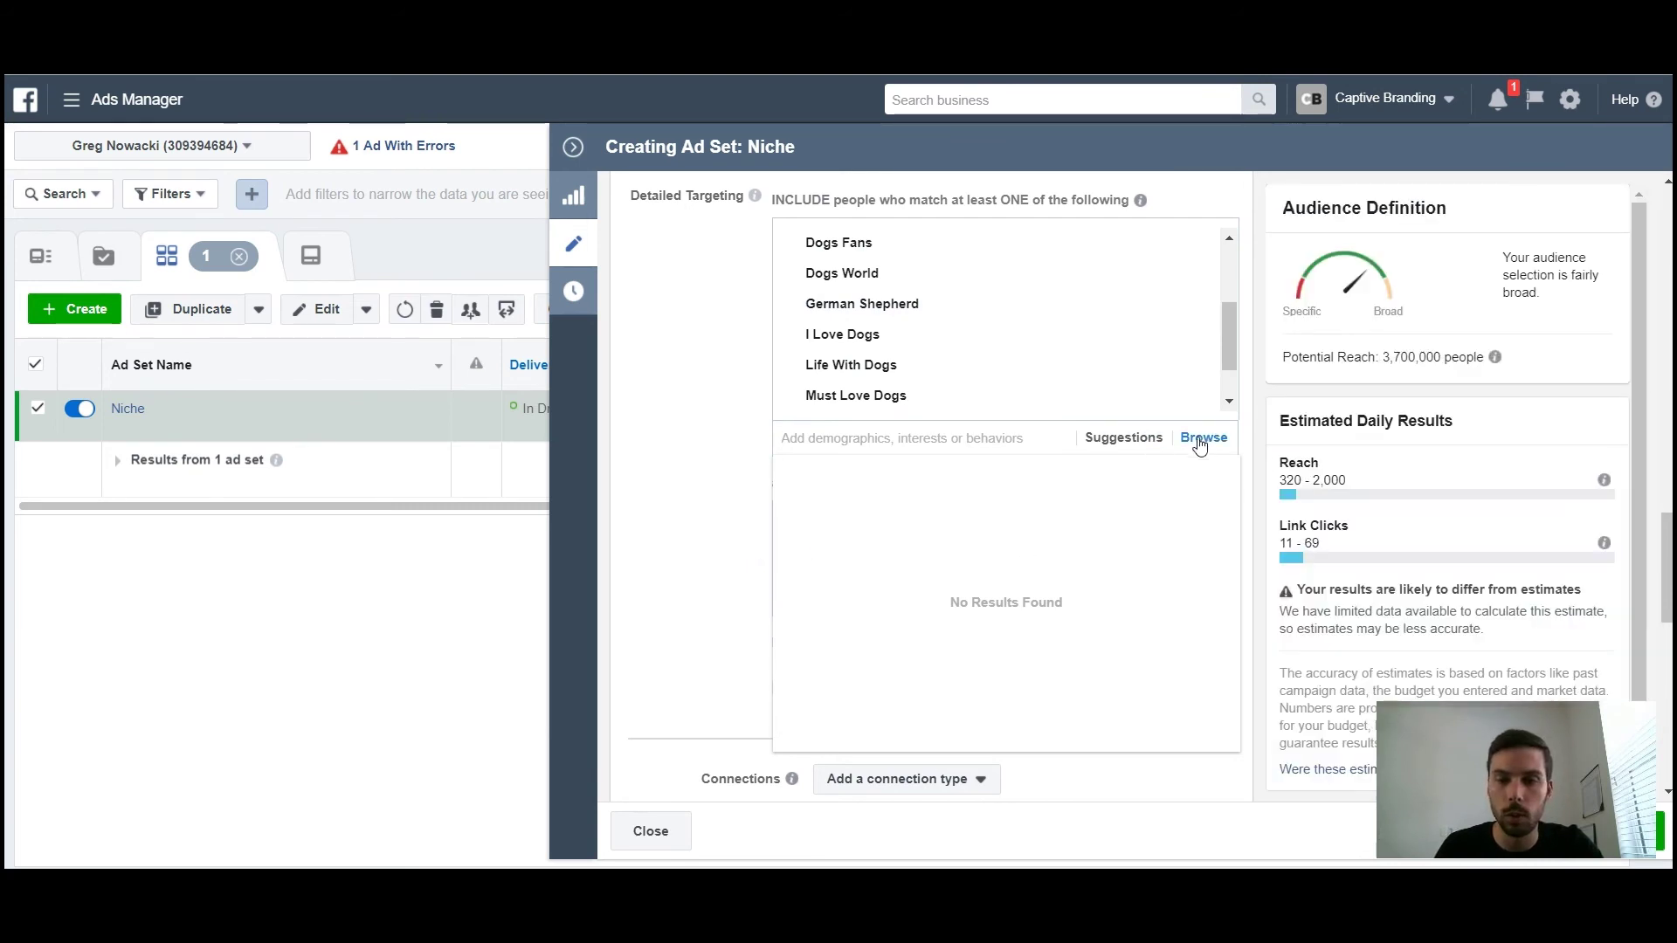
pyautogui.click(708, 489)
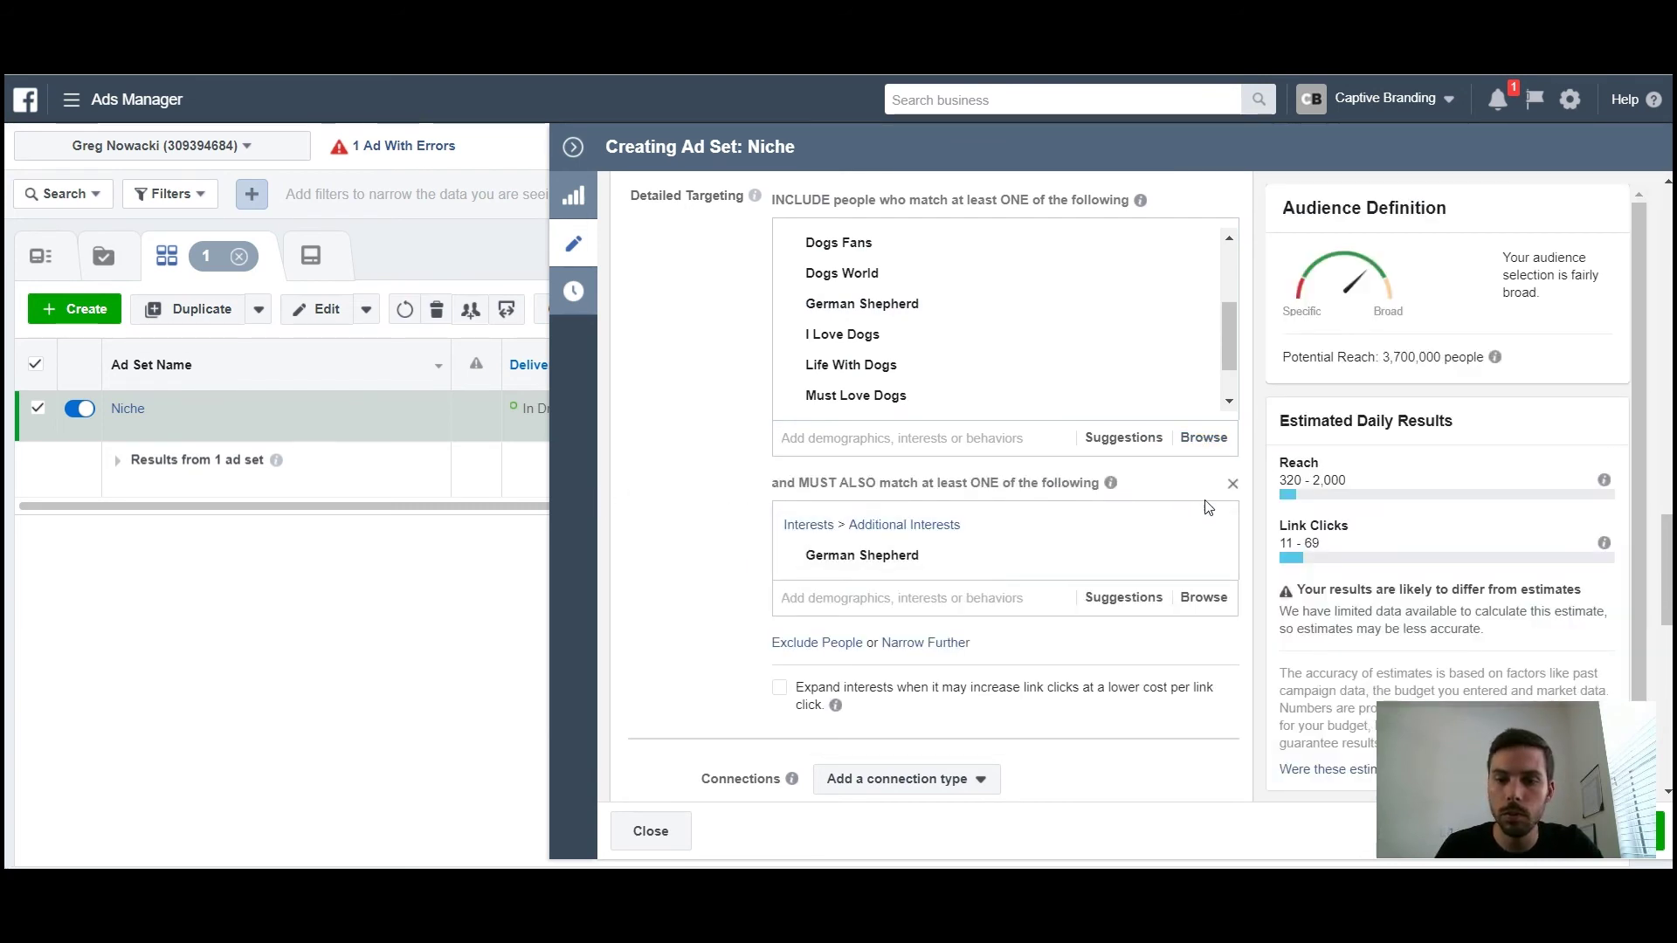
pyautogui.click(1233, 486)
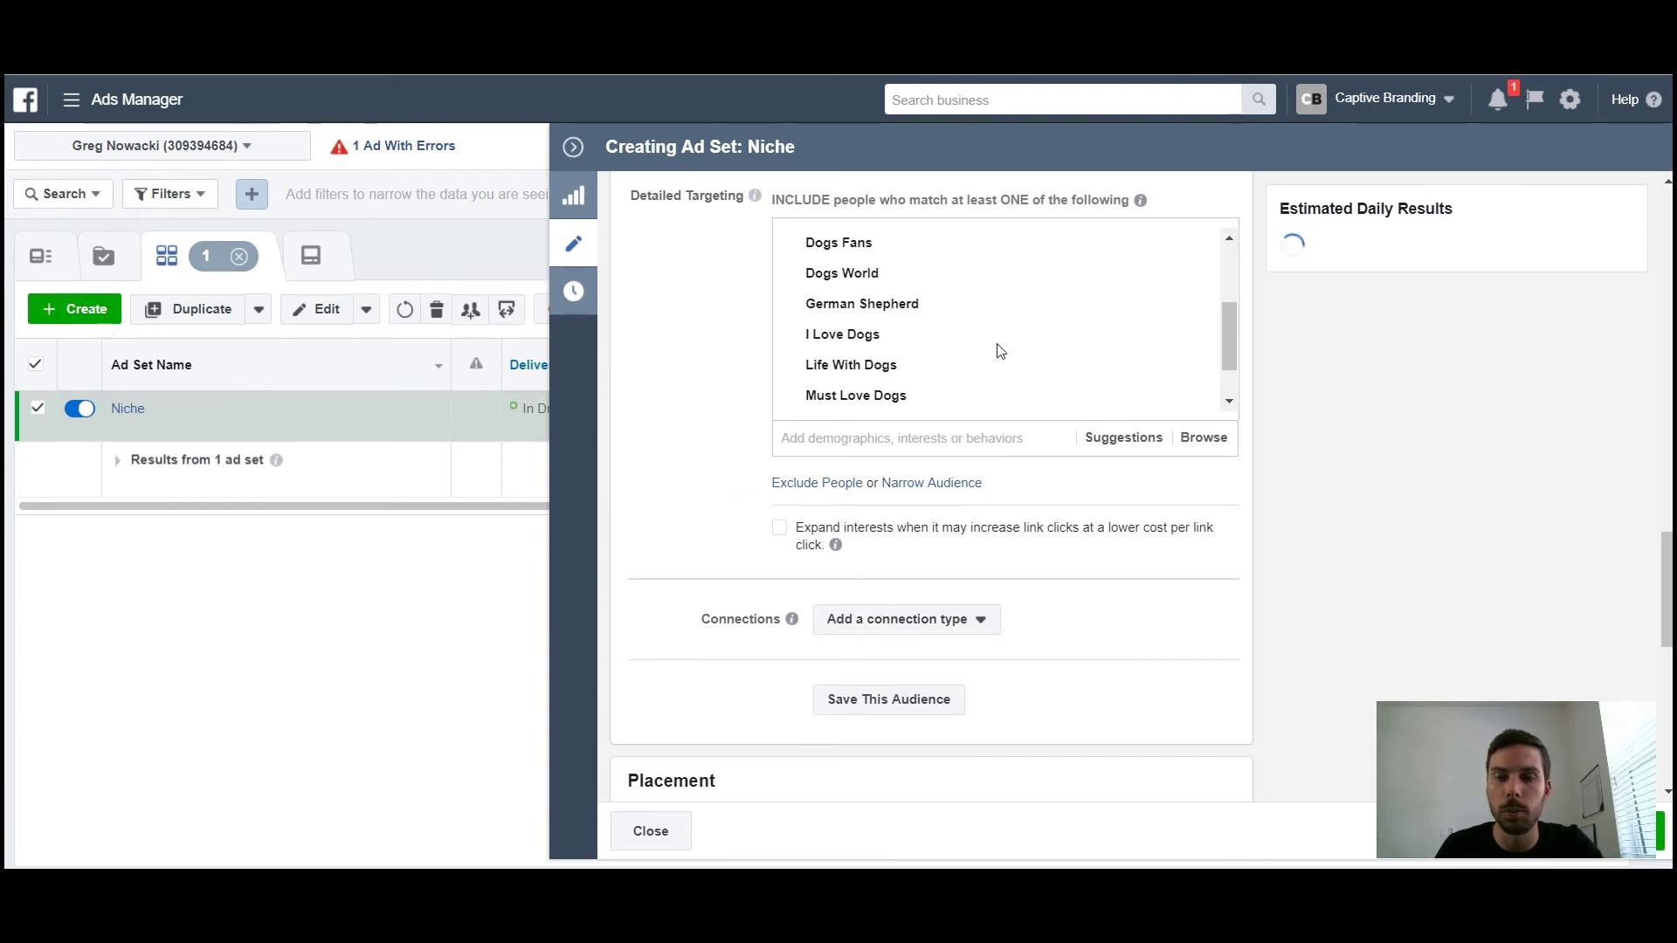
pyautogui.moveTo(974, 337)
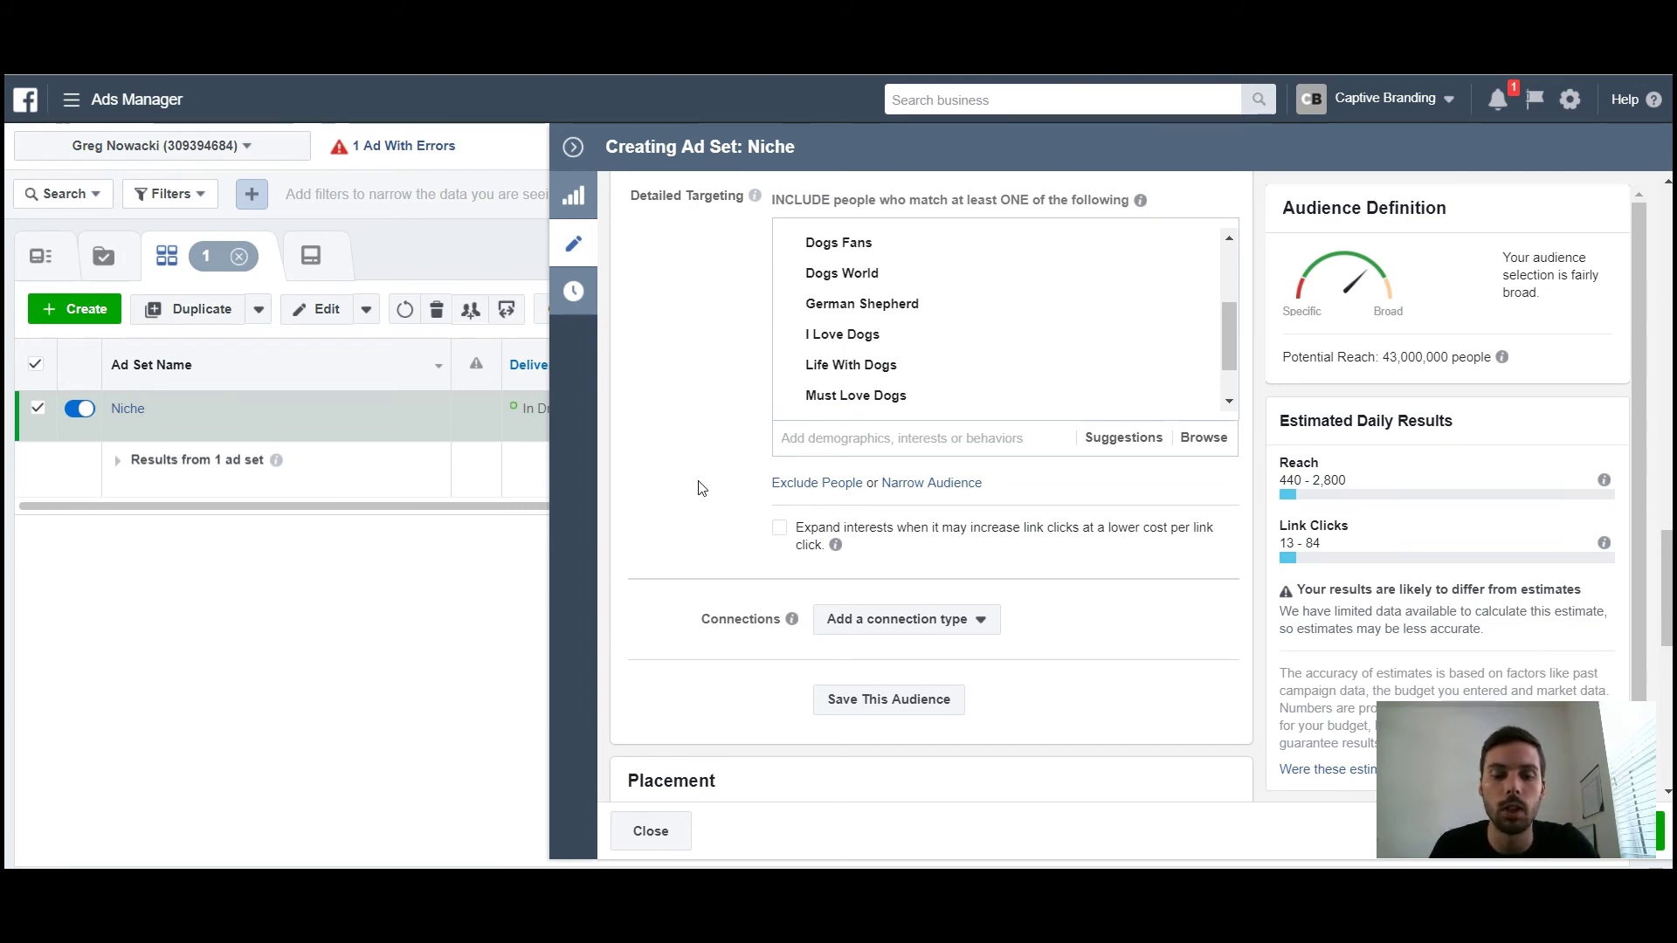
# Switch the Niche ad set to manually edited placements and restrict its device types to Mobile Only
pyautogui.scroll(-2, 699, 488)
pyautogui.scroll(-3, 699, 488)
pyautogui.scroll(-3, 699, 488)
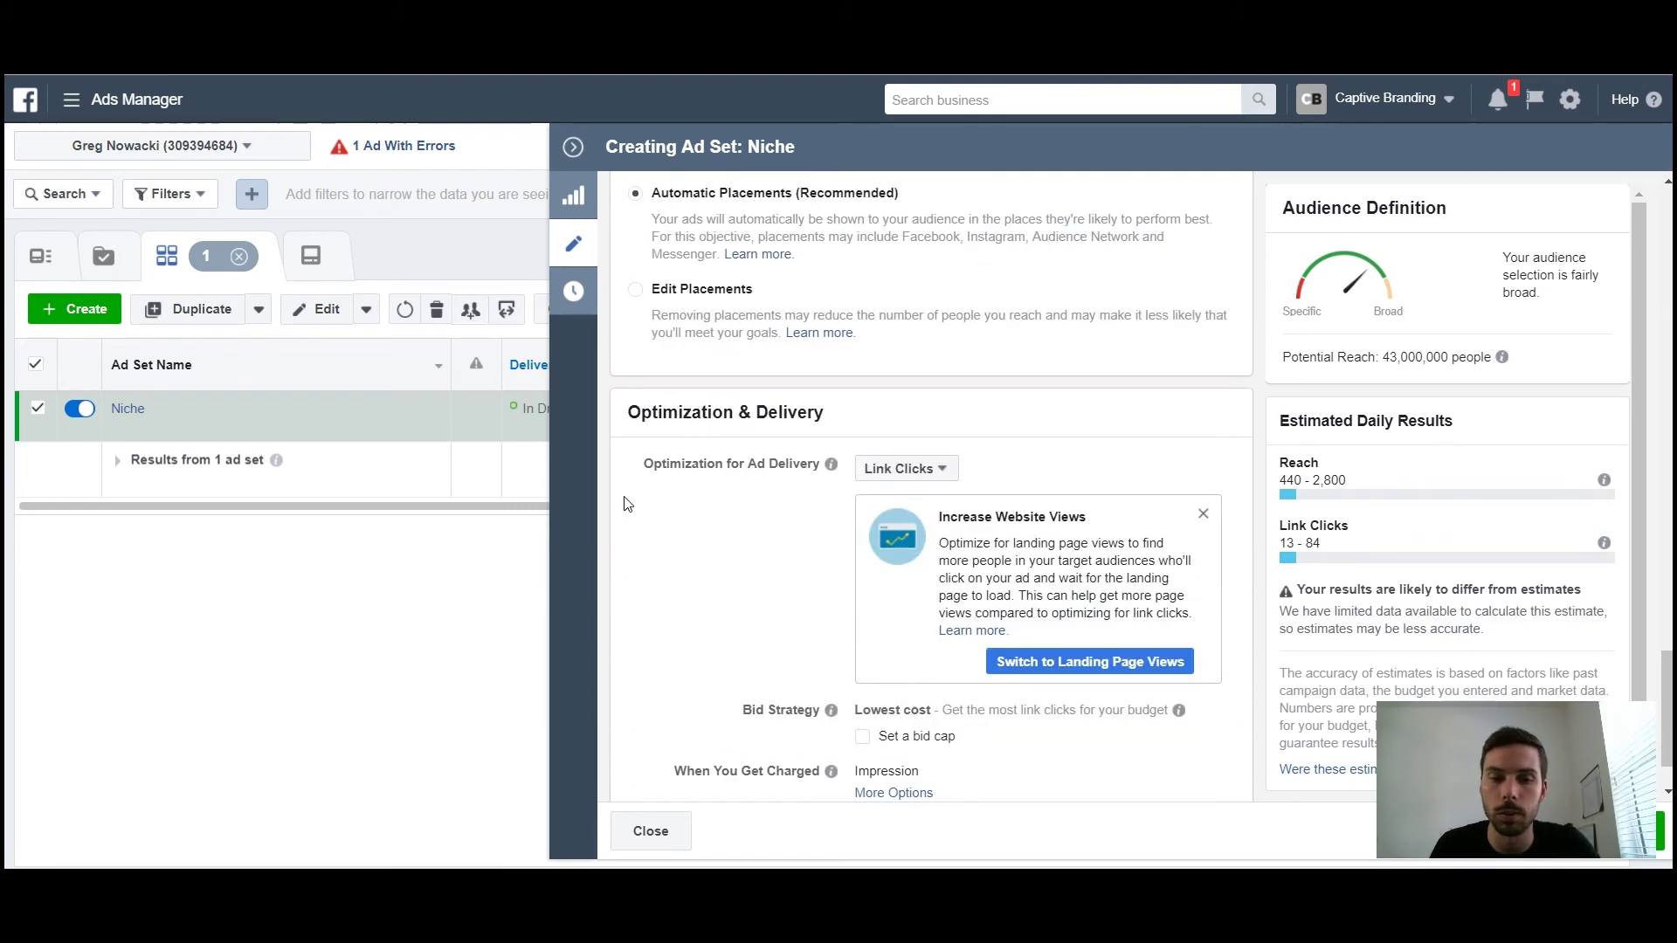
pyautogui.click(636, 286)
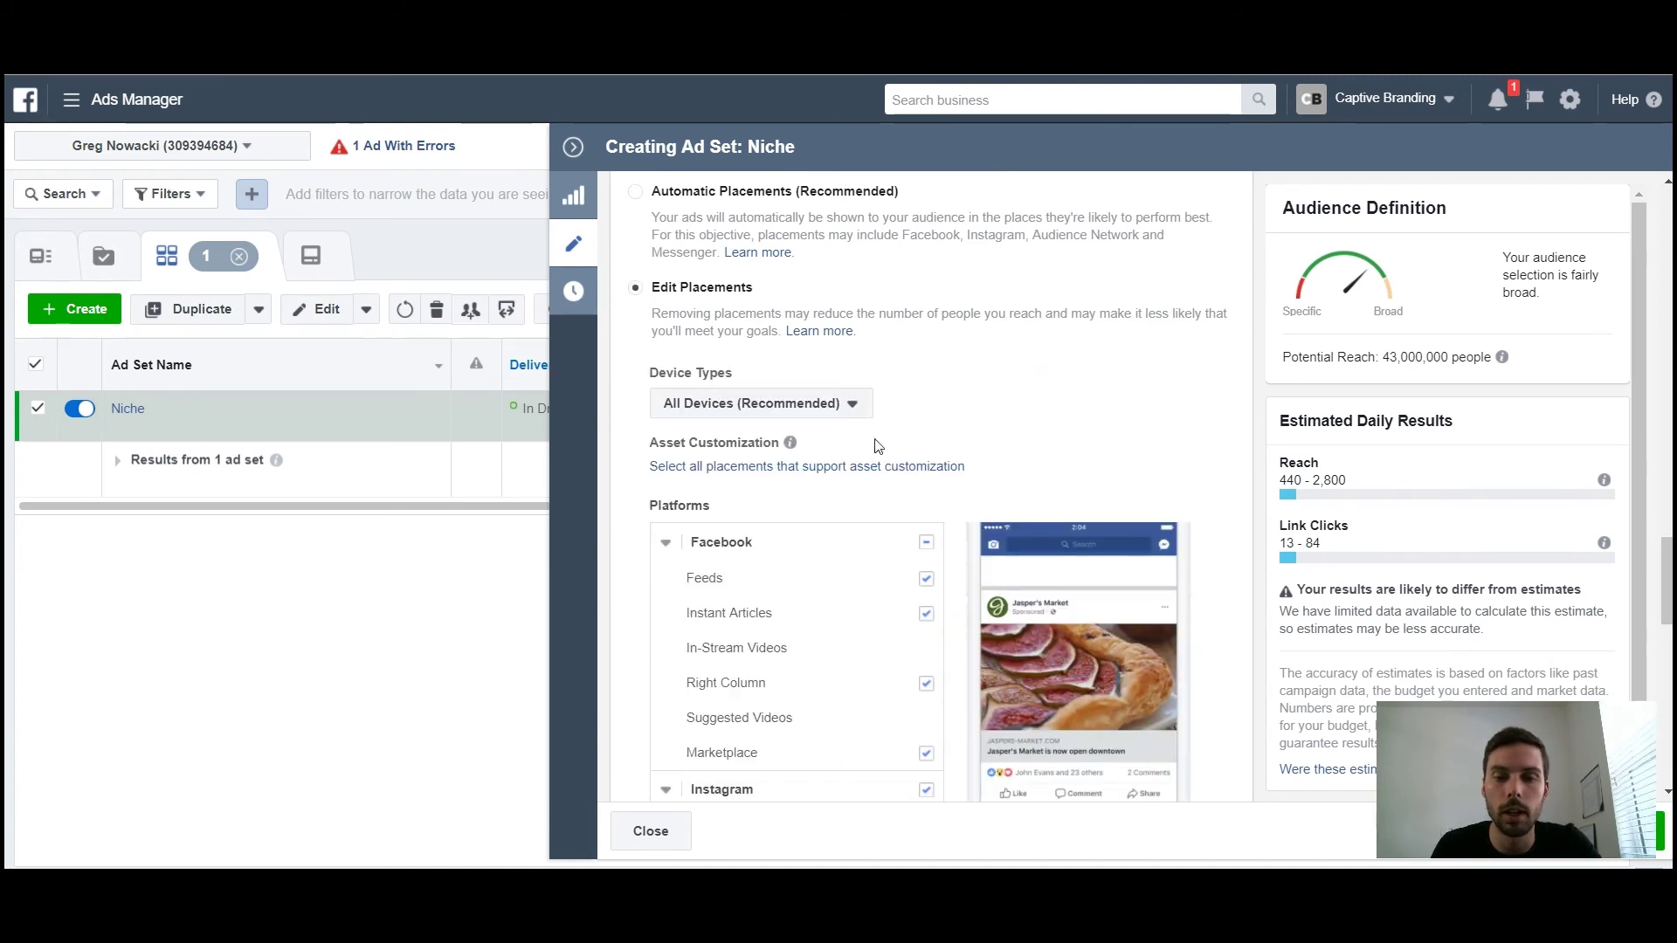
pyautogui.click(730, 408)
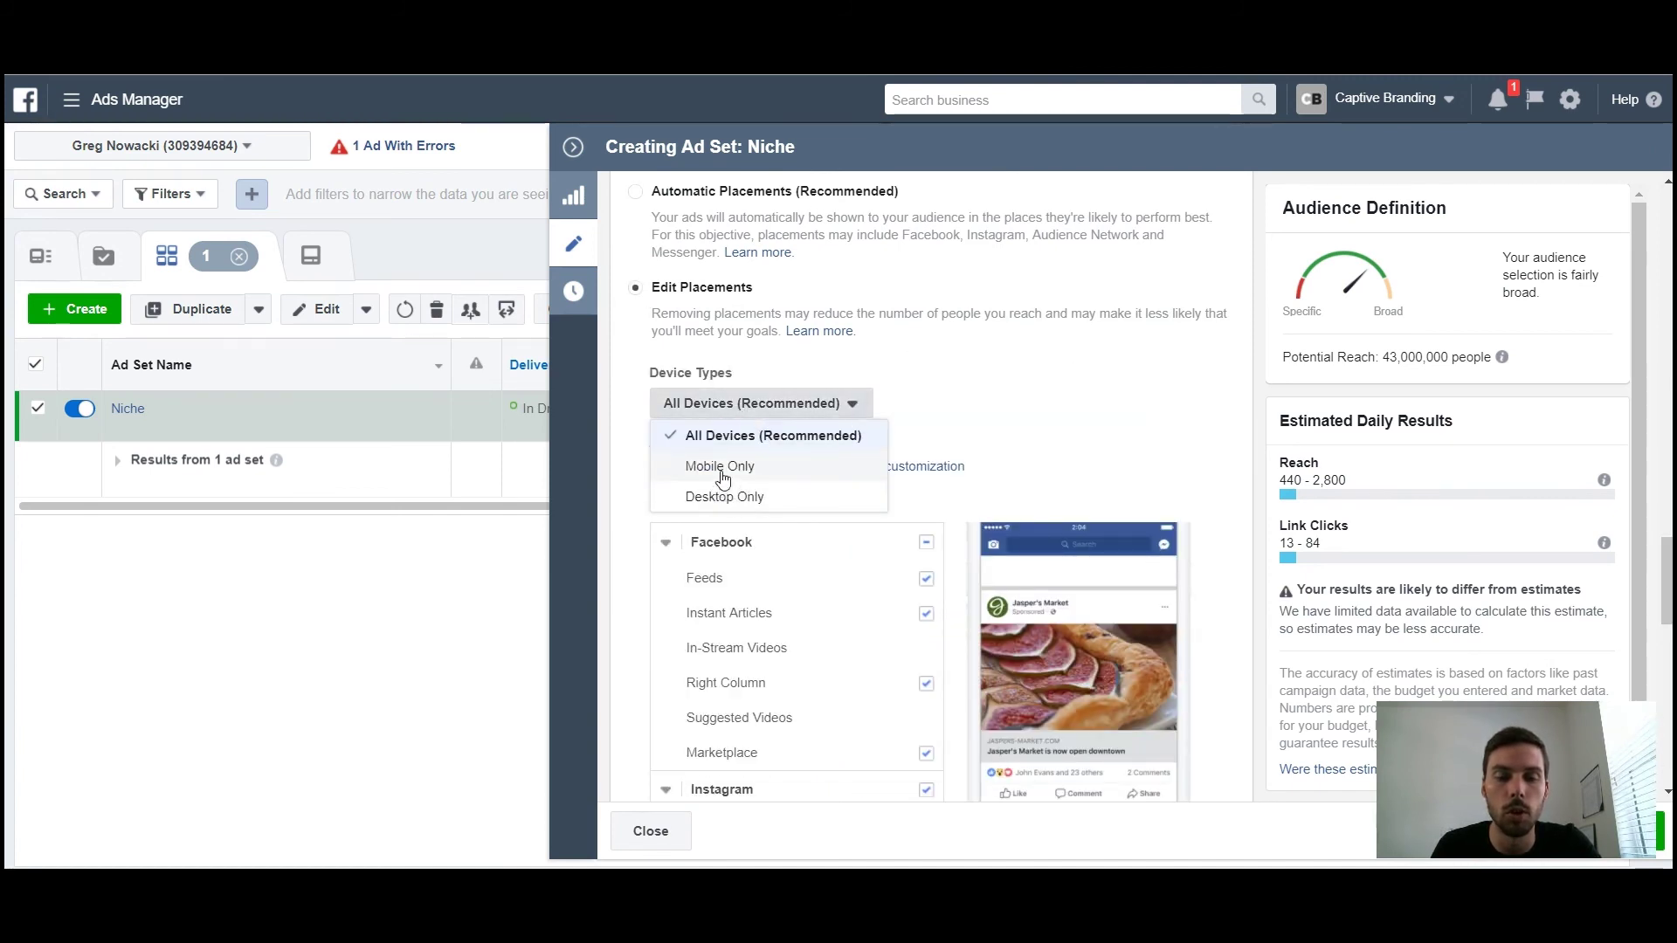
pyautogui.press('Return')
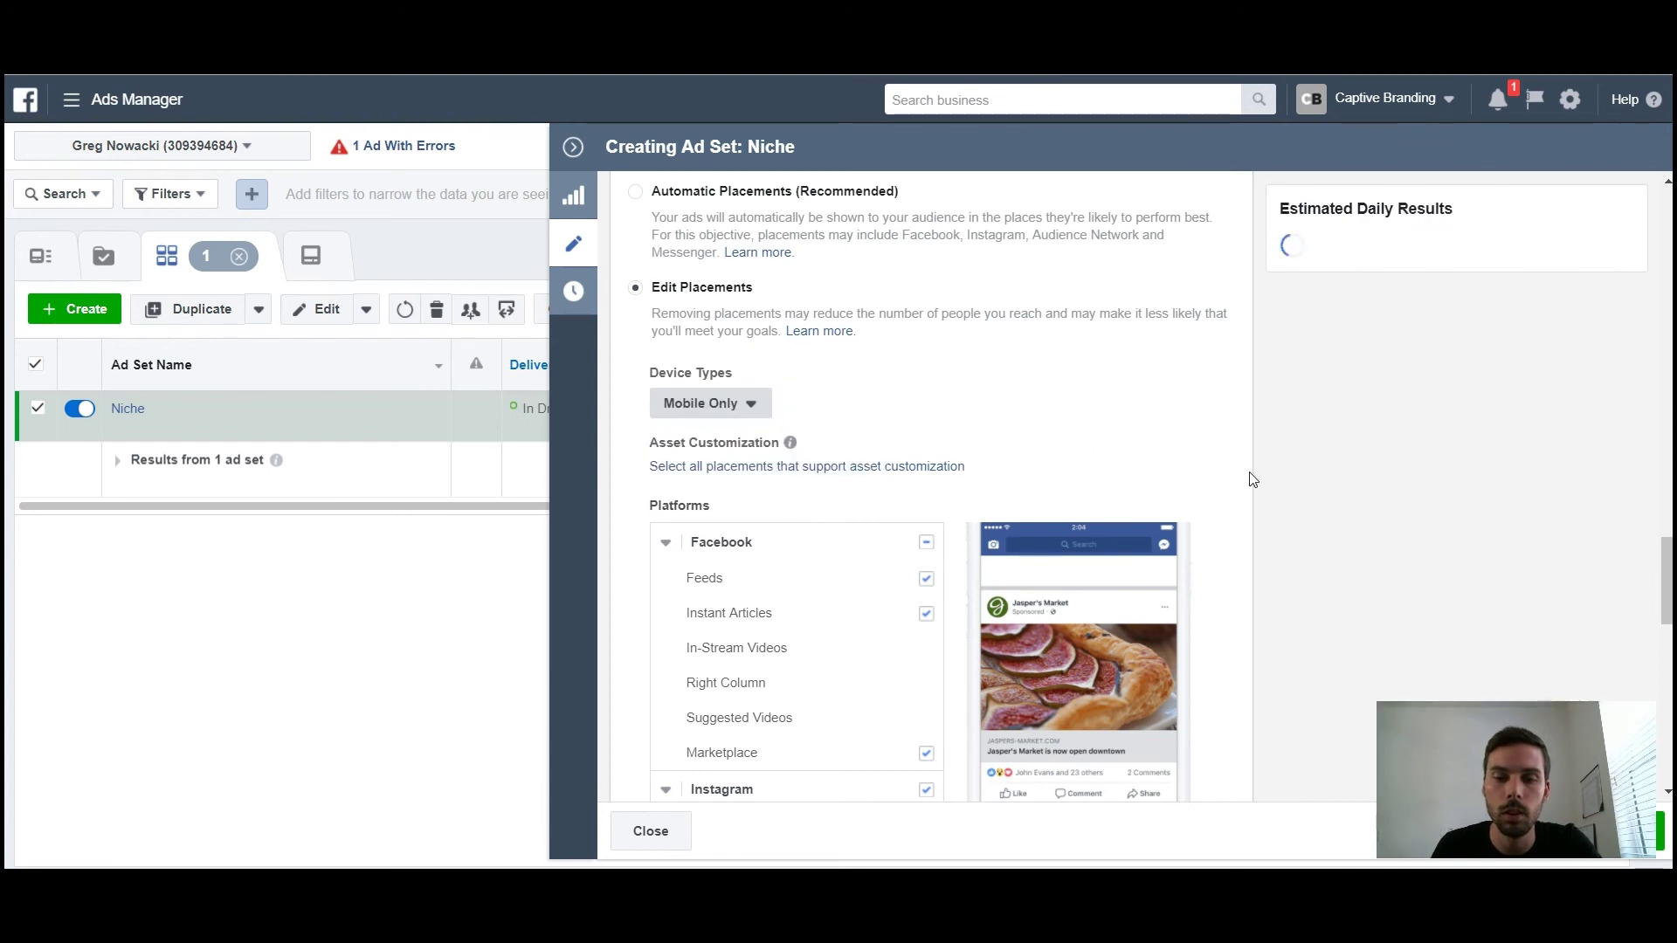
# Deselect the Facebook, Instagram Feed, Audience Network and Messenger placements, keeping only Instagram Stories
pyautogui.scroll(-3, 1214, 472)
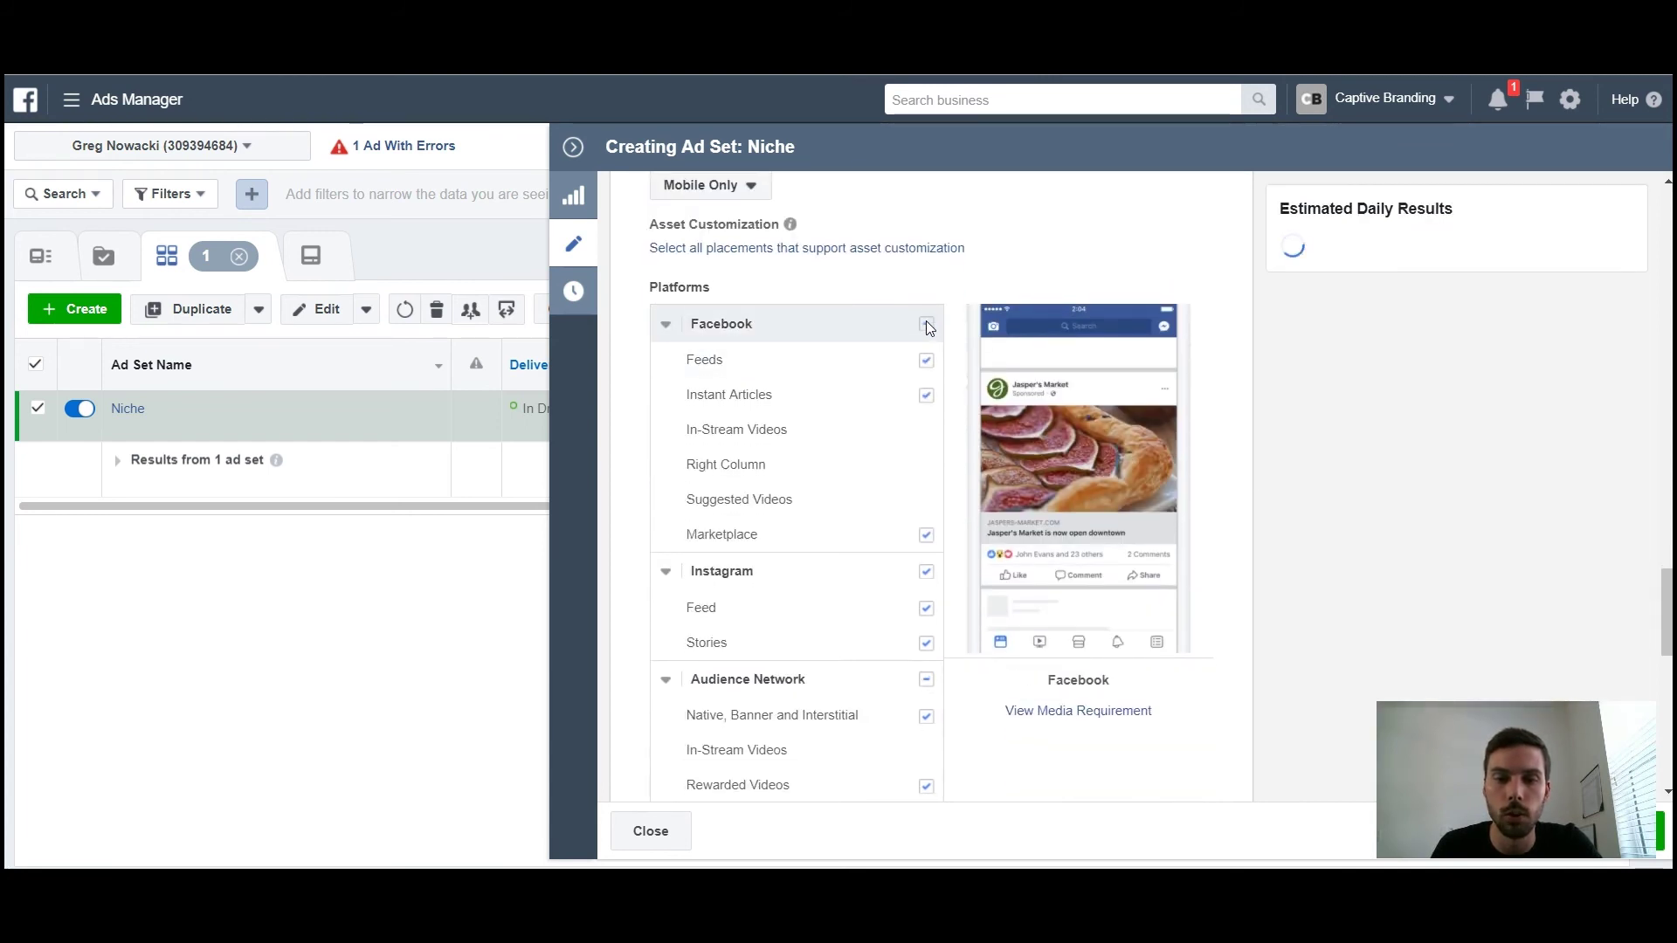
pyautogui.click(926, 323)
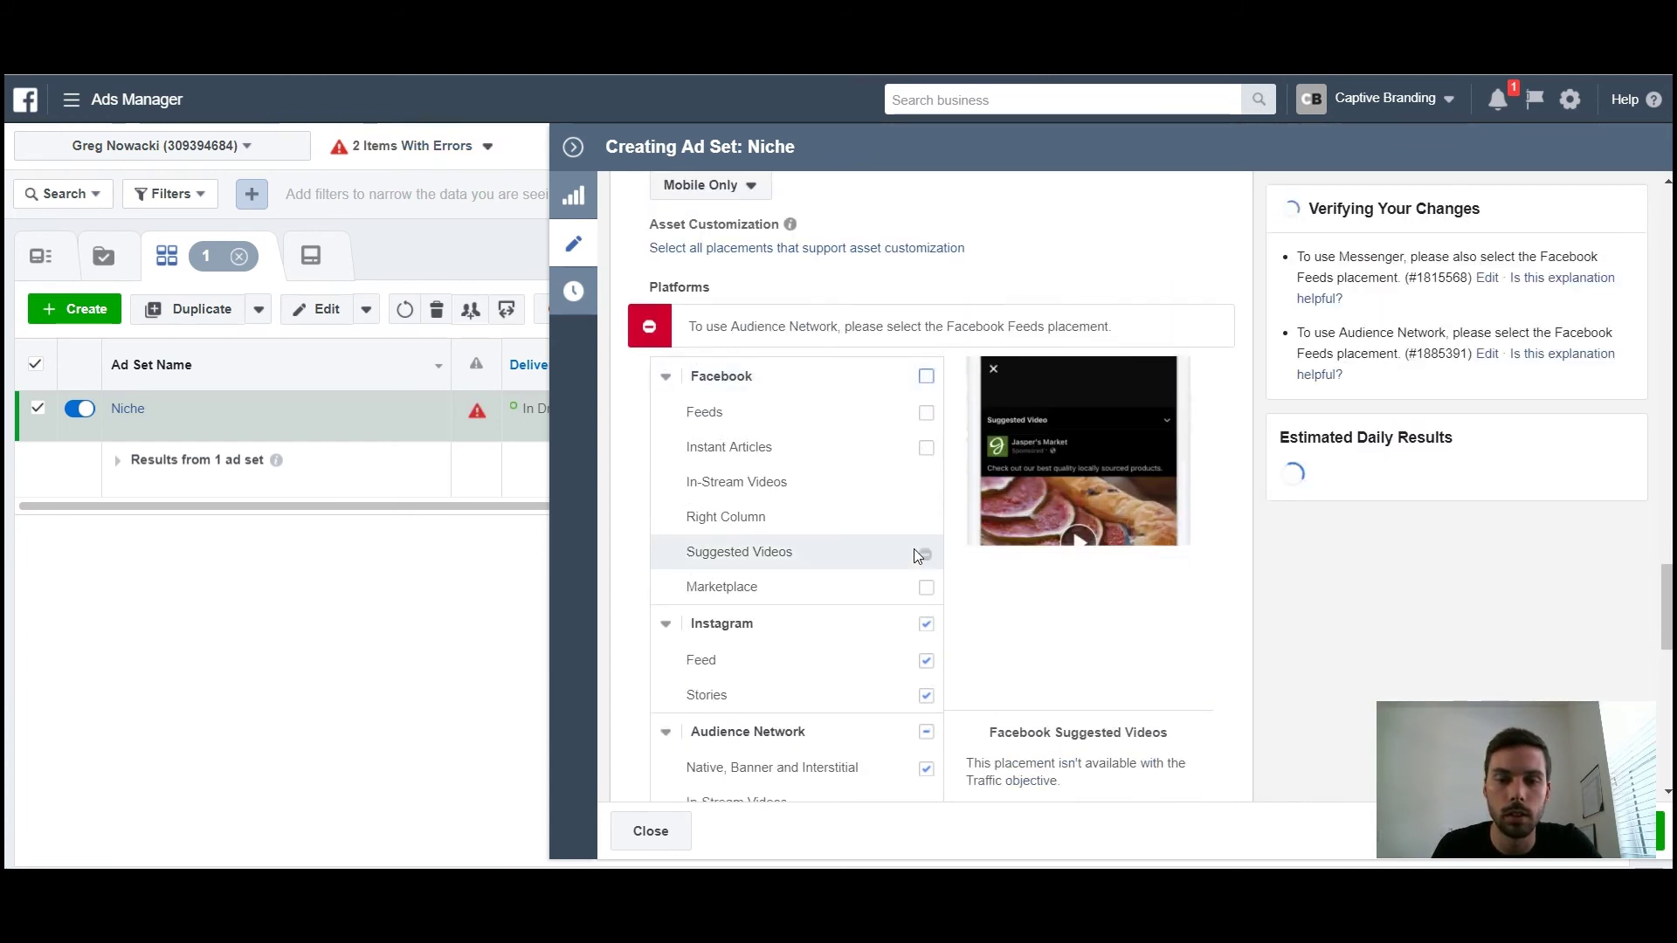
pyautogui.scroll(-3, 914, 548)
pyautogui.click(928, 441)
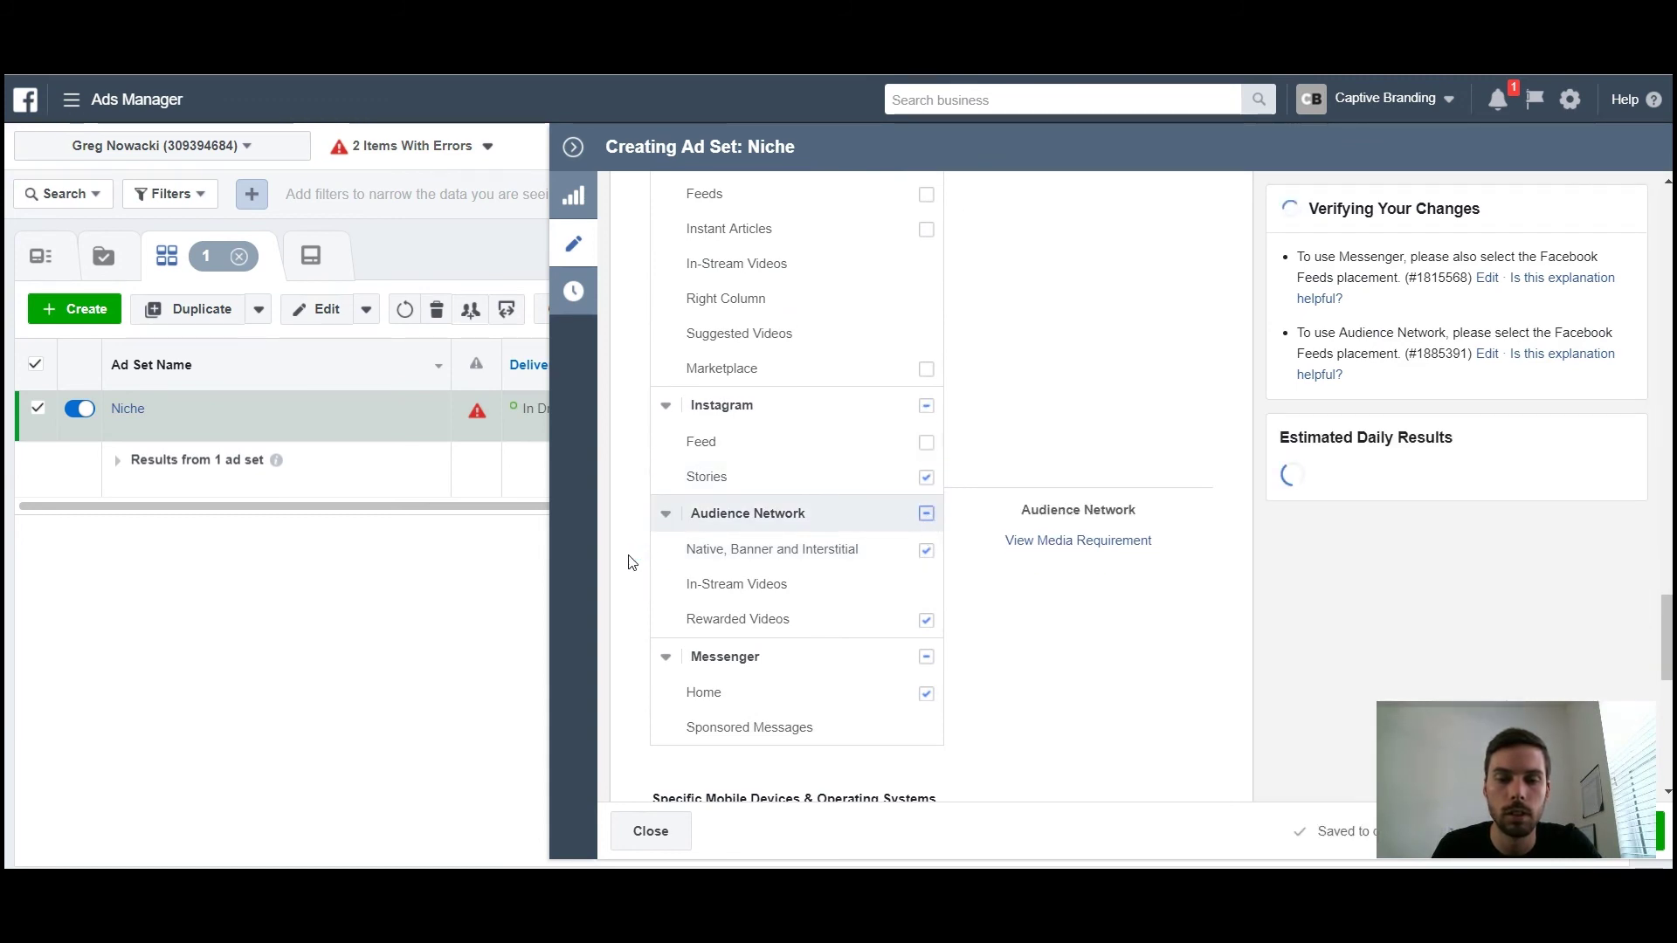
pyautogui.scroll(-5, 930, 645)
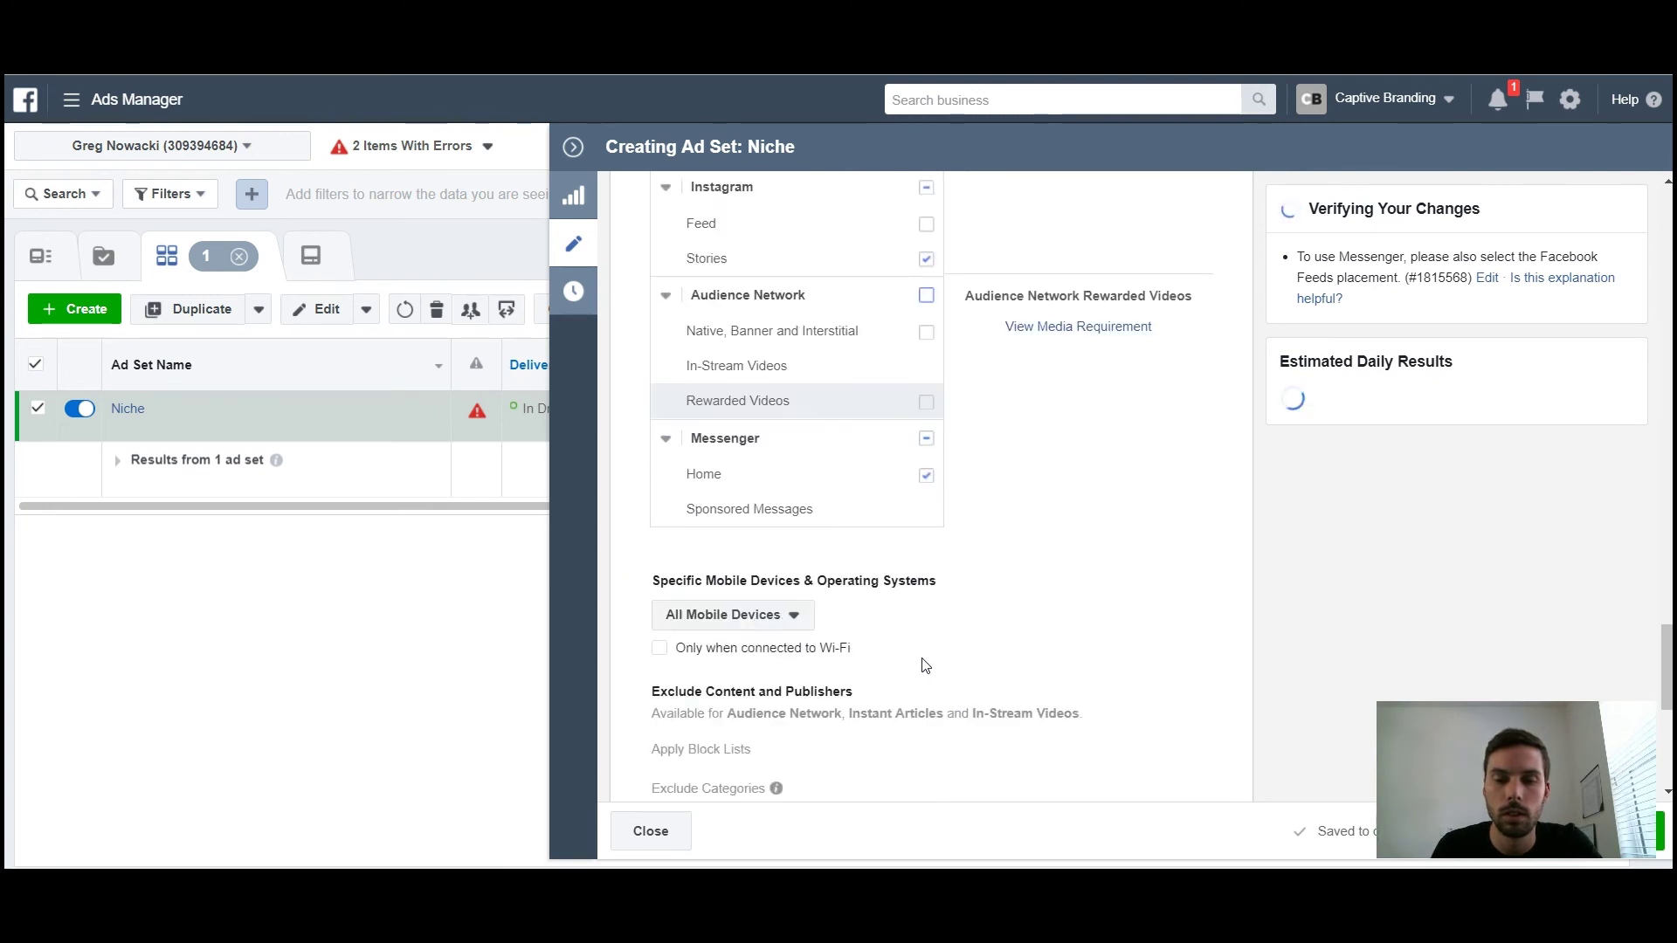
pyautogui.click(926, 221)
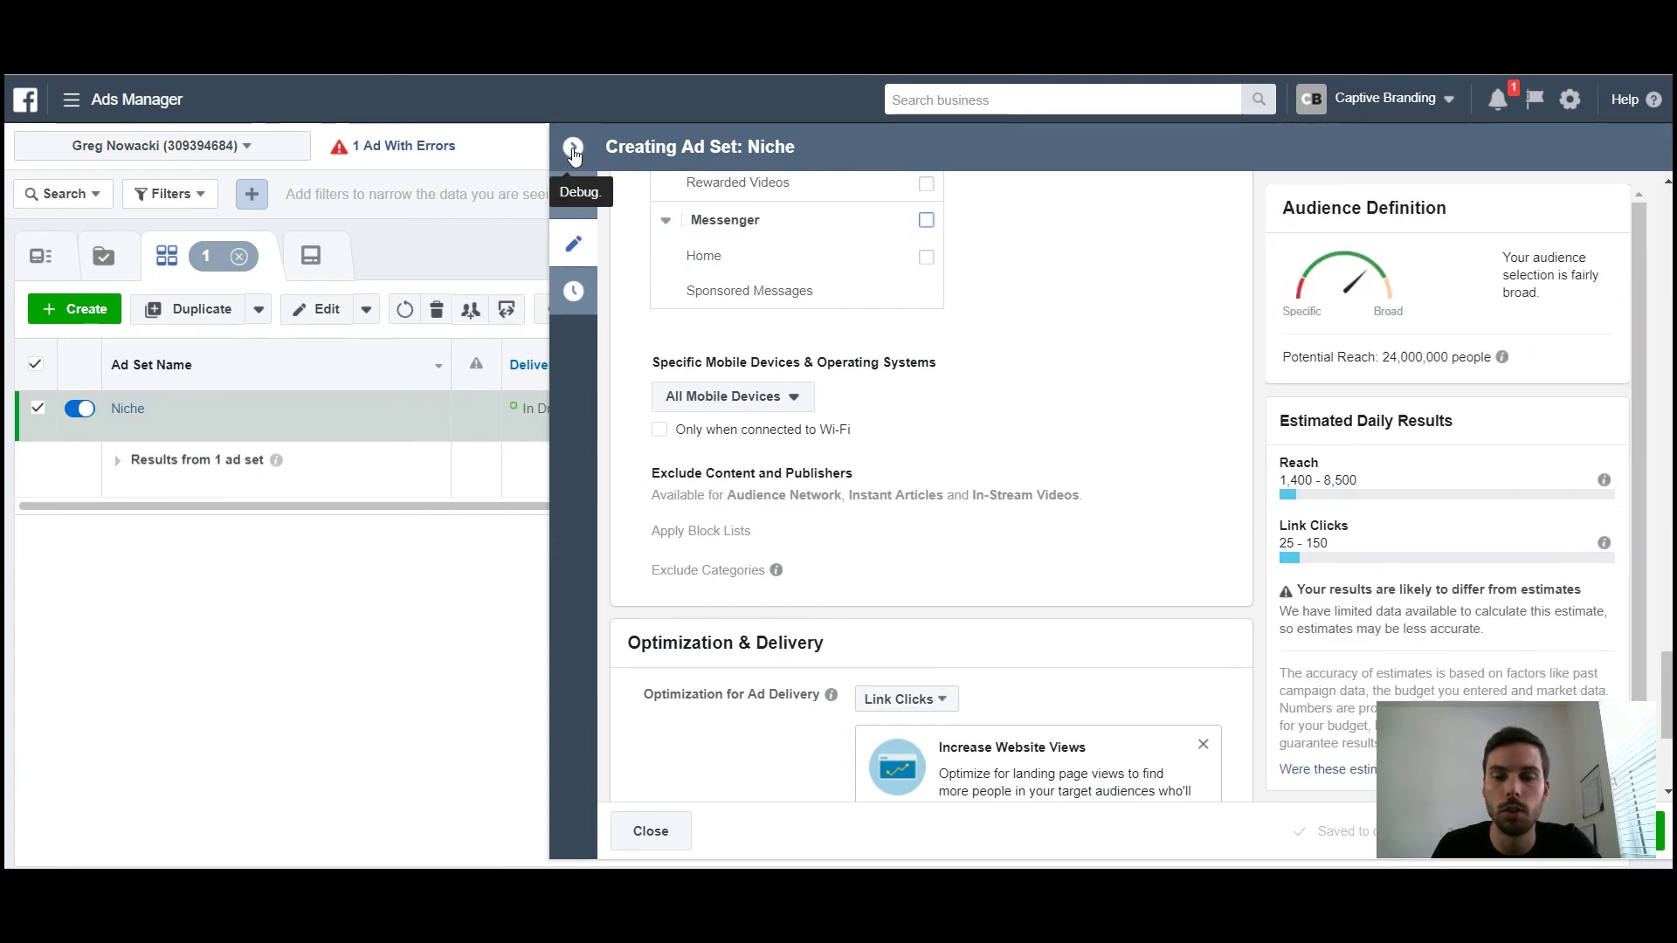
# Open the Instagram Profile ad for editing, examine its identity, creative, link, branded content and tracking settings, and close the editor
pyautogui.click(575, 266)
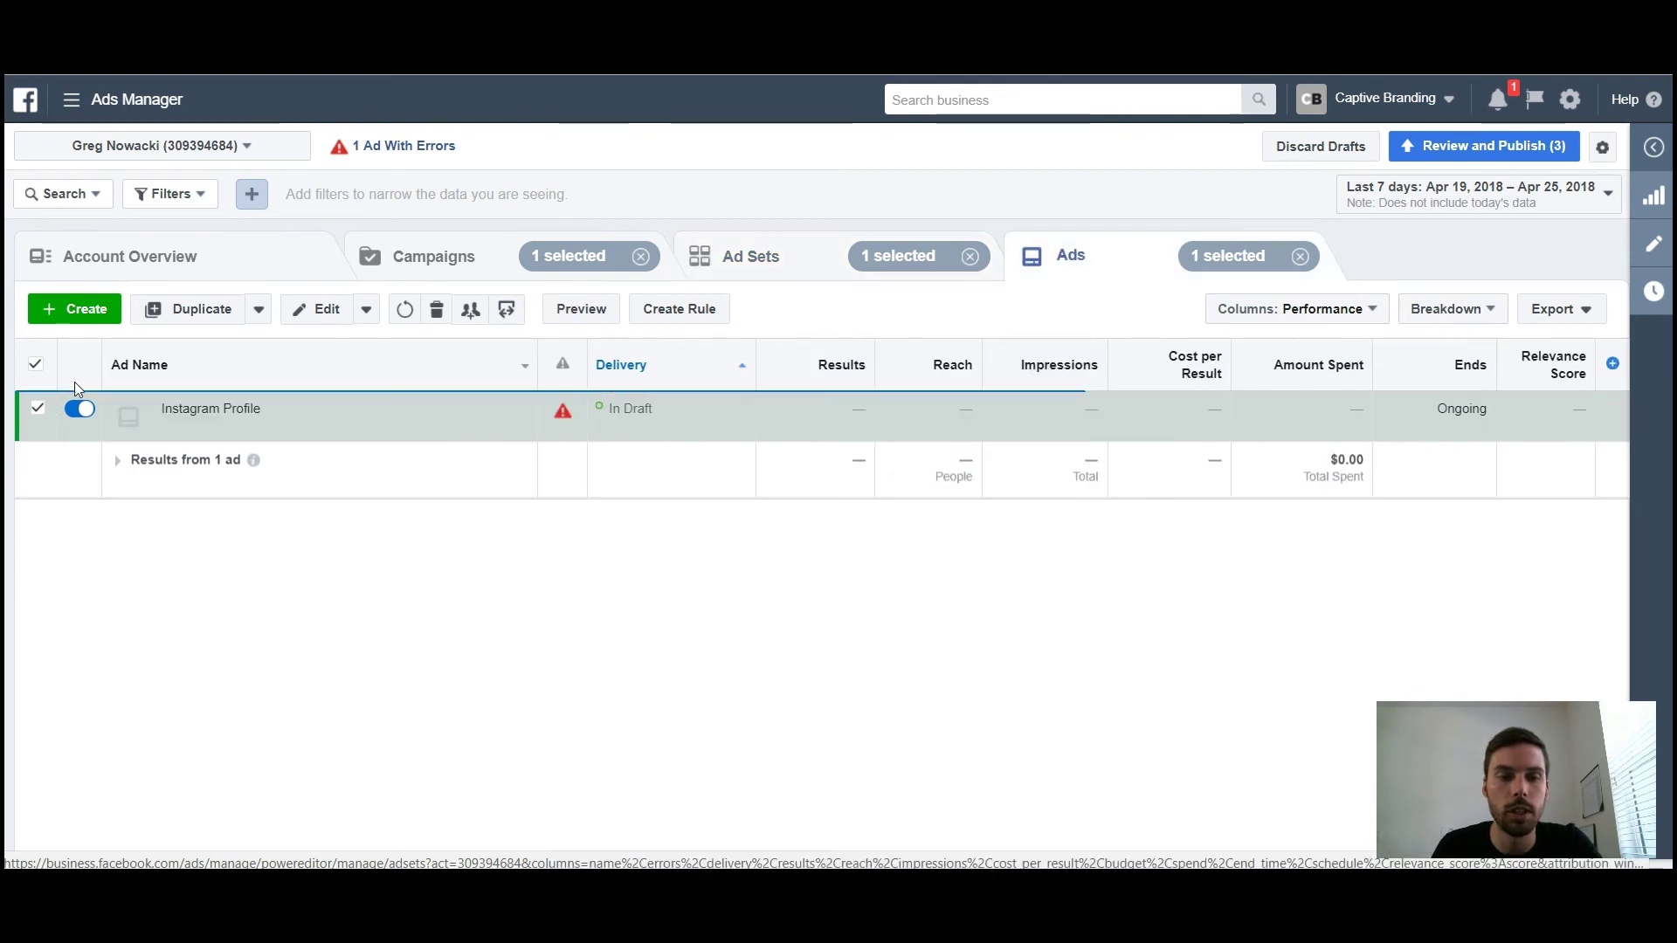
pyautogui.click(1657, 250)
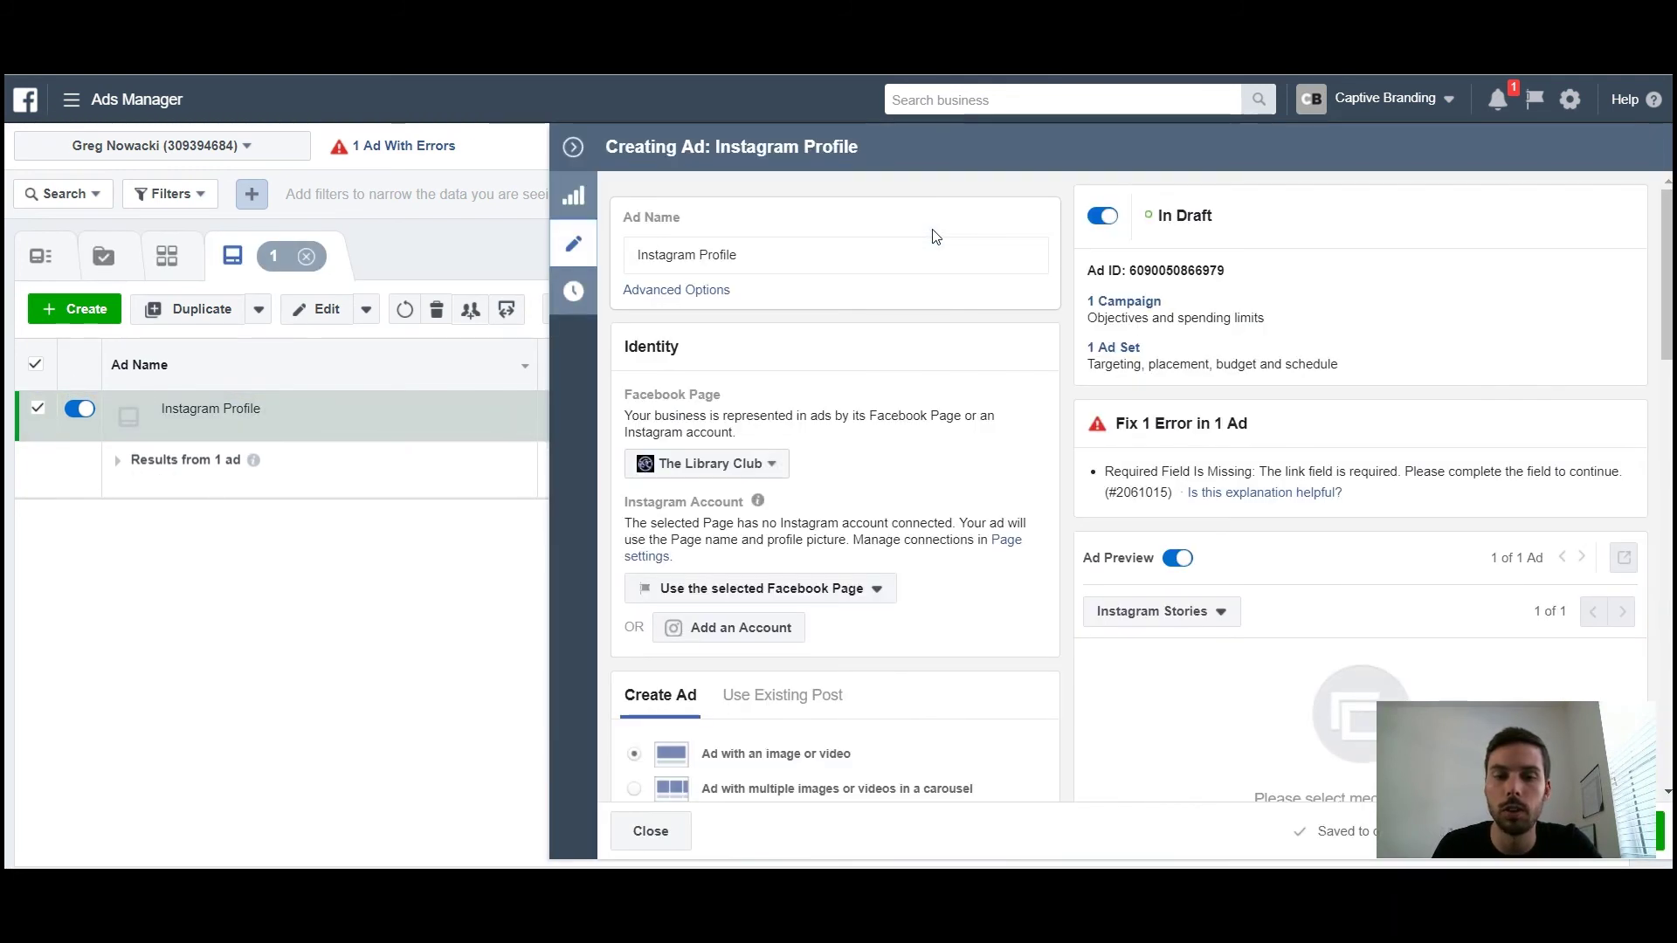
pyautogui.scroll(-5, 1030, 459)
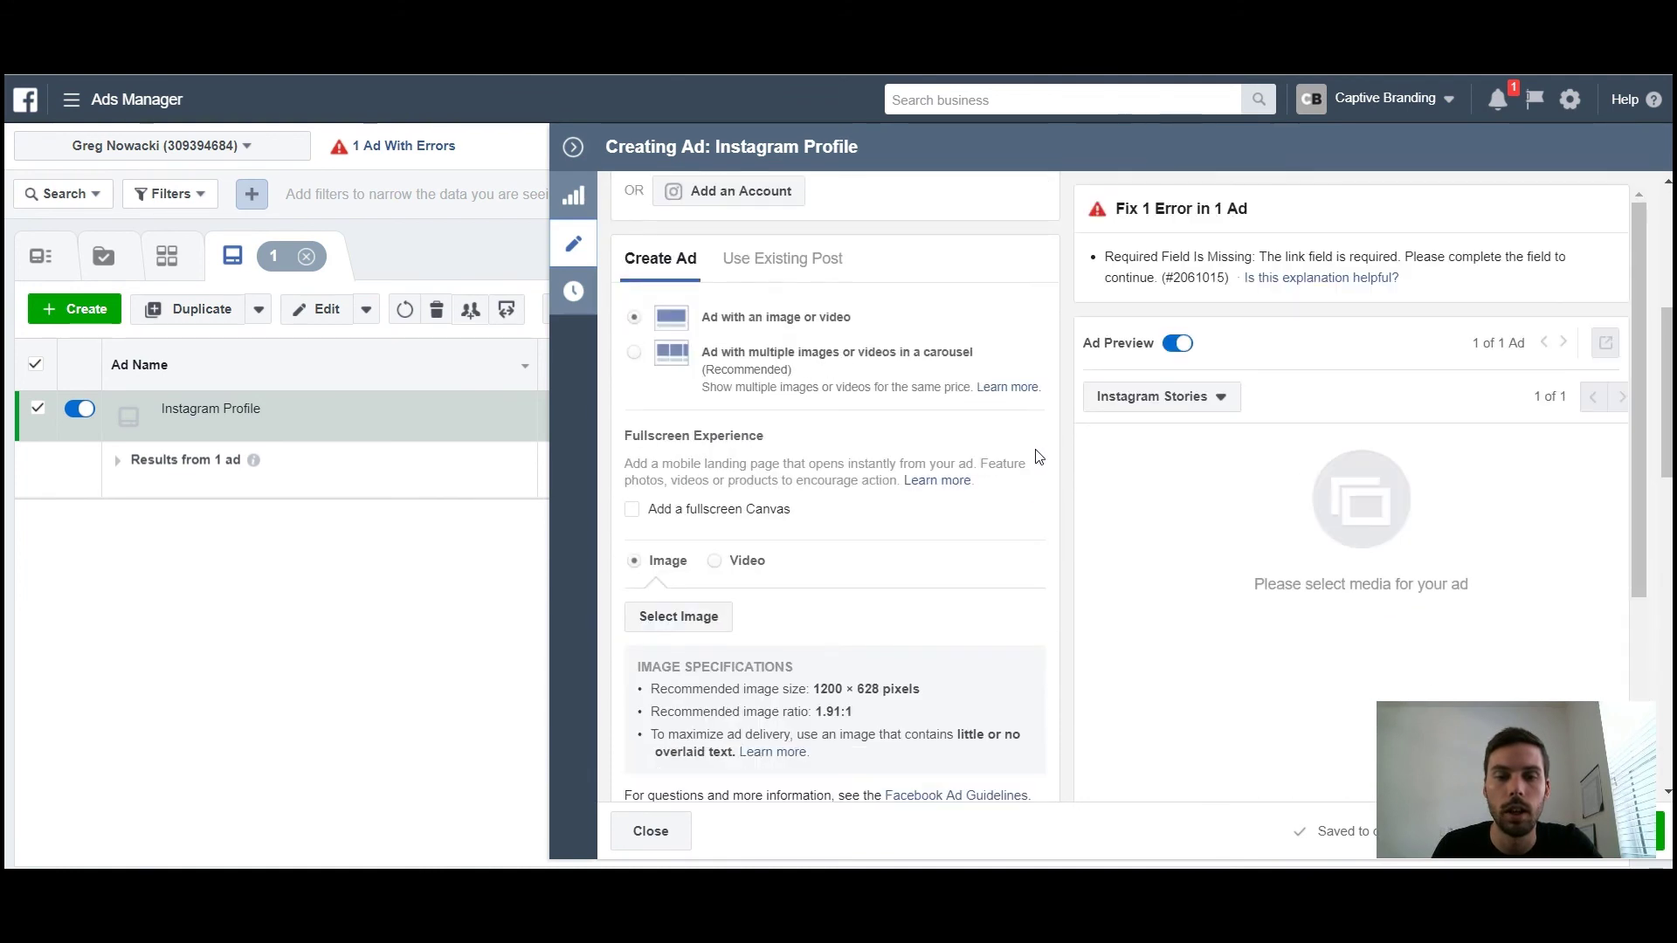
pyautogui.scroll(2, 734, 229)
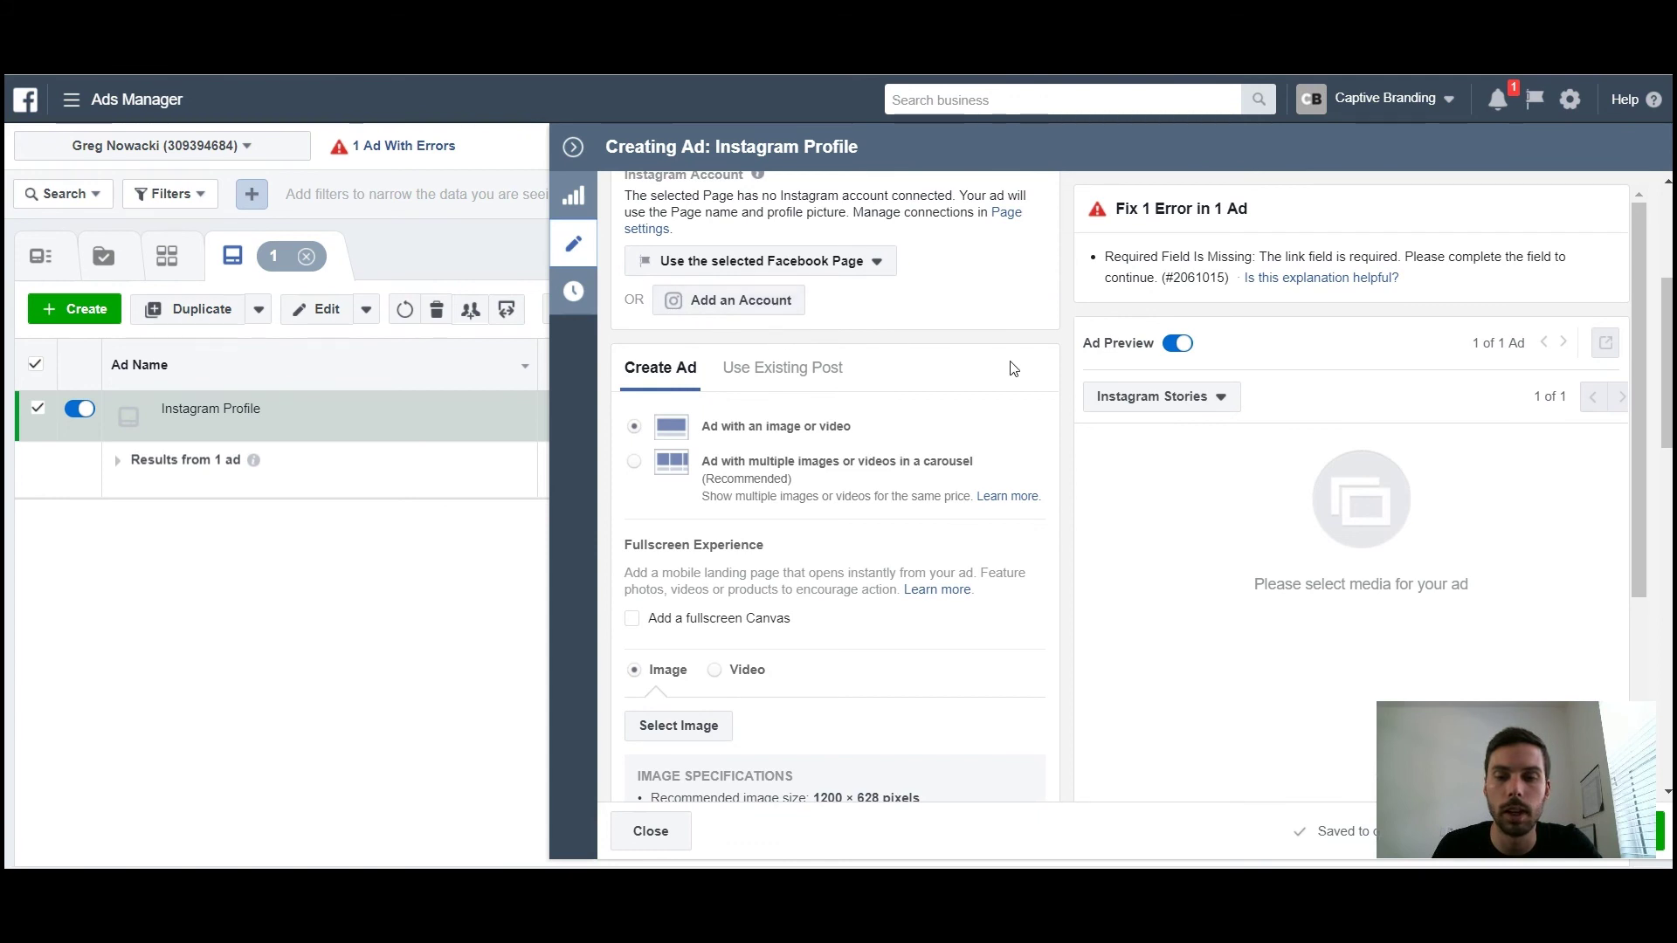
pyautogui.scroll(-3, 1004, 375)
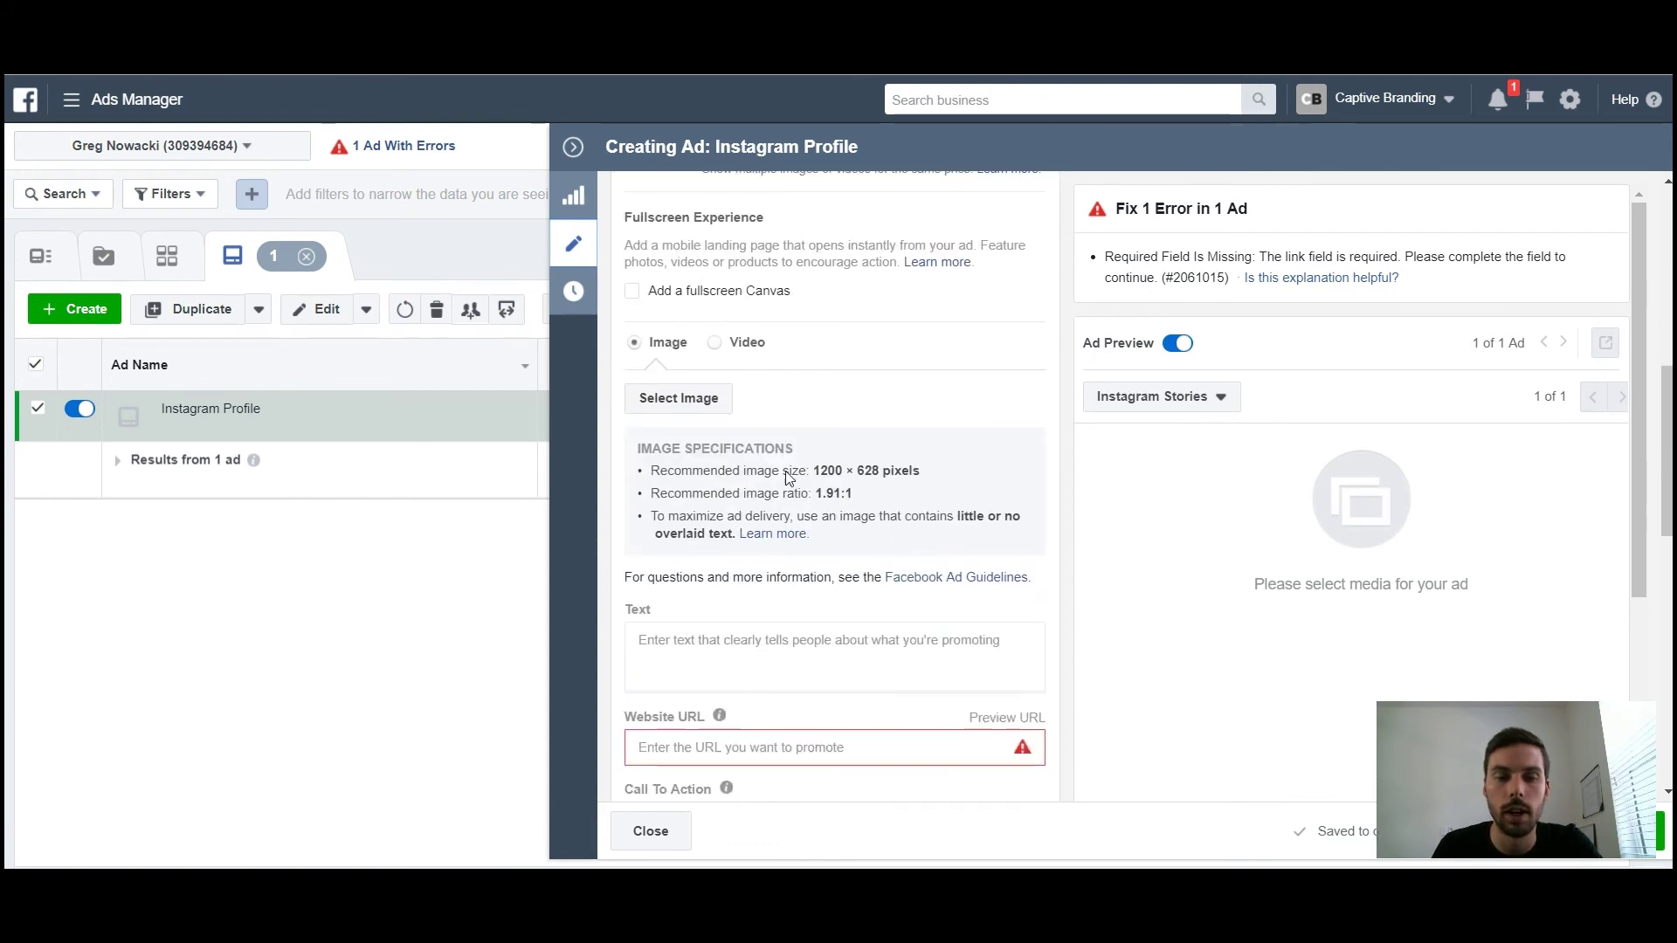
pyautogui.scroll(-4, 967, 476)
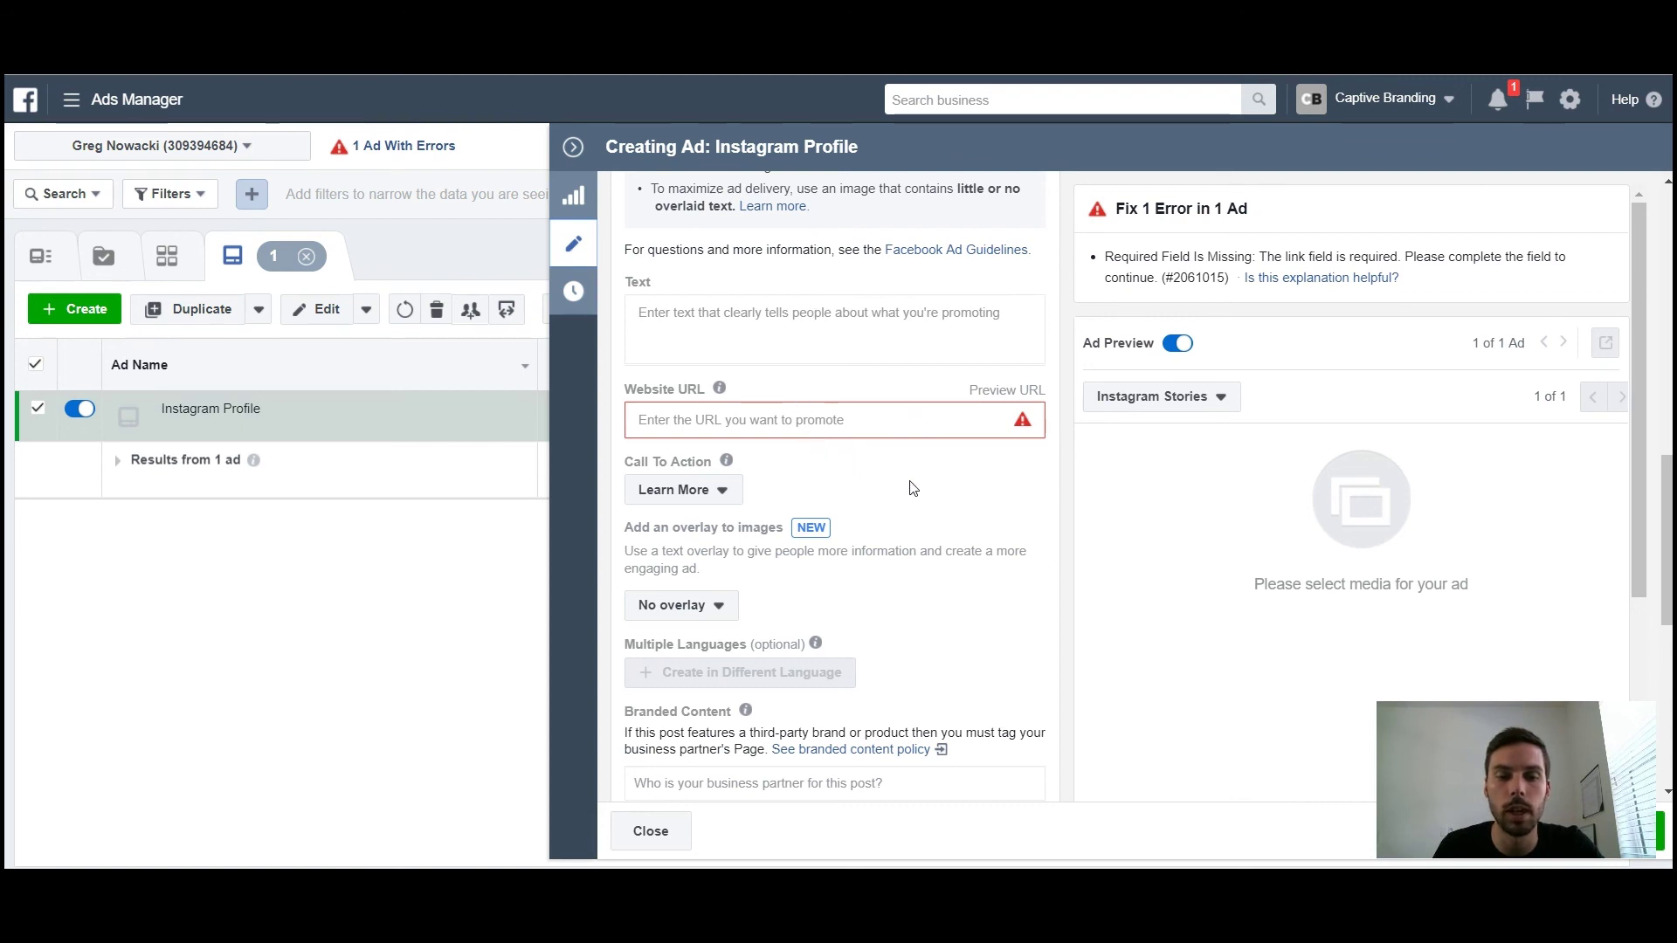
pyautogui.scroll(-7, 913, 488)
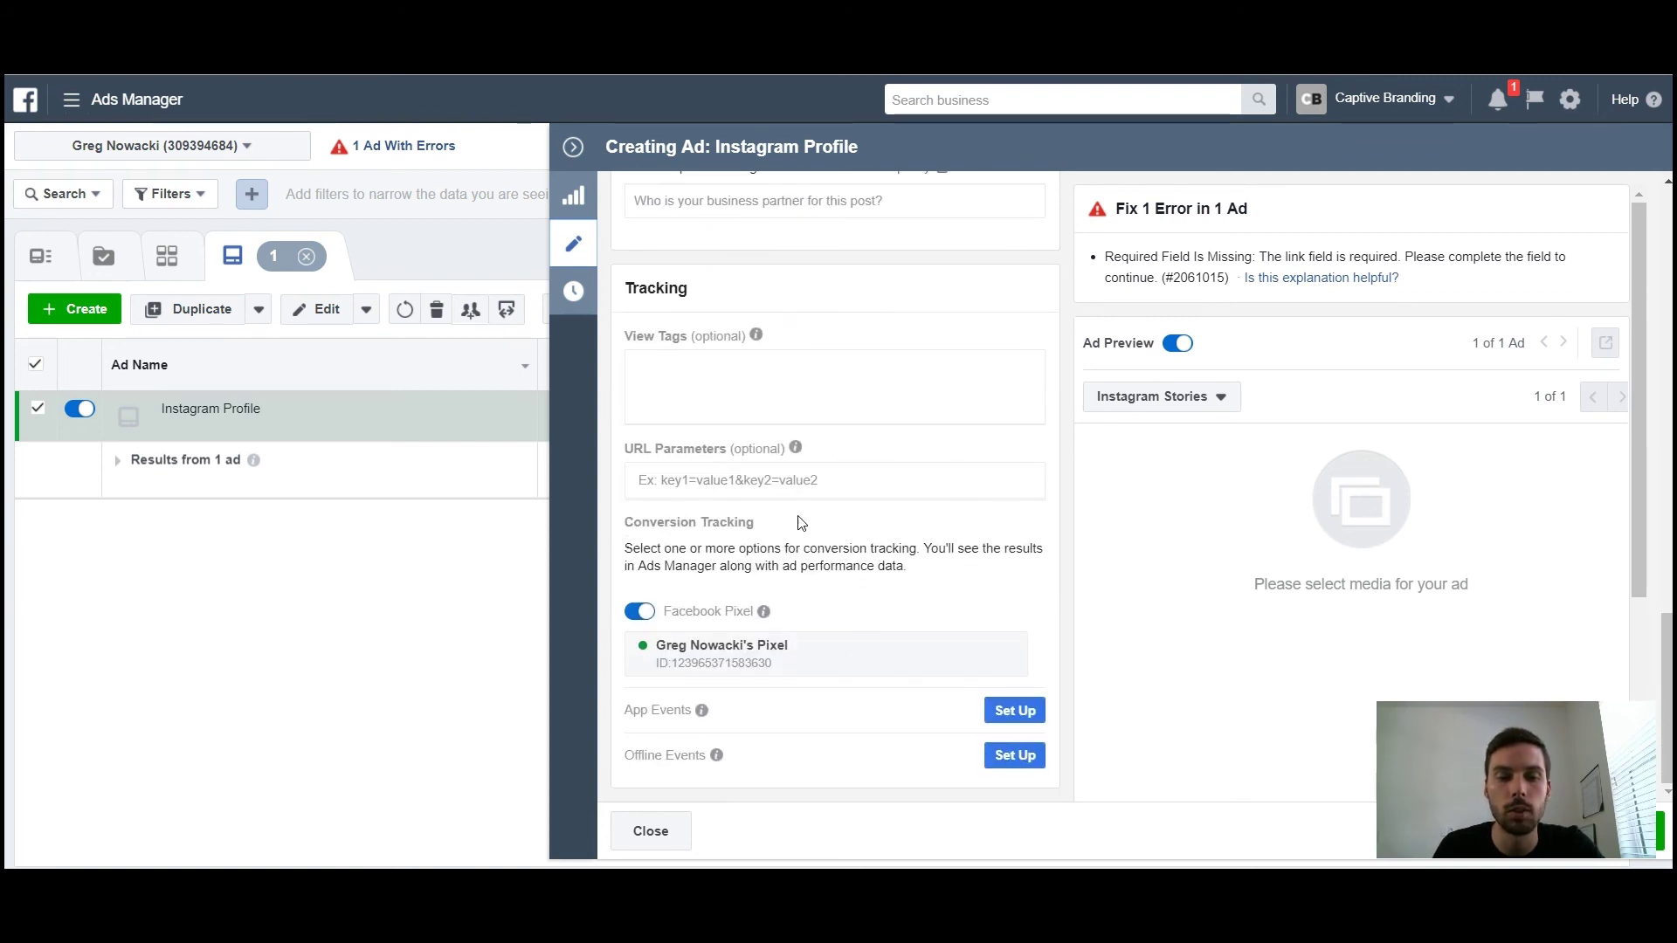
pyautogui.scroll(4, 873, 681)
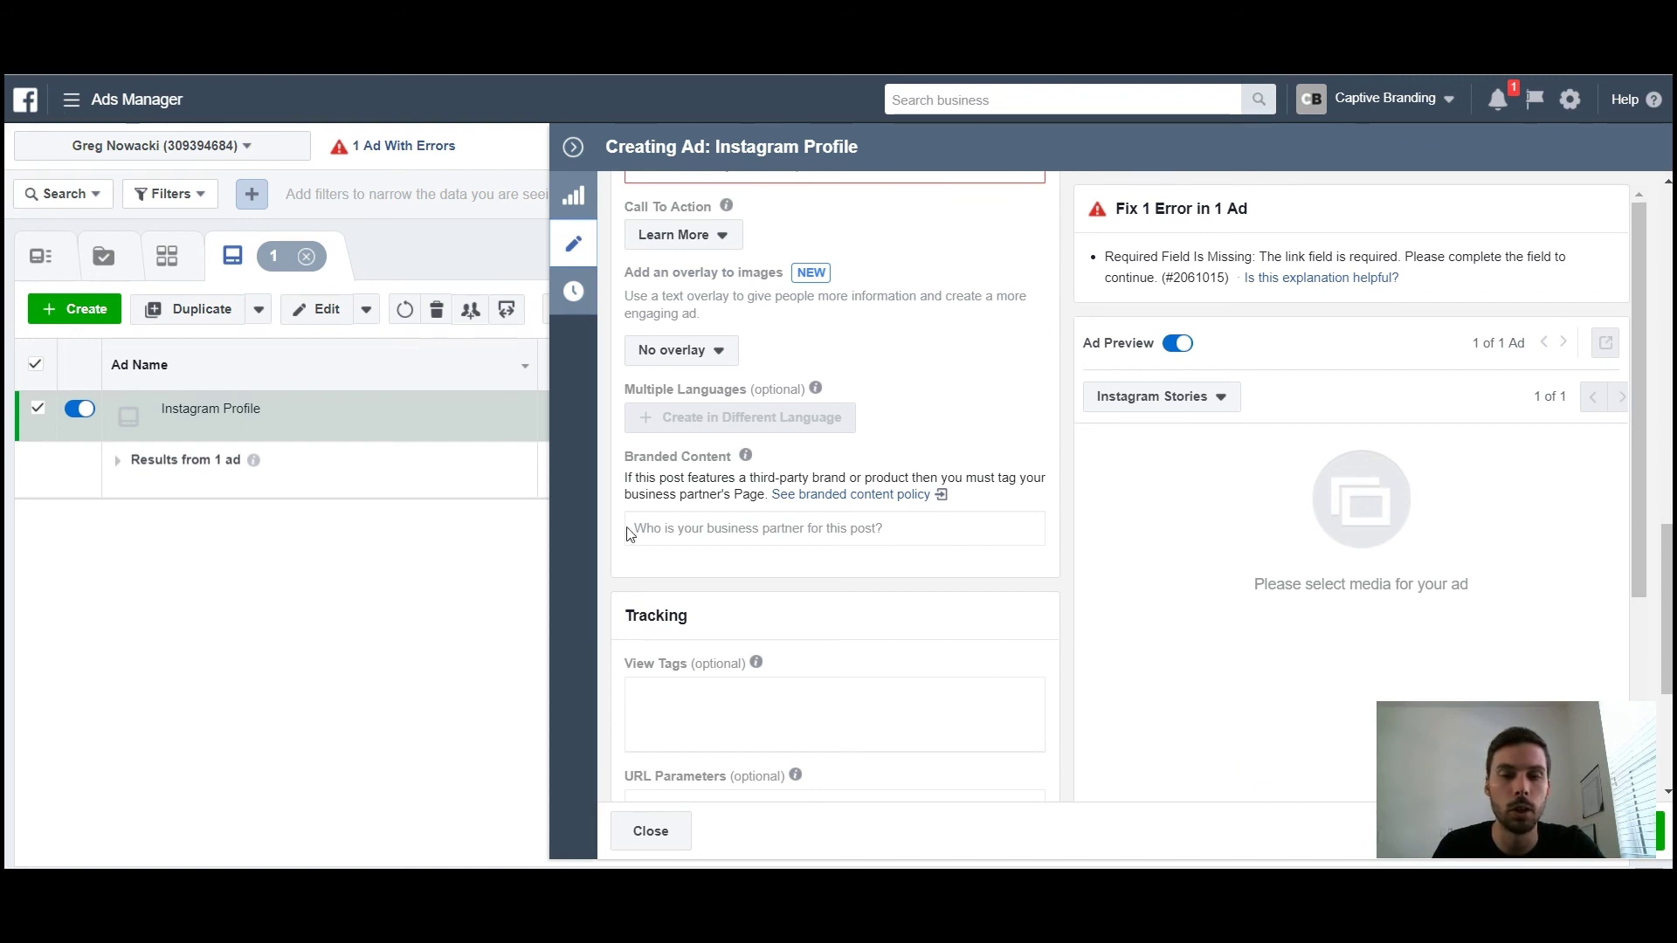
pyautogui.click(574, 148)
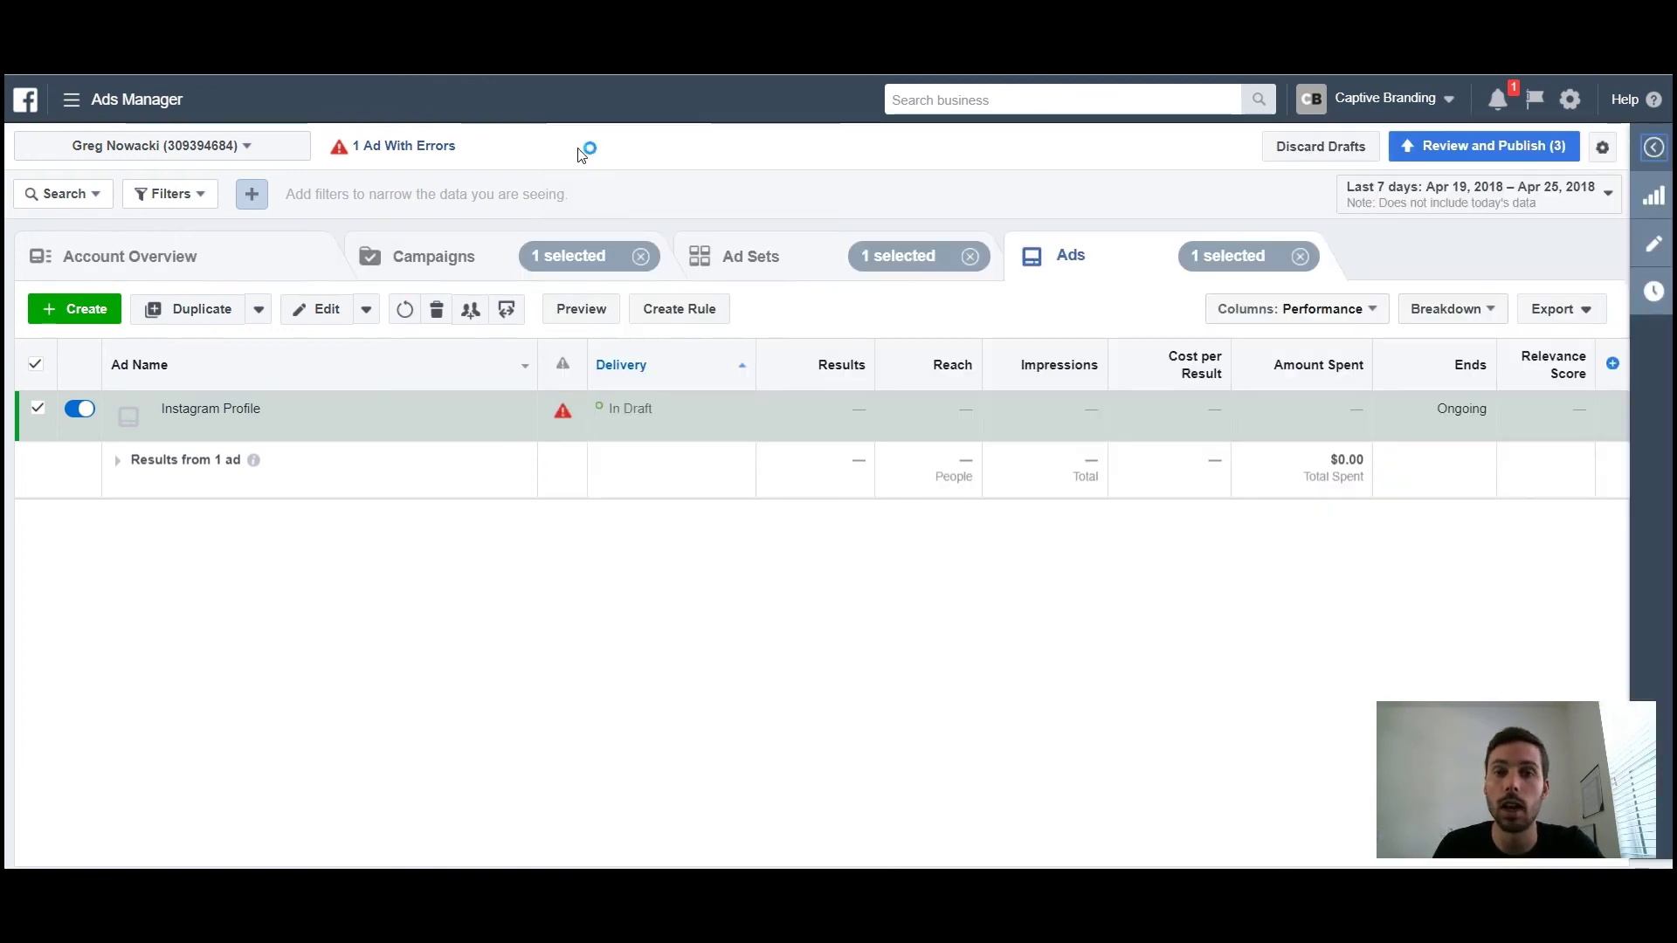